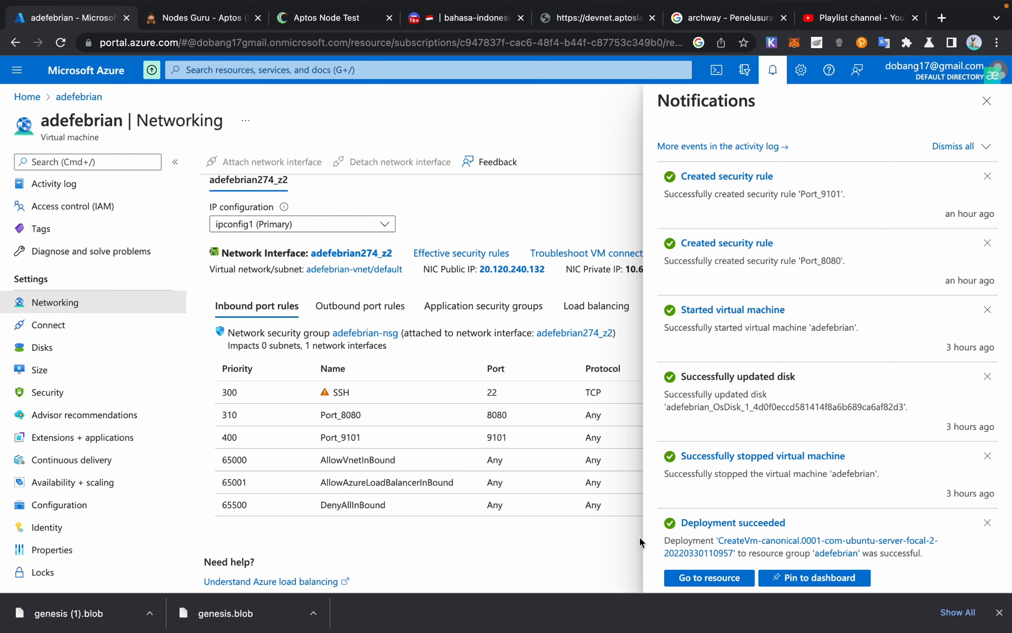
# Step: Review the notifications, then open the adefebrian VM's overview and its activity log
pyautogui.scroll(1, 617, 480)
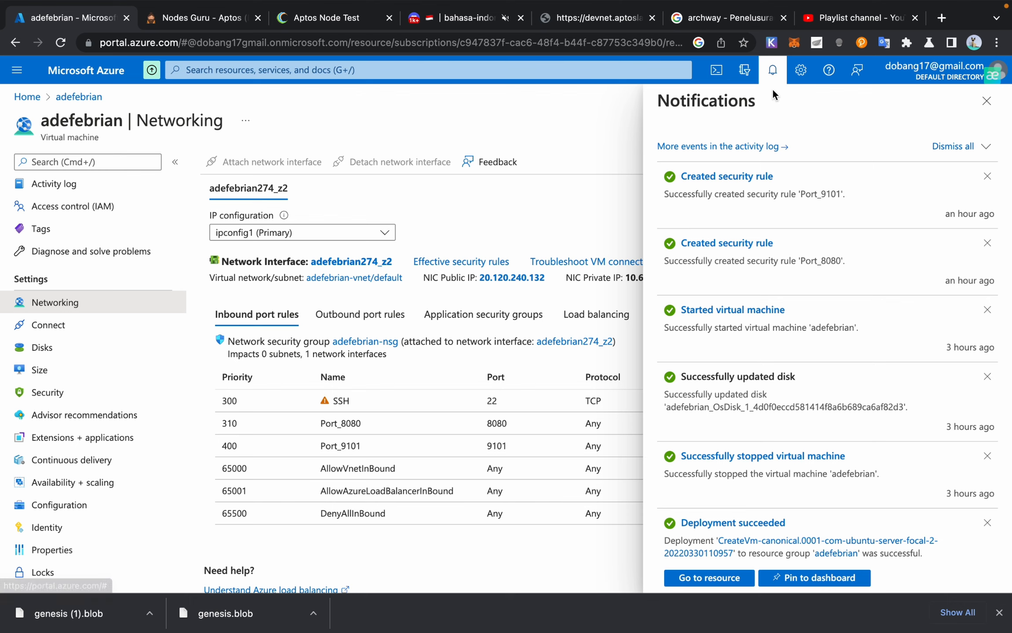
pyautogui.scroll(-5, 677, 395)
pyautogui.scroll(-5, 674, 463)
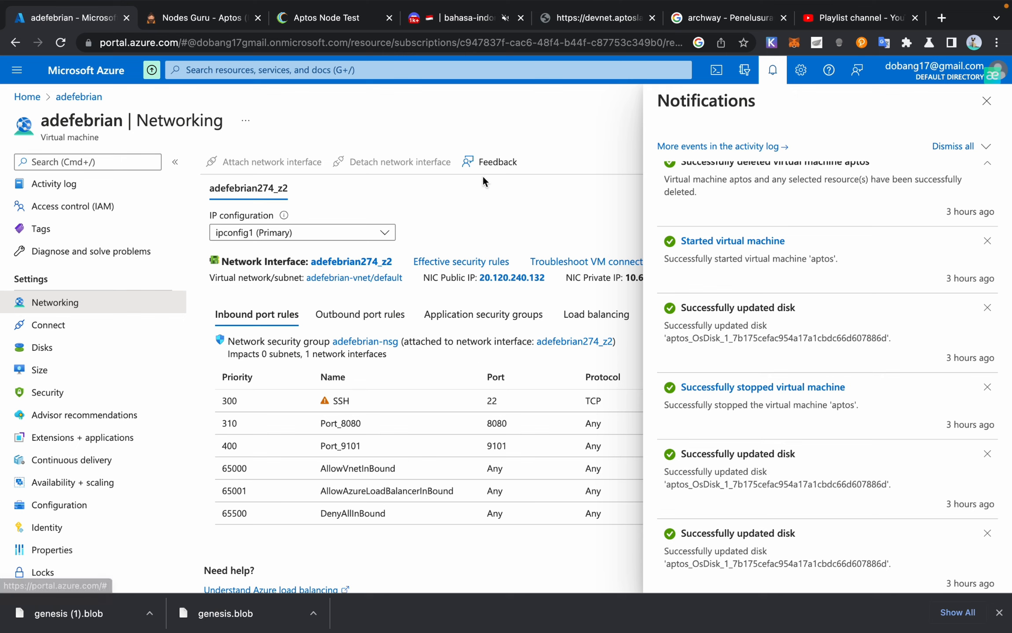
pyautogui.click(75, 98)
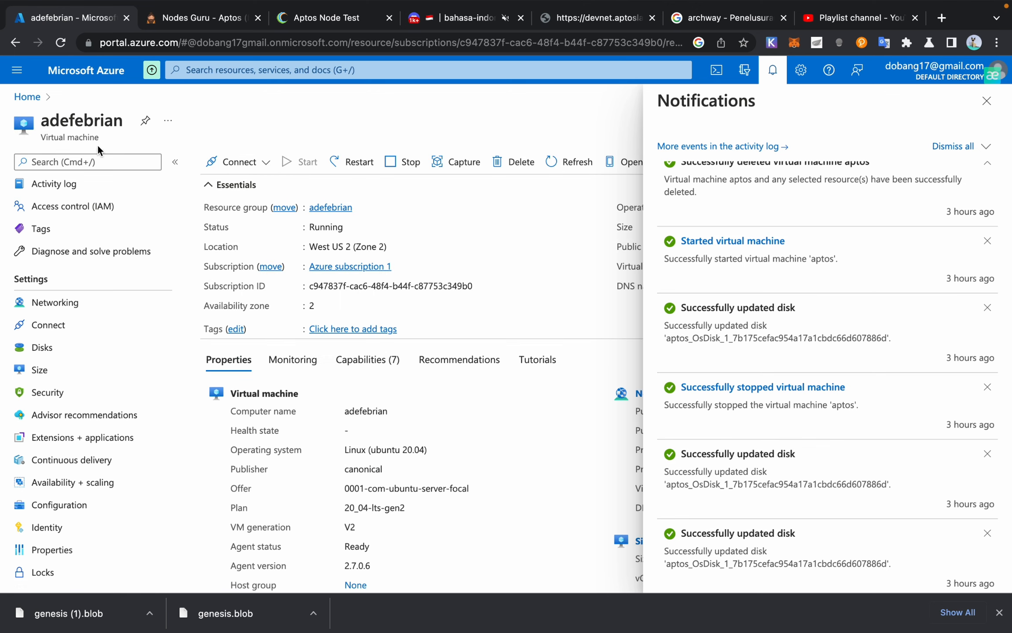
pyautogui.click(82, 184)
# Step: Check the bahasa-indonesia Discord channel, then go back through Azure to the Aptos Node Test page
pyautogui.click(487, 8)
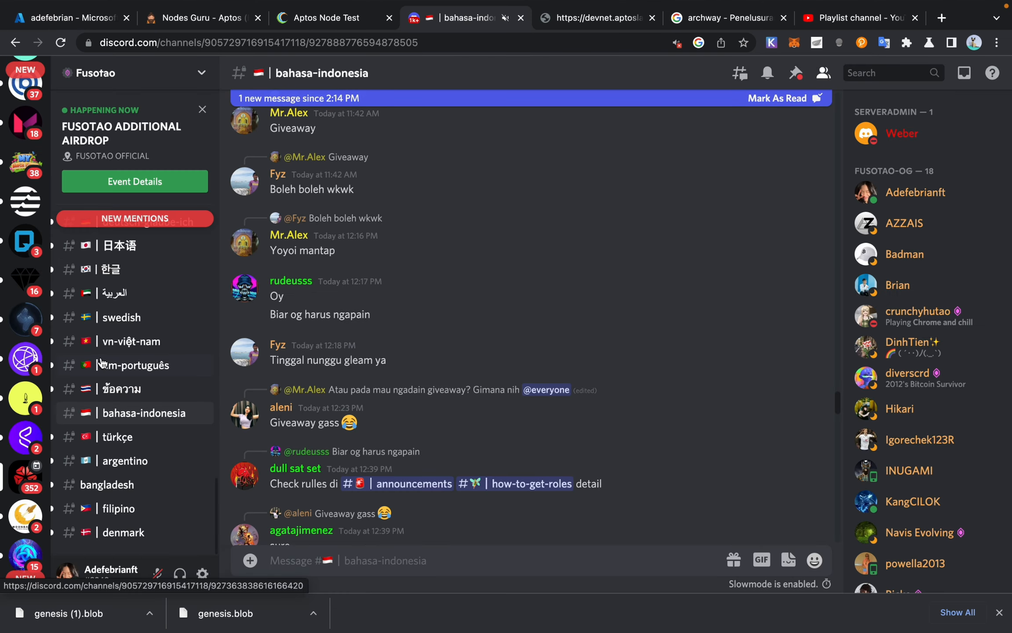
pyautogui.scroll(4, 26, 365)
pyautogui.scroll(10, 27, 365)
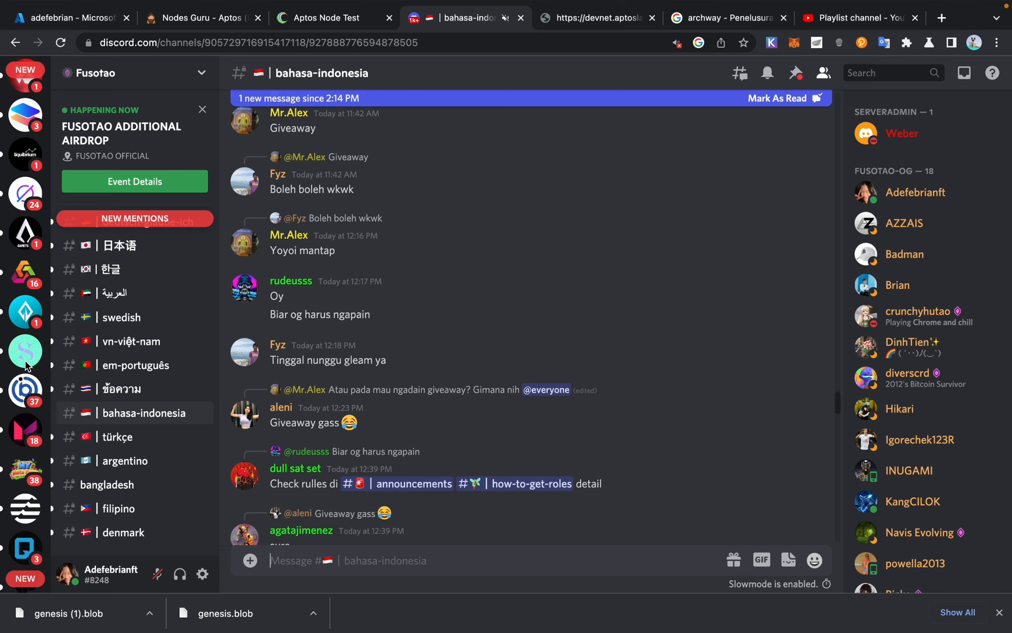
pyautogui.scroll(1, 25, 299)
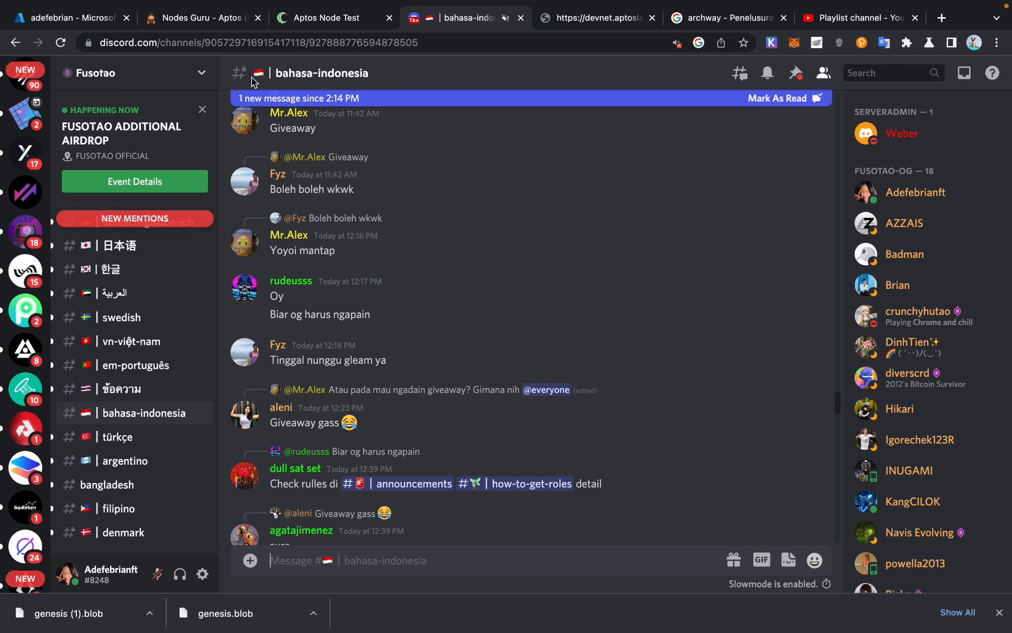
pyautogui.click(80, 17)
pyautogui.click(318, 24)
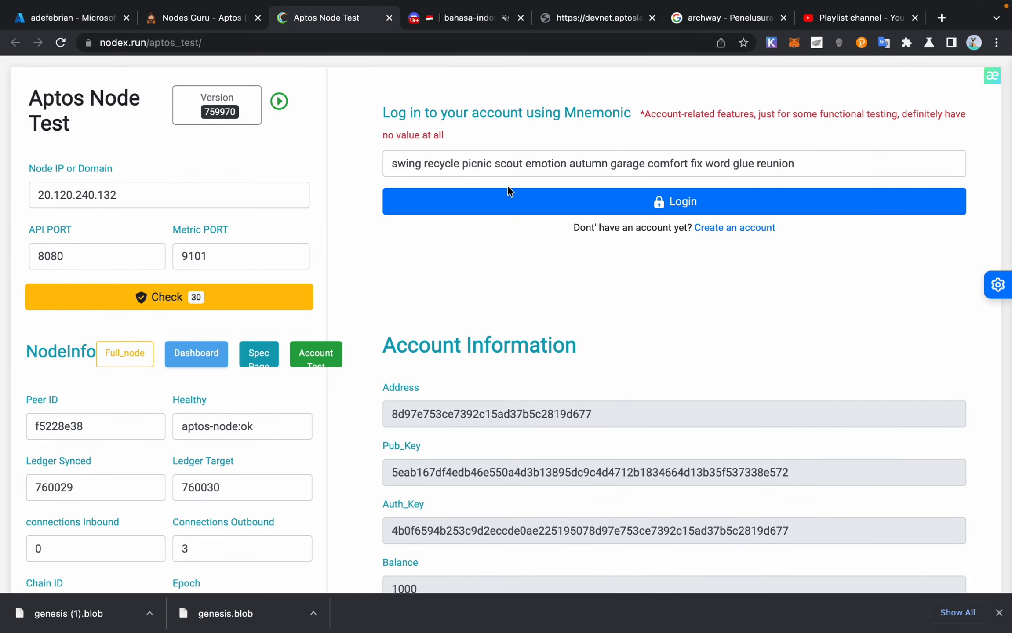
# Step: Confirm node 20.120.240.132 reports aptos-node:ok at ledger 760029, then bring the compiling Terminal forward
pyautogui.scroll(-3, 659, 255)
pyautogui.scroll(1, 642, 259)
pyautogui.scroll(-3, 410, 340)
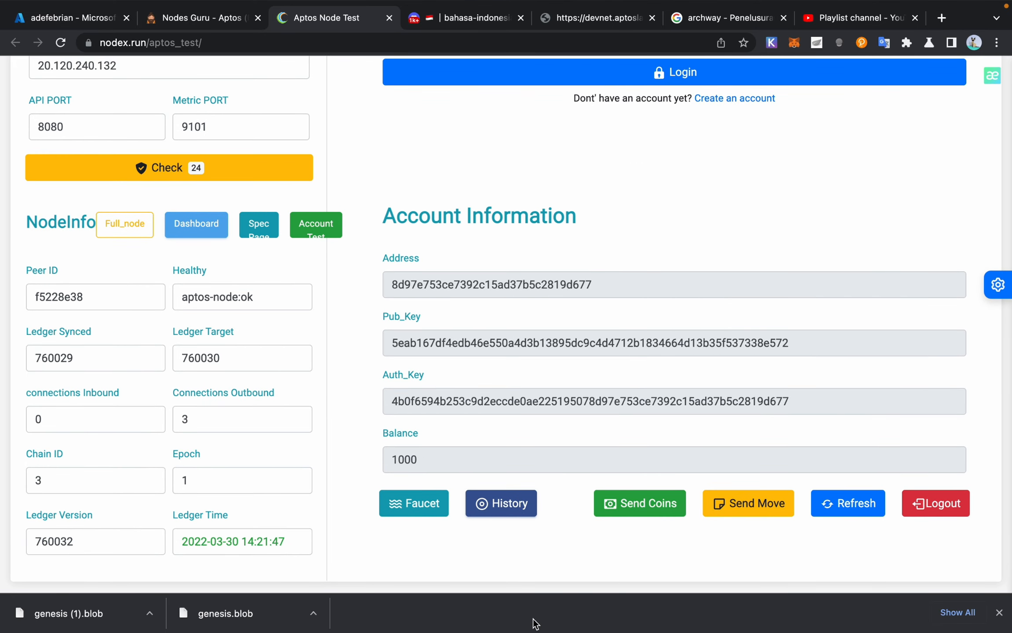
pyautogui.moveTo(605, 594)
pyautogui.click(648, 595)
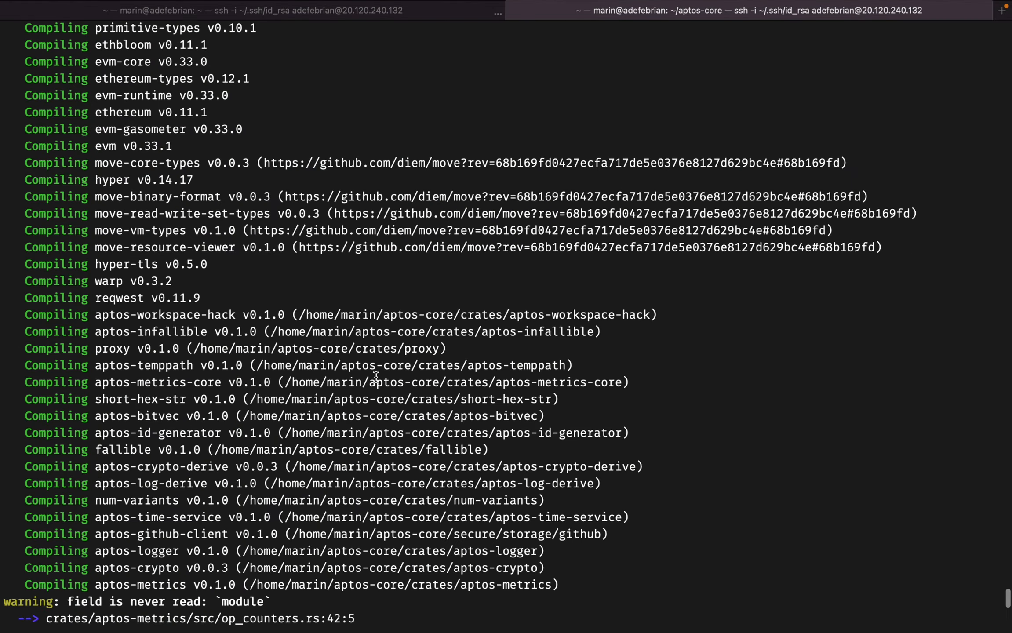
# Step: View the aptos-node state-sync logs in the home ssh session, then return to Chromium
pyautogui.click(241, 47)
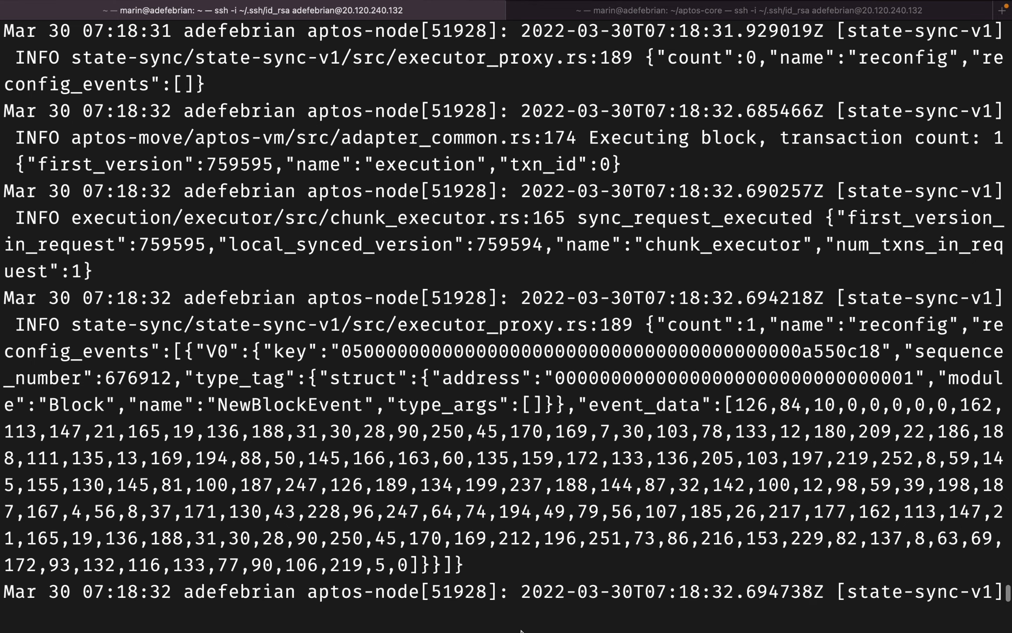
pyautogui.moveTo(521, 631)
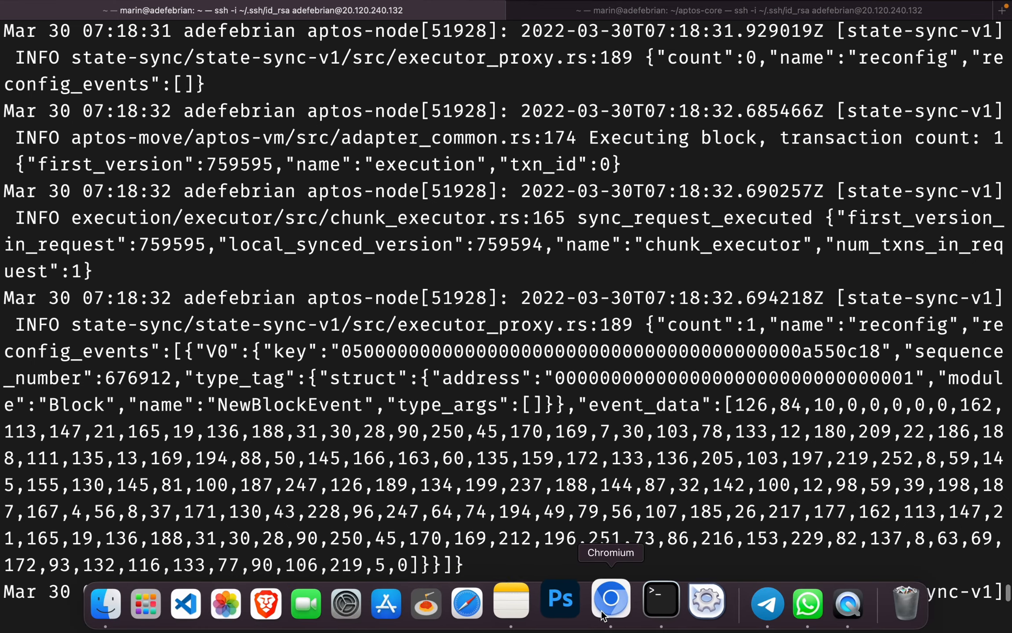
pyautogui.click(601, 613)
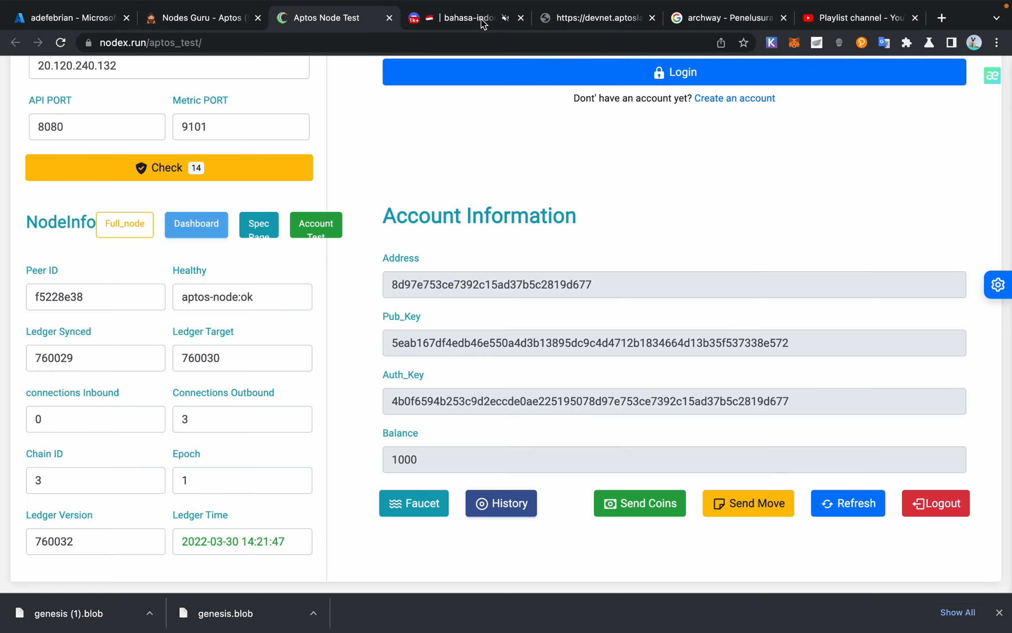
# Step: Watch the synced ledger advance to 760294, then return to the Azure activity log
pyautogui.moveTo(480, 18)
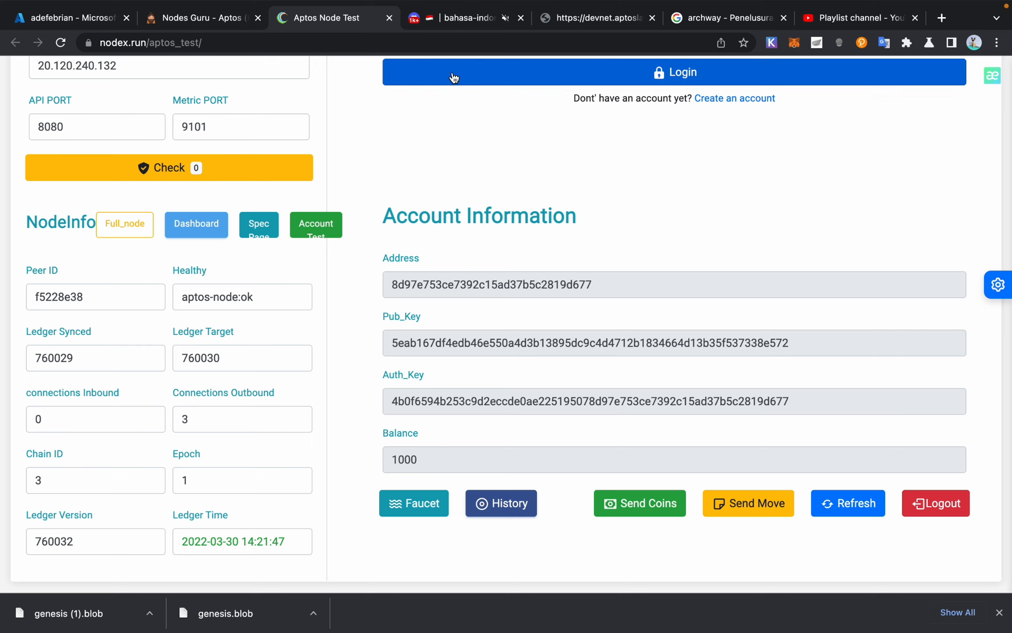
pyautogui.scroll(2, 414, 140)
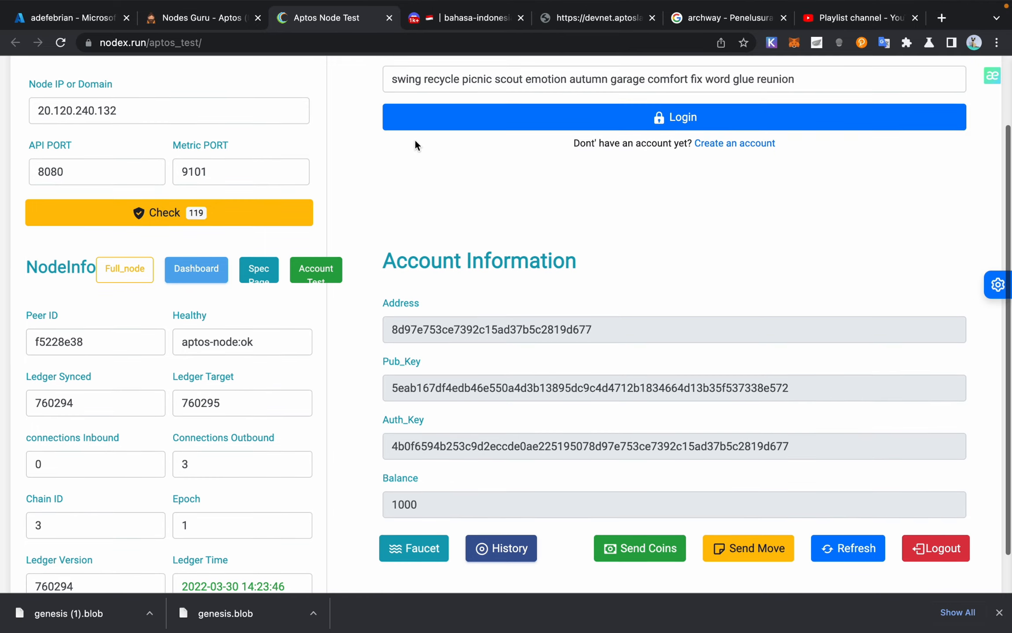
pyautogui.scroll(-1, 414, 139)
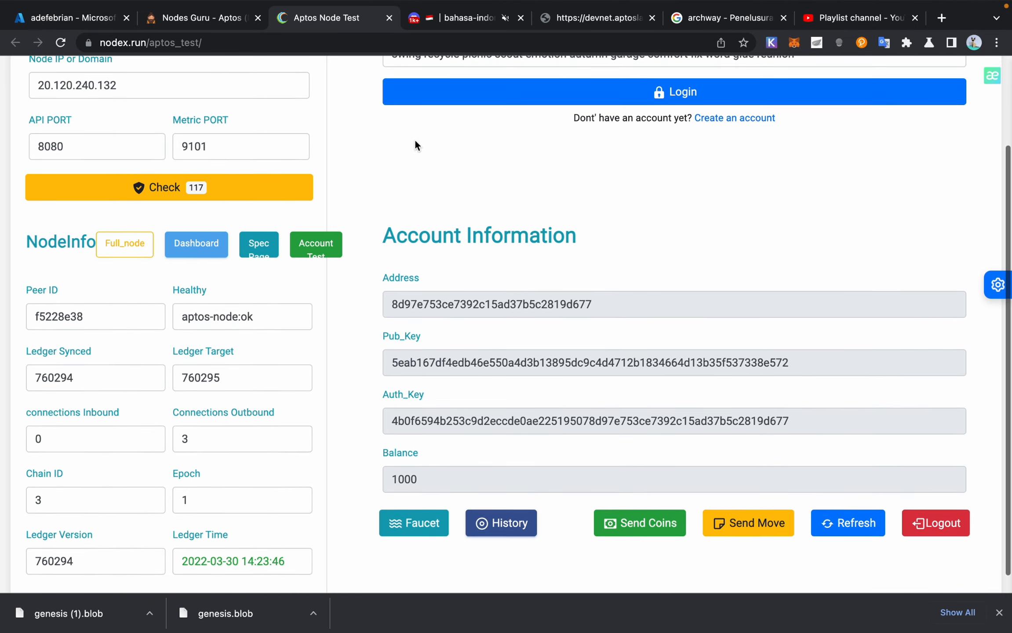
pyautogui.scroll(-1, 415, 142)
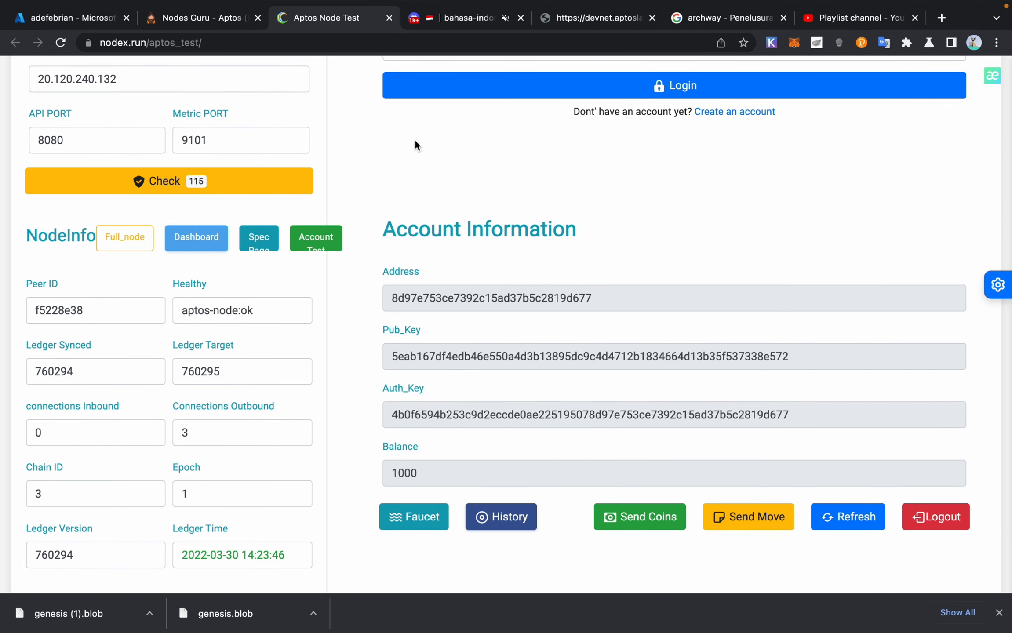
pyautogui.scroll(1, 415, 141)
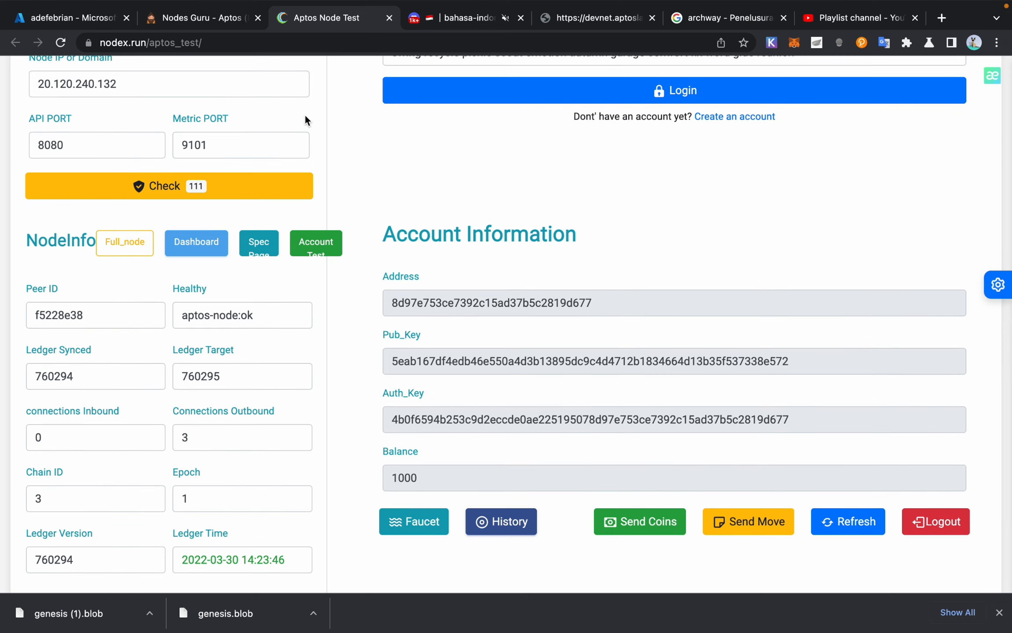
pyautogui.scroll(-1, 310, 125)
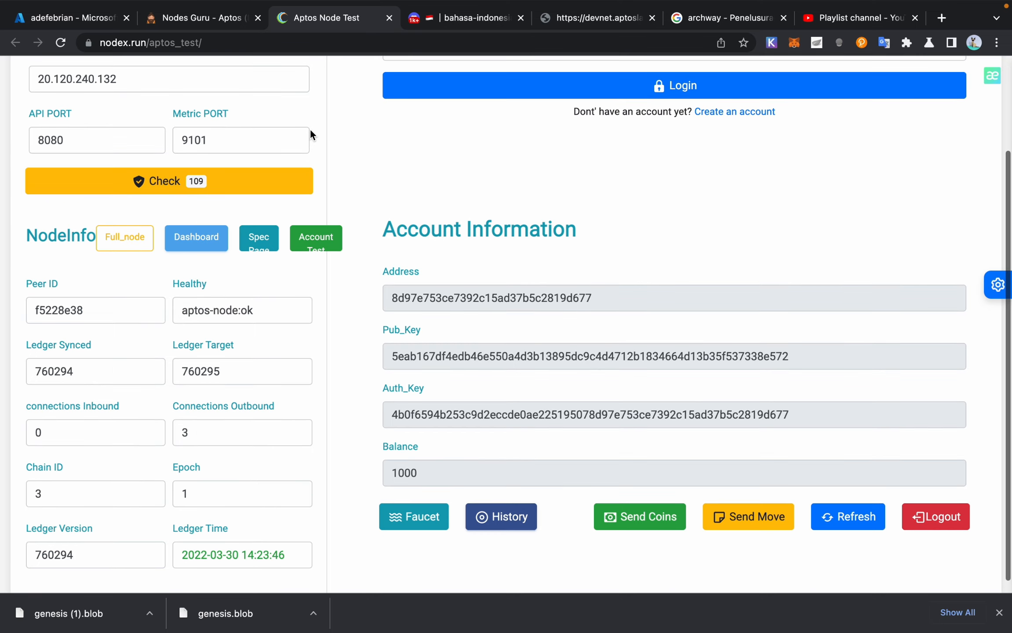
pyautogui.scroll(1, 310, 129)
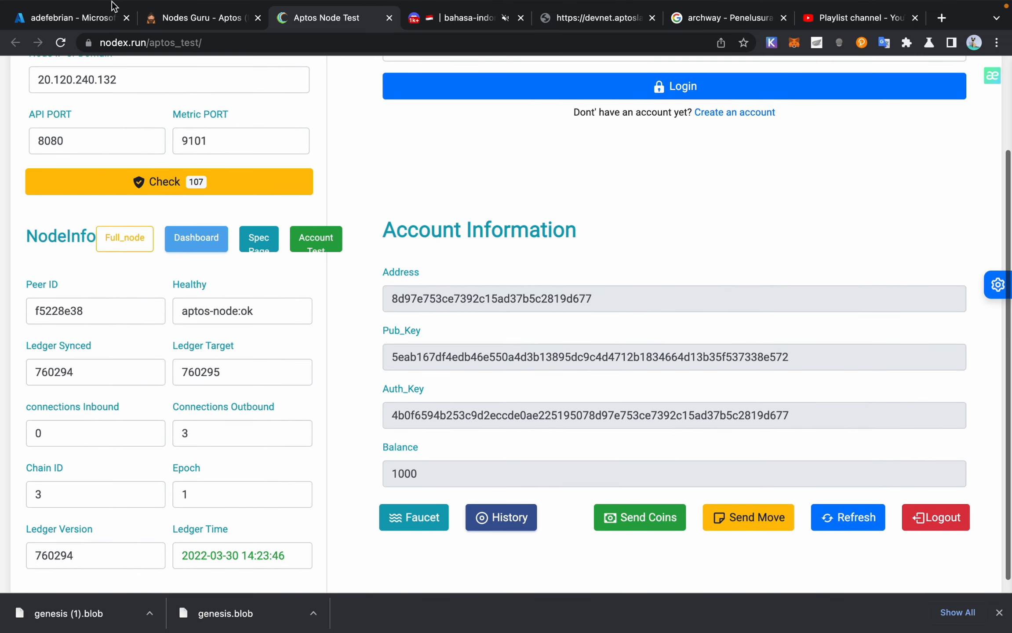
pyautogui.click(60, 18)
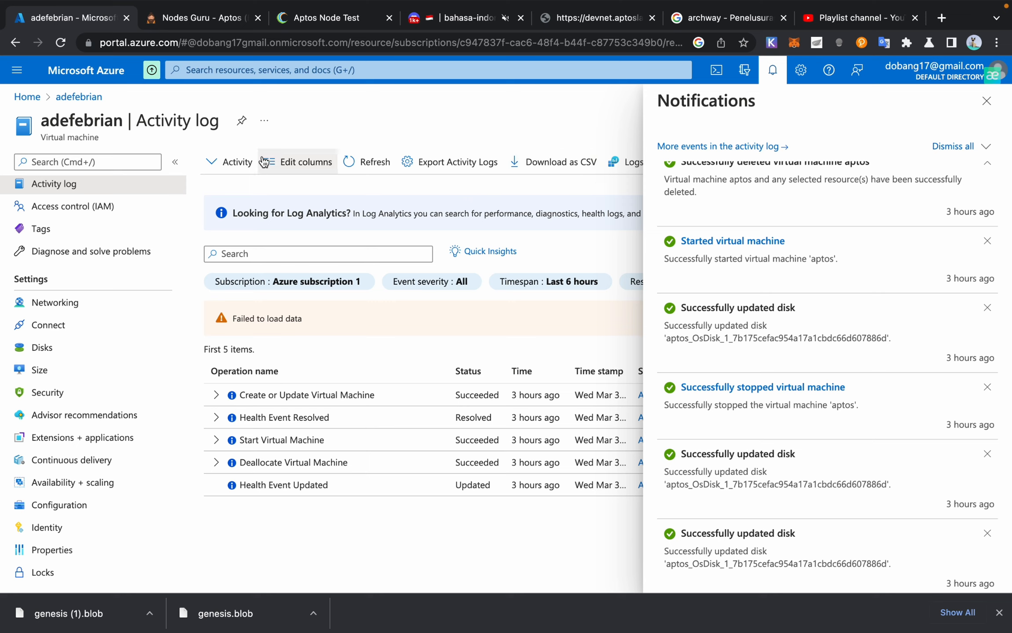
# Step: Return to the VM overview and close the Discord, devnet, archway and YouTube tabs
pyautogui.click(81, 97)
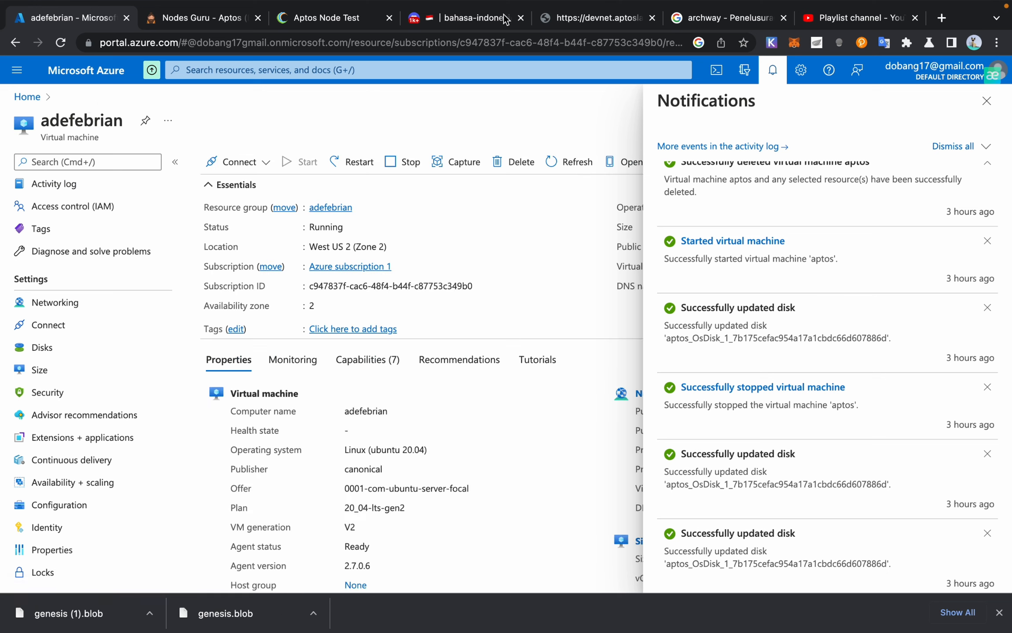
pyautogui.click(520, 18)
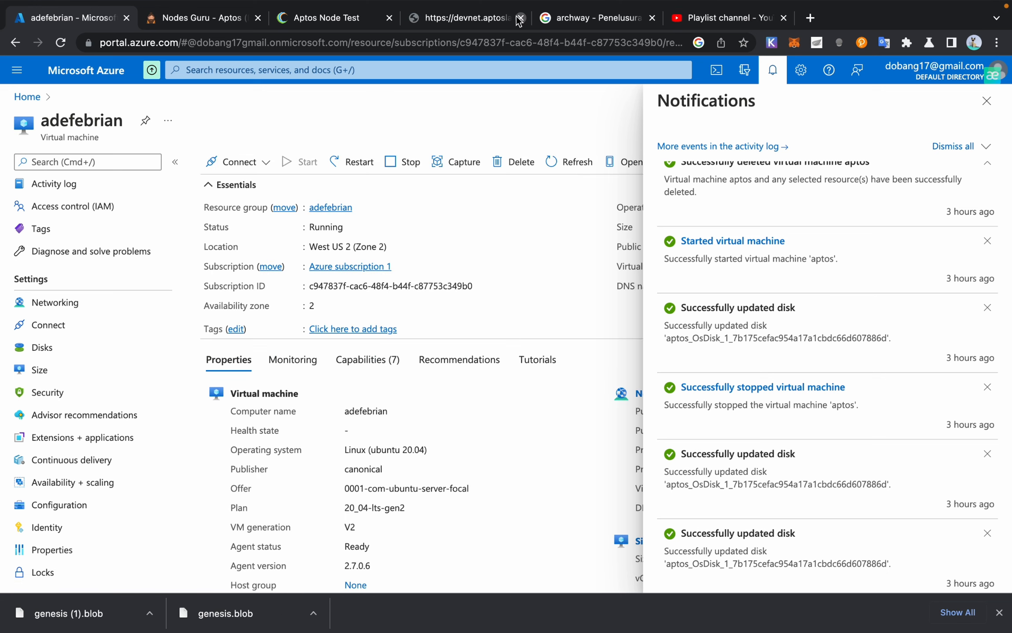
pyautogui.click(520, 18)
pyautogui.click(520, 18)
pyautogui.click(520, 18)
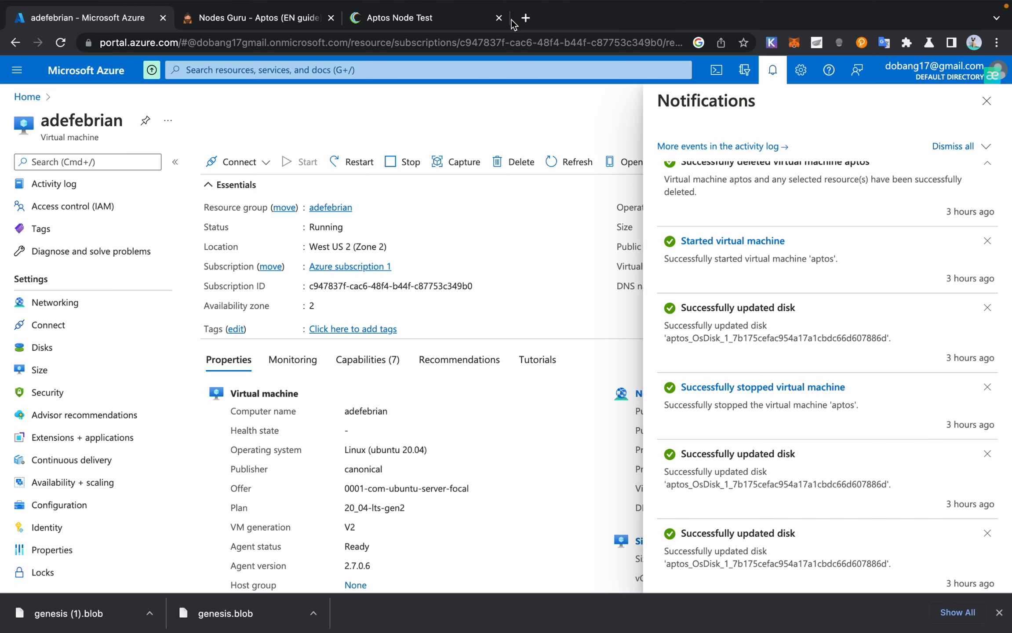
# Step: Search Google for 'vultr' in a new tab
pyautogui.click(527, 20)
pyautogui.write('vult')
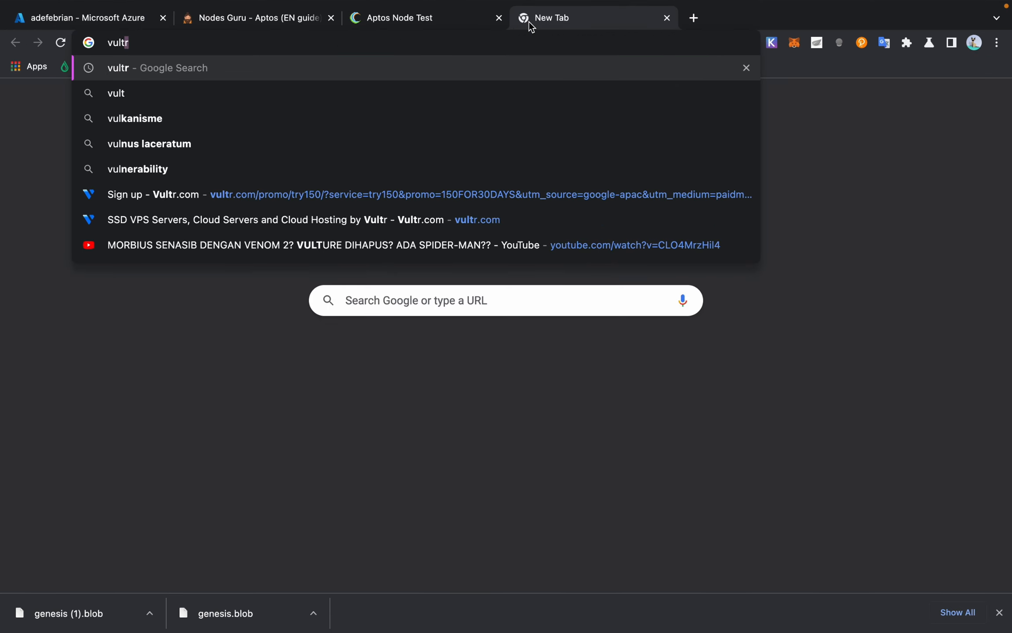
pyautogui.write('r')
pyautogui.press('Return')
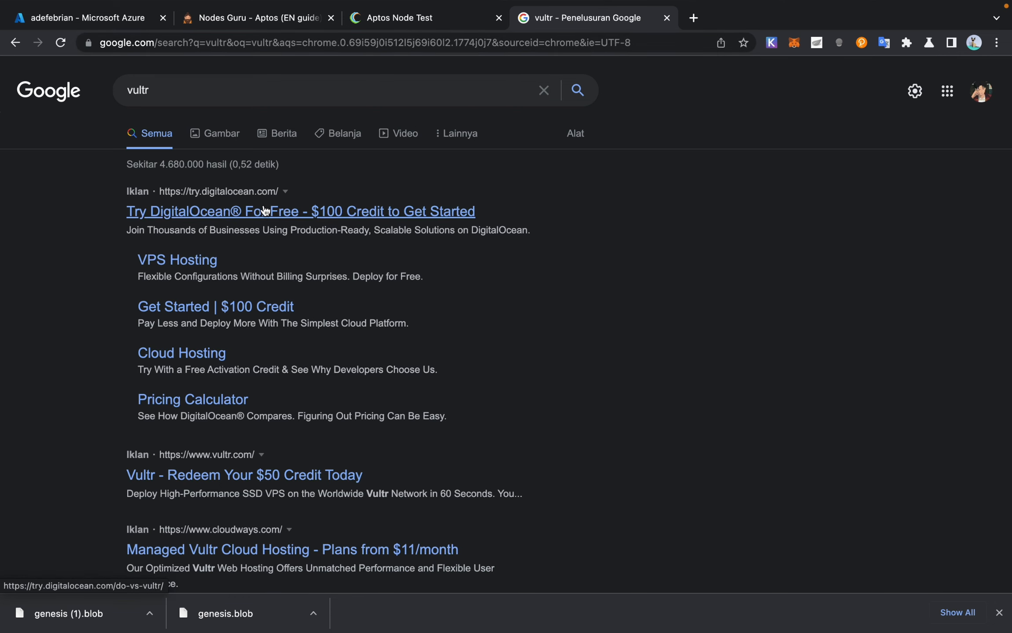
# Step: Search the Airdrop Sultan Indonesia Telegram channel for 'list vps' and open the free Linux VPS post
pyautogui.click(747, 602)
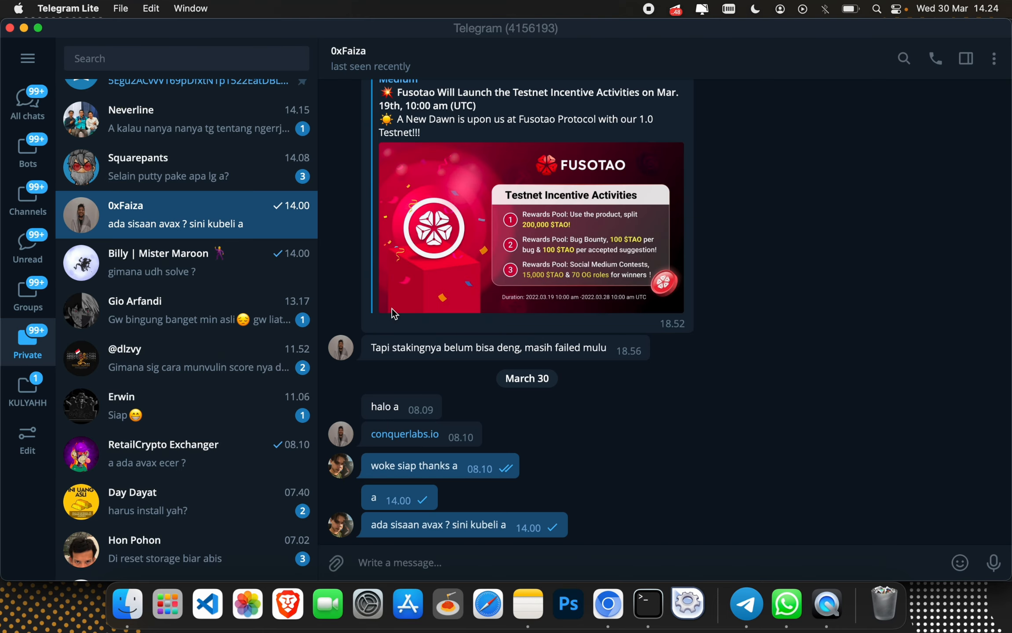
pyautogui.click(18, 108)
pyautogui.click(216, 145)
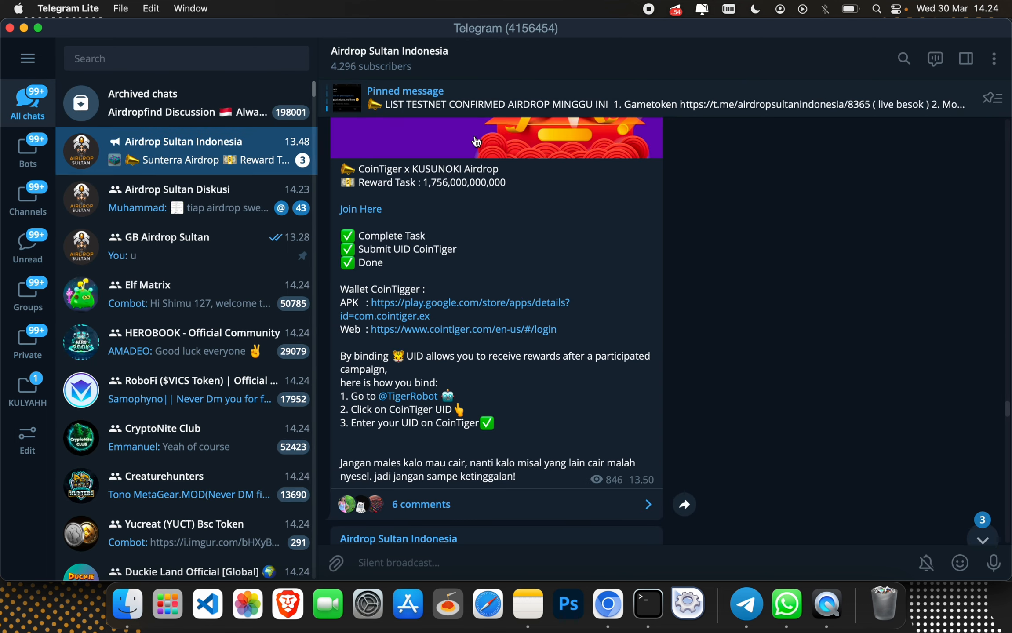
pyautogui.press('super+f')
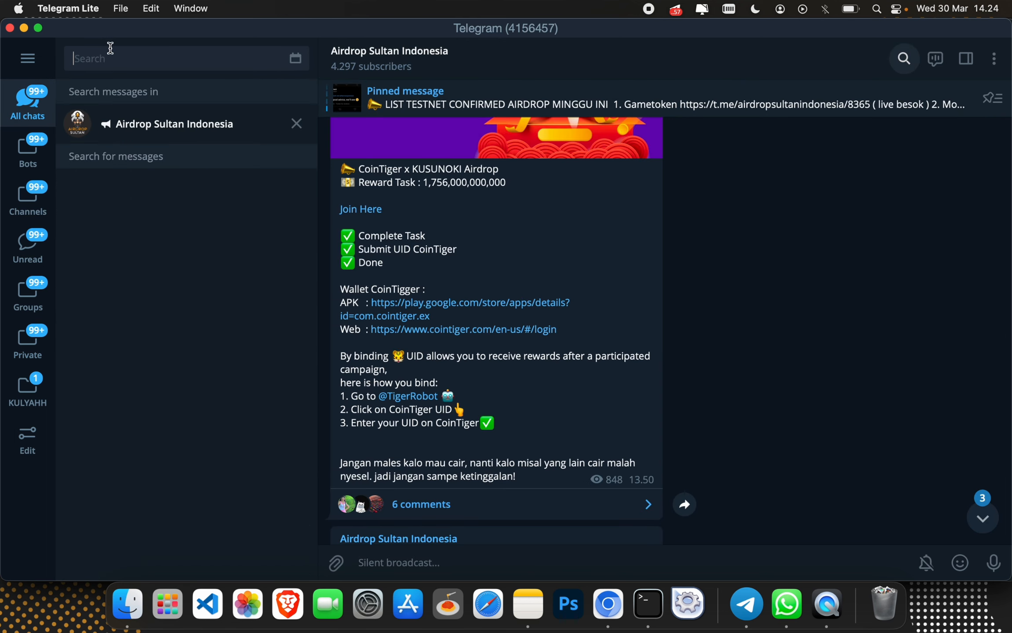
pyautogui.write('list vps')
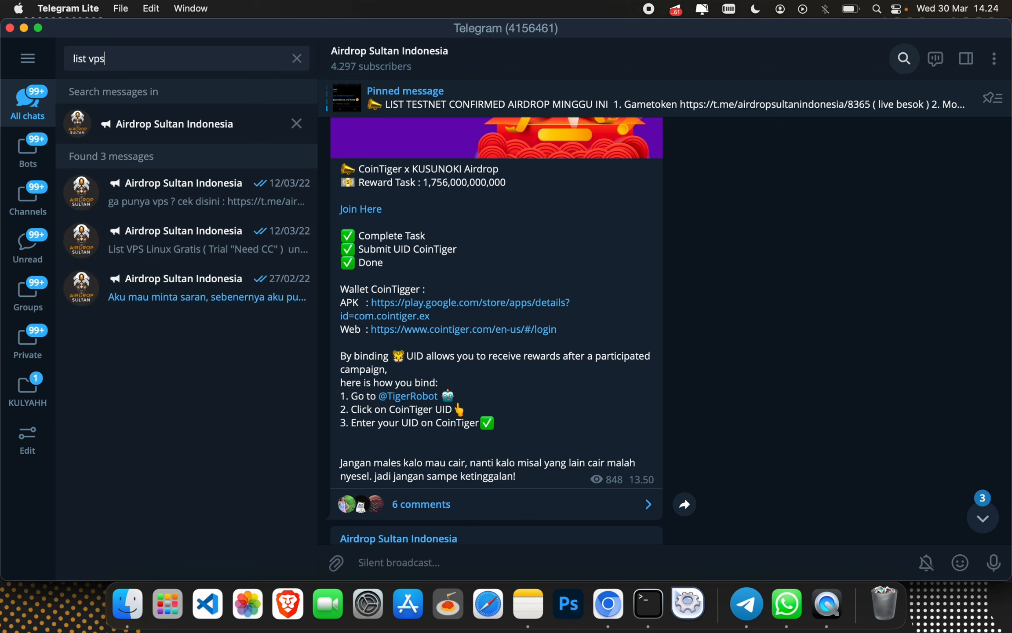
pyautogui.click(688, 231)
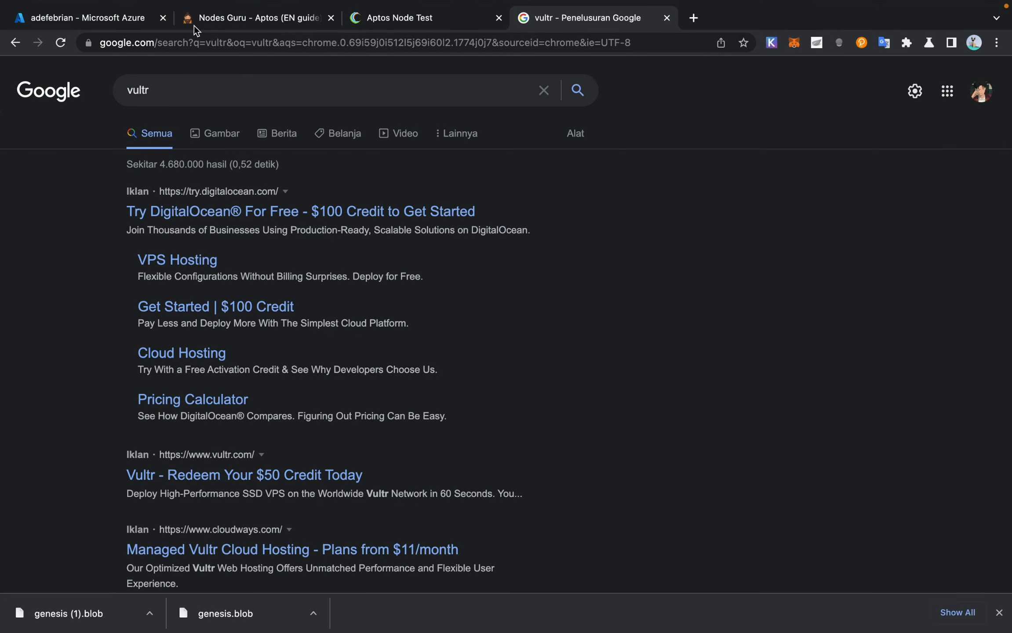
# Step: Glance at the Nodes Guru Aptos guide, then return from the VM page to the Azure Home page
pyautogui.click(193, 23)
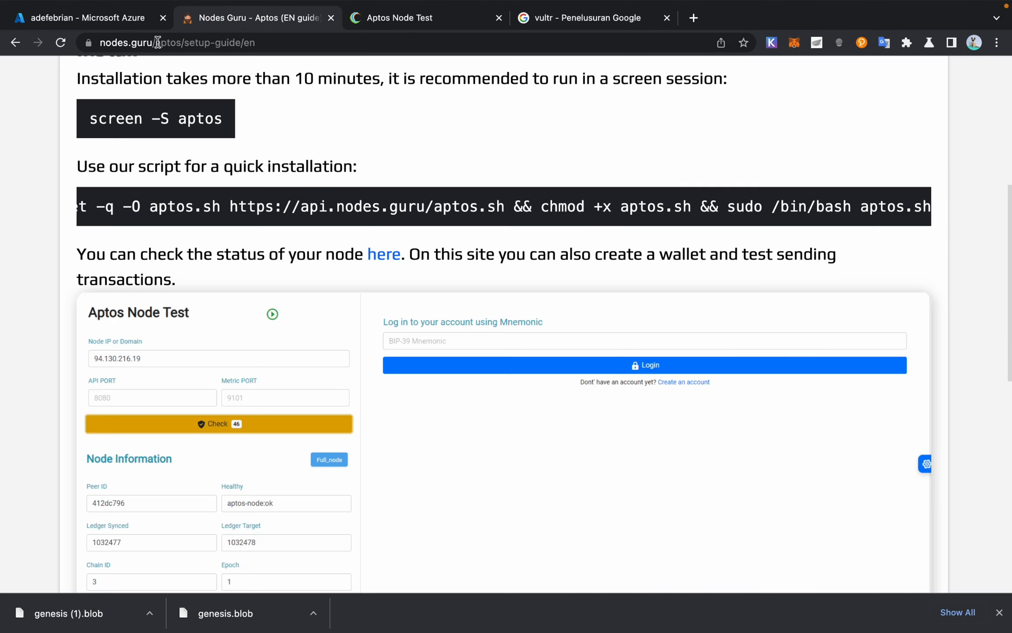
pyautogui.scroll(3, 269, 246)
pyautogui.scroll(5, 269, 245)
pyautogui.click(108, 18)
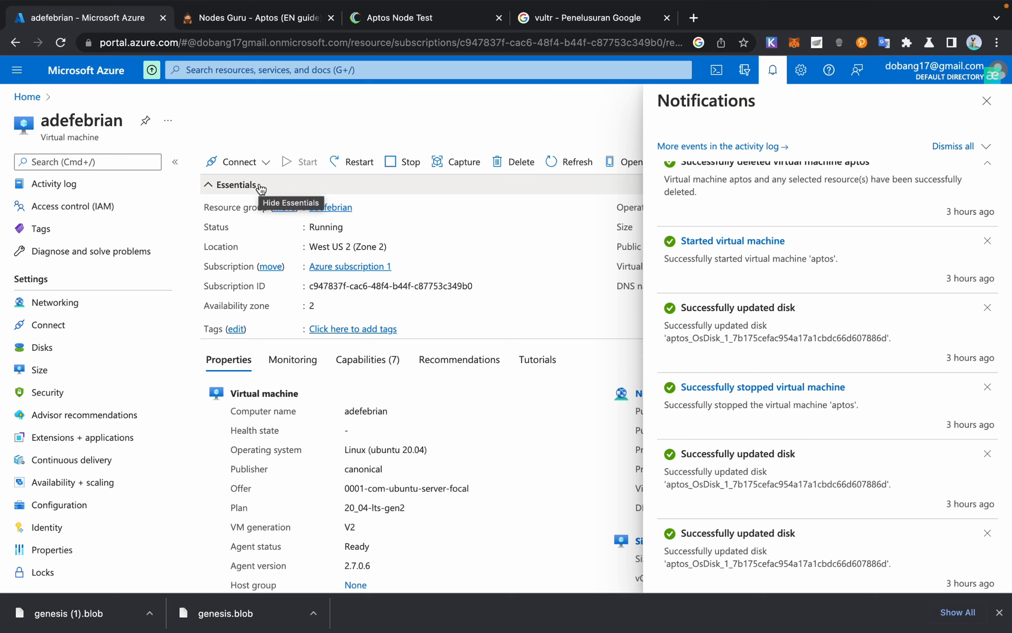
pyautogui.scroll(-2, 139, 188)
pyautogui.scroll(3, 140, 185)
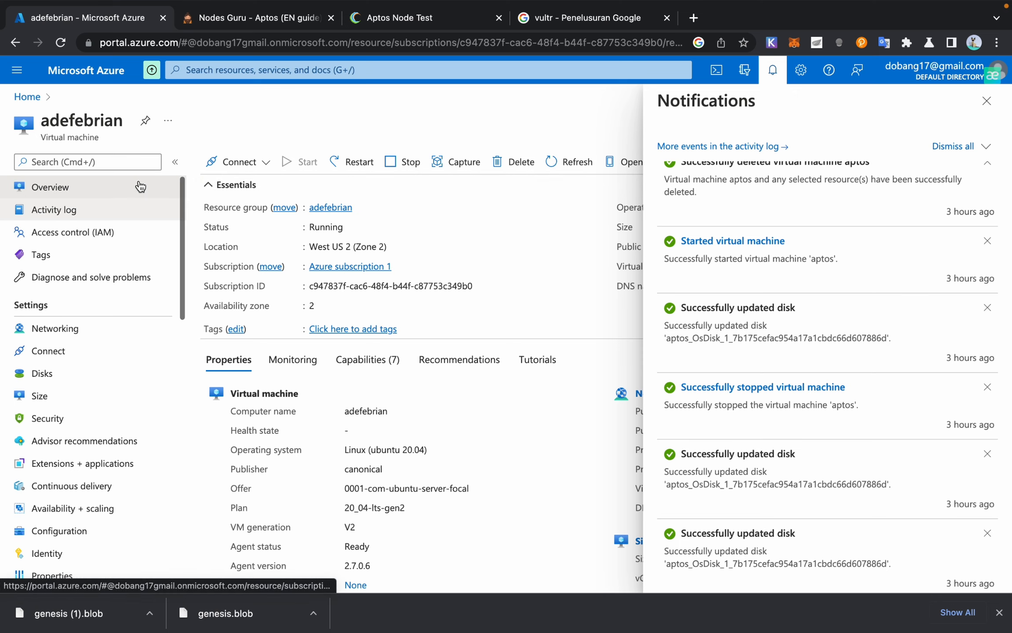
pyautogui.scroll(-2, 79, 287)
pyautogui.click(27, 96)
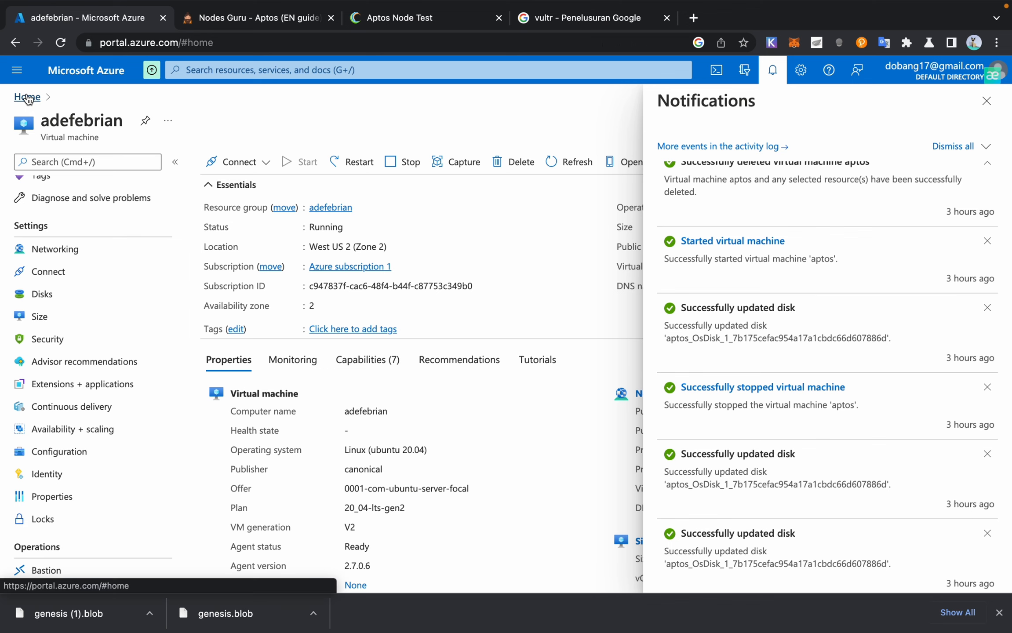
pyautogui.scroll(-1, 179, 224)
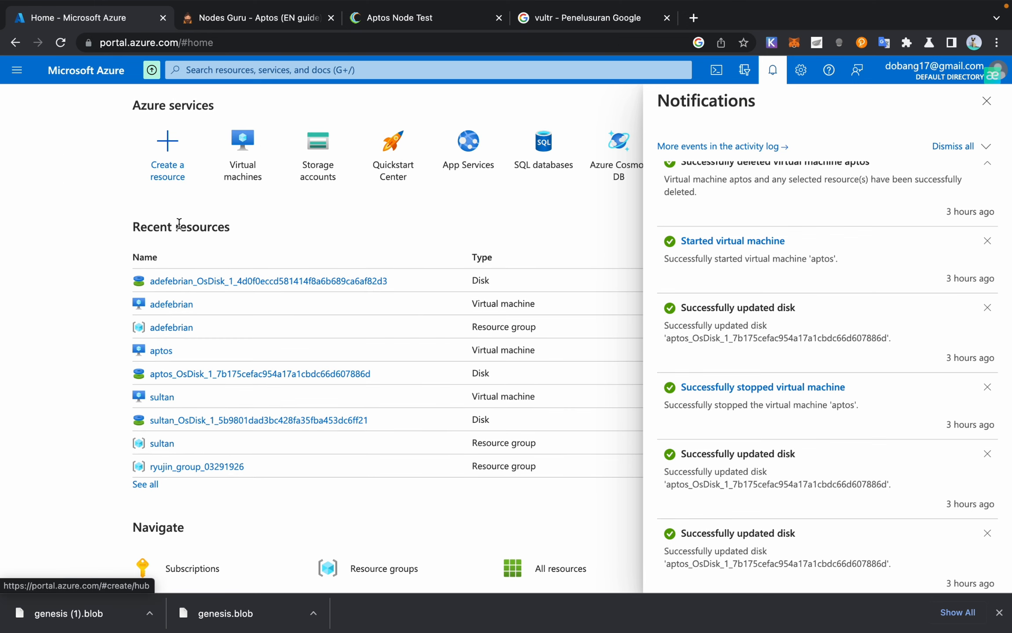
pyautogui.scroll(-10, 744, 288)
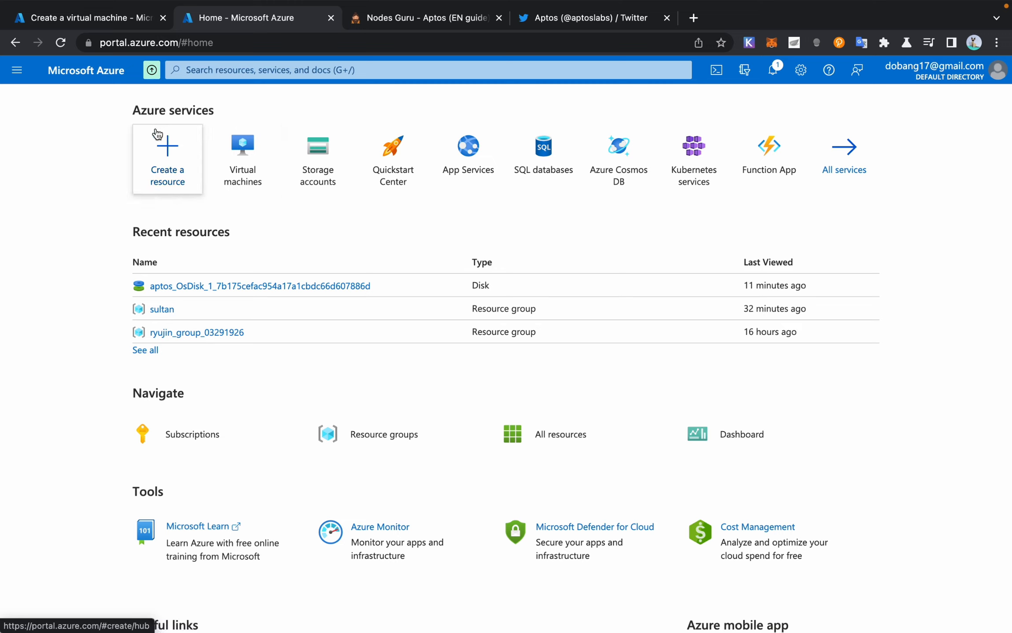
# Step: Start creating a new Azure virtual machine from the Virtual machines page
pyautogui.click(245, 146)
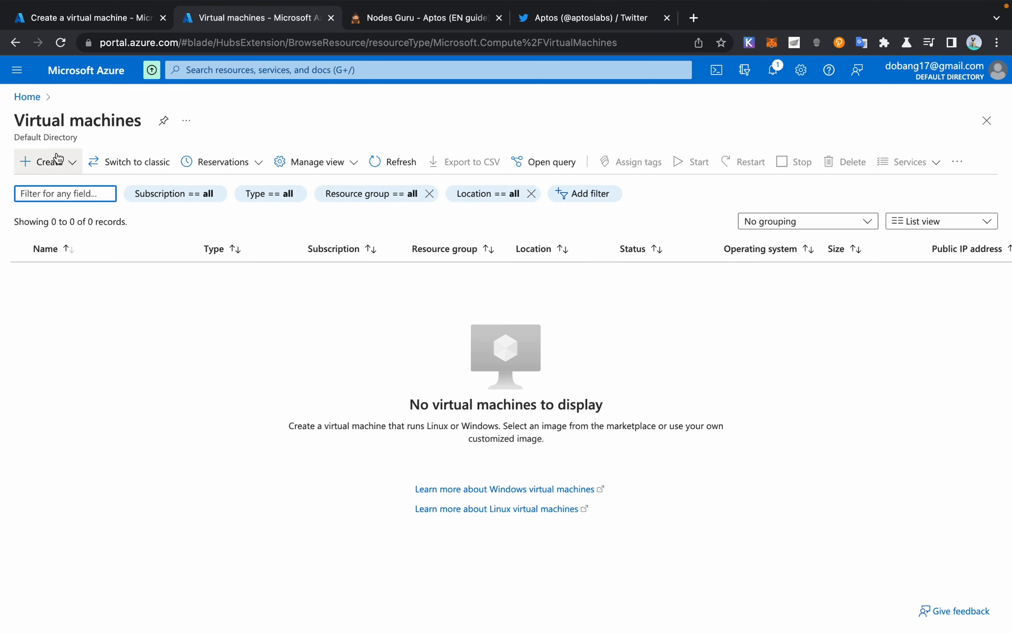
pyautogui.click(56, 161)
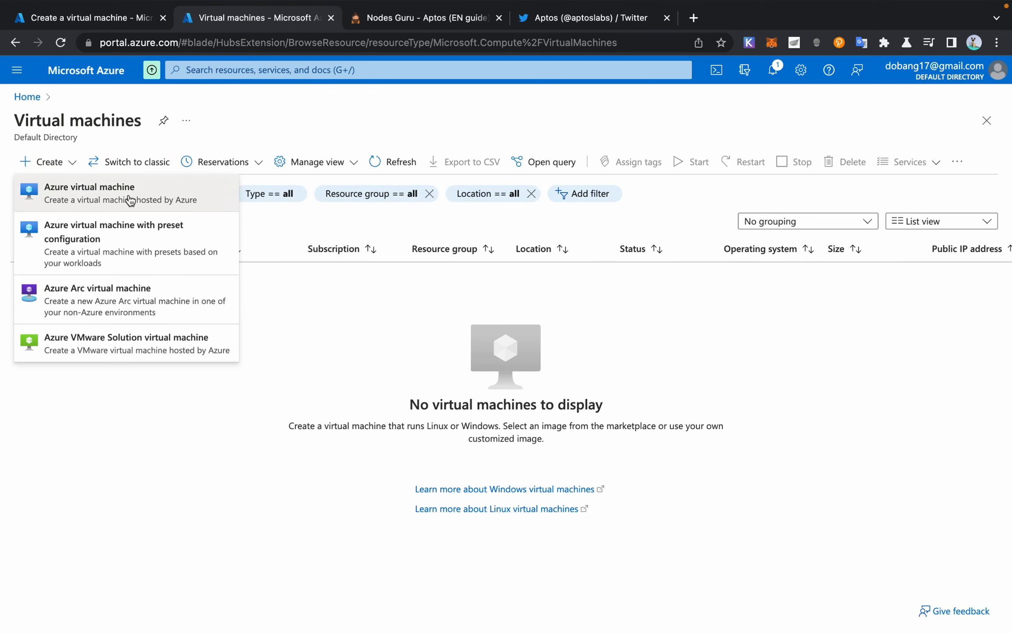
pyautogui.click(97, 199)
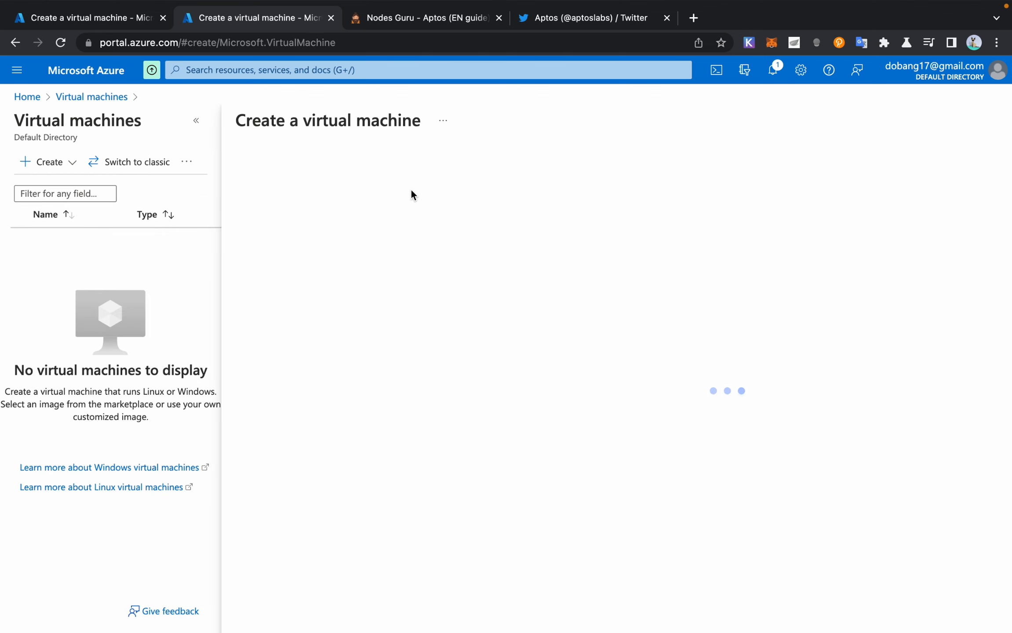
pyautogui.scroll(-2, 416, 250)
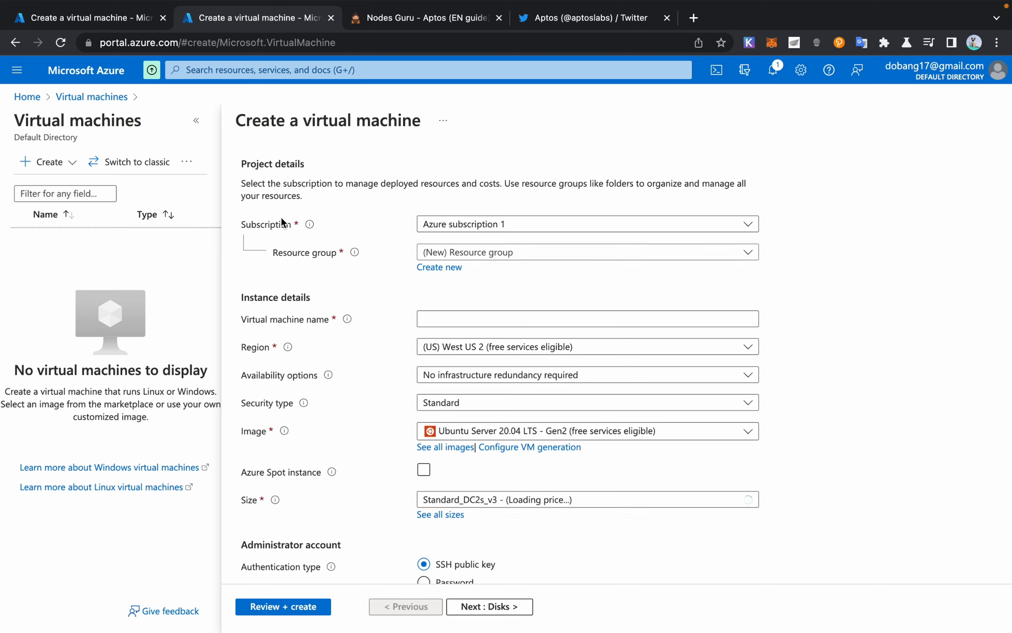
# Step: Select the existing 'sultan' resource group instead of creating a new one
pyautogui.moveTo(355, 252)
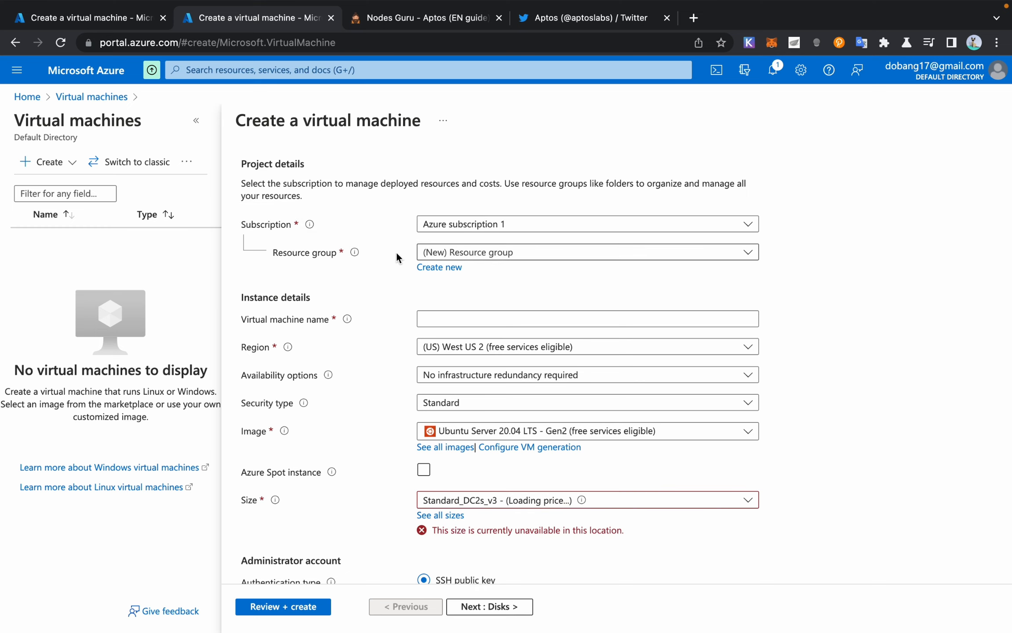
pyautogui.click(439, 267)
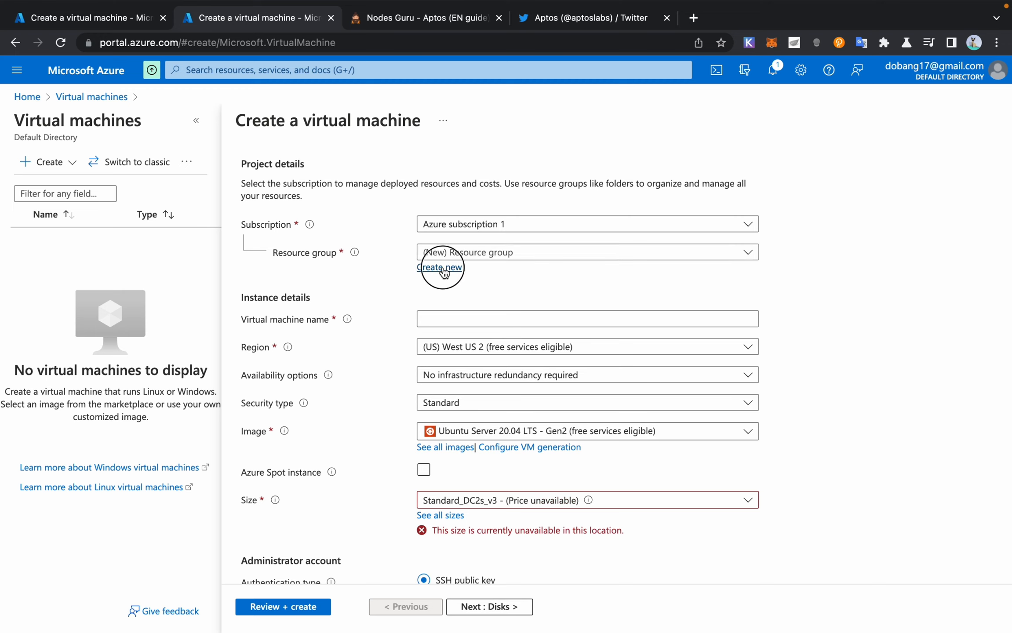
pyautogui.click(522, 390)
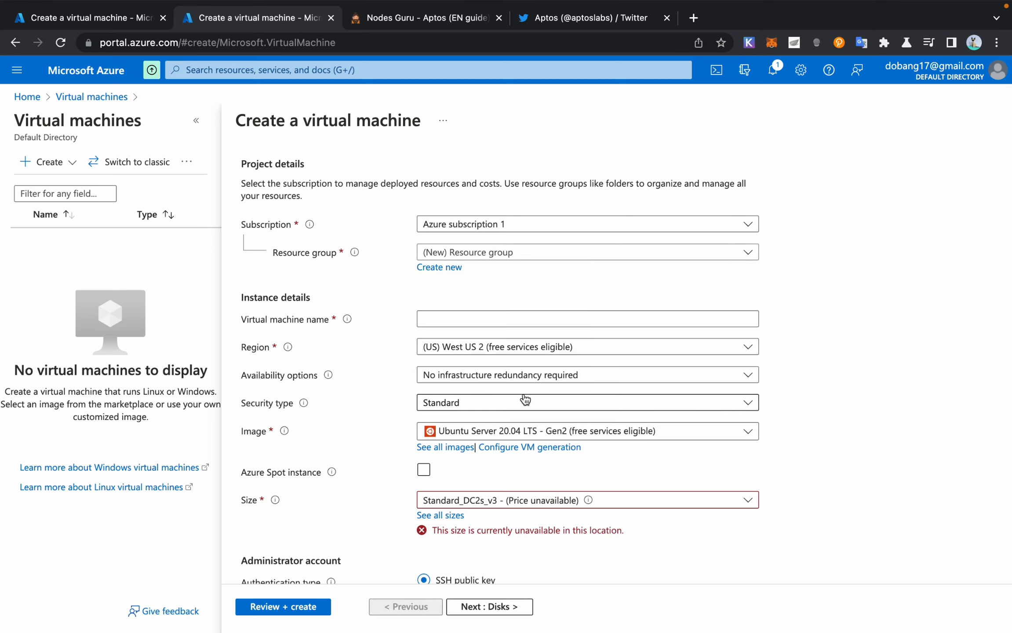
pyautogui.click(466, 252)
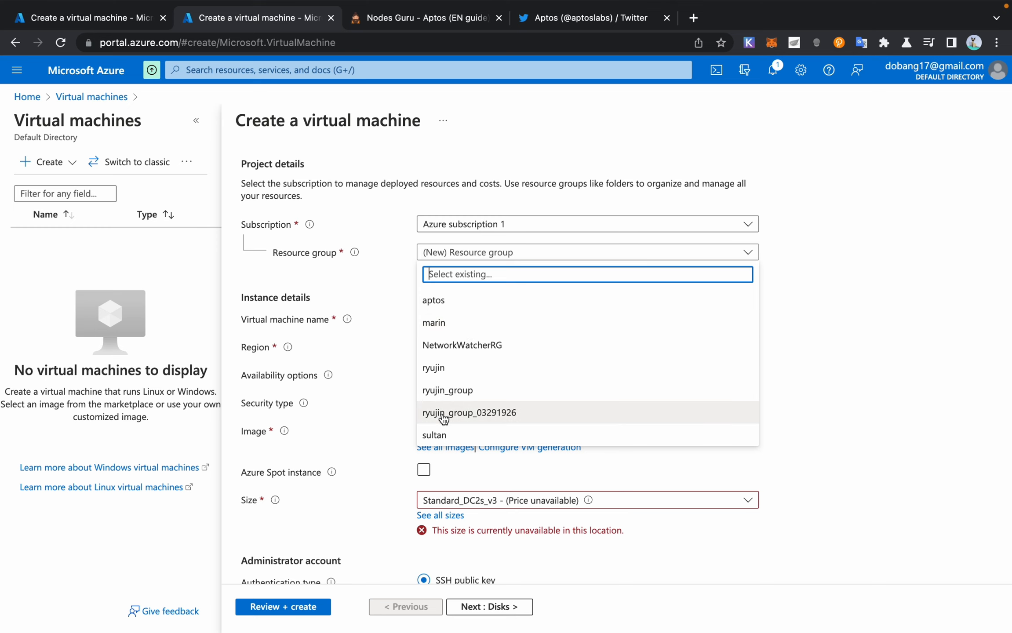
pyautogui.click(446, 433)
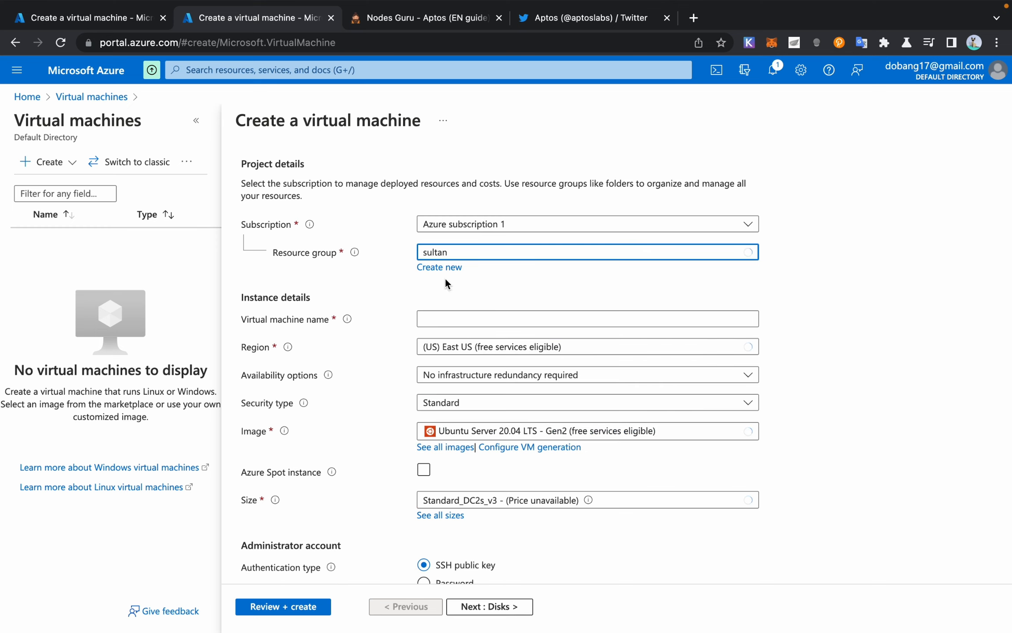
# Step: Name the virtual machine 'marin'
pyautogui.scroll(-1, 334, 308)
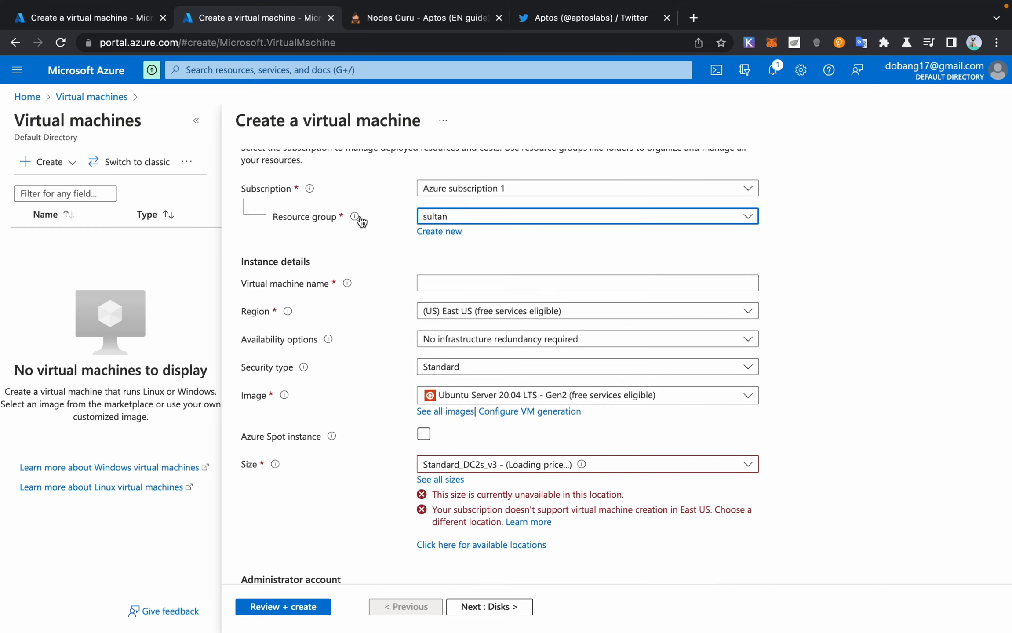
pyautogui.click(479, 279)
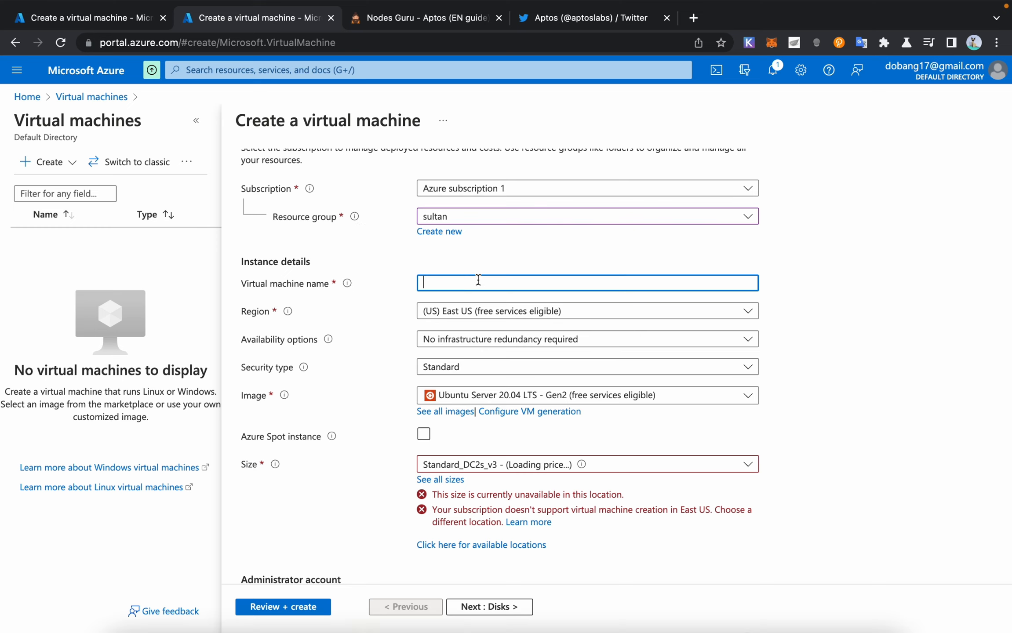
pyautogui.scroll(-1, 488, 286)
pyautogui.scroll(-1, 488, 286)
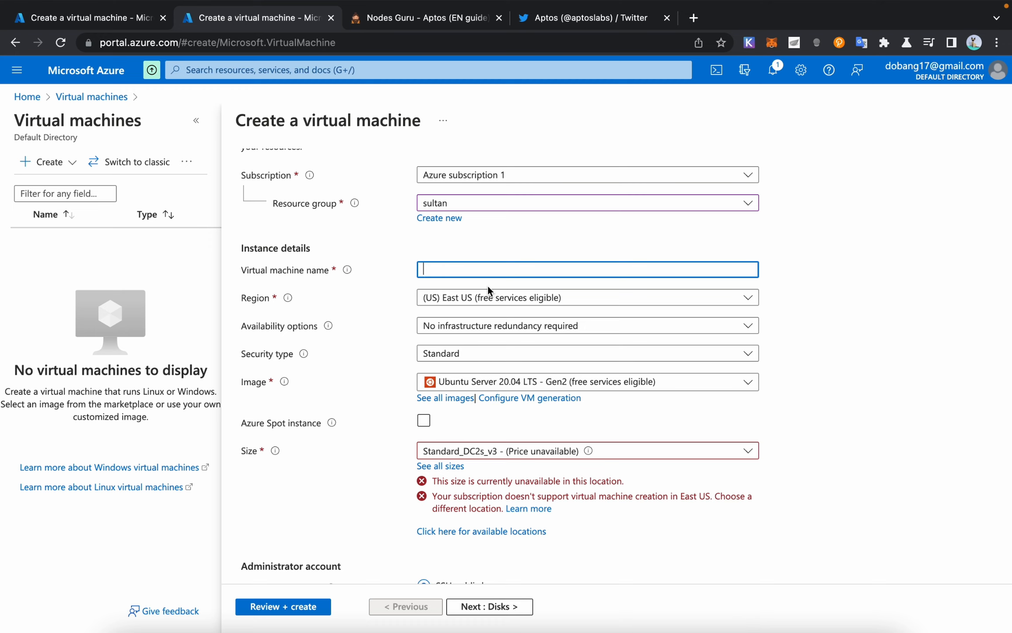
pyautogui.write('s')
pyautogui.press('BackSpace')
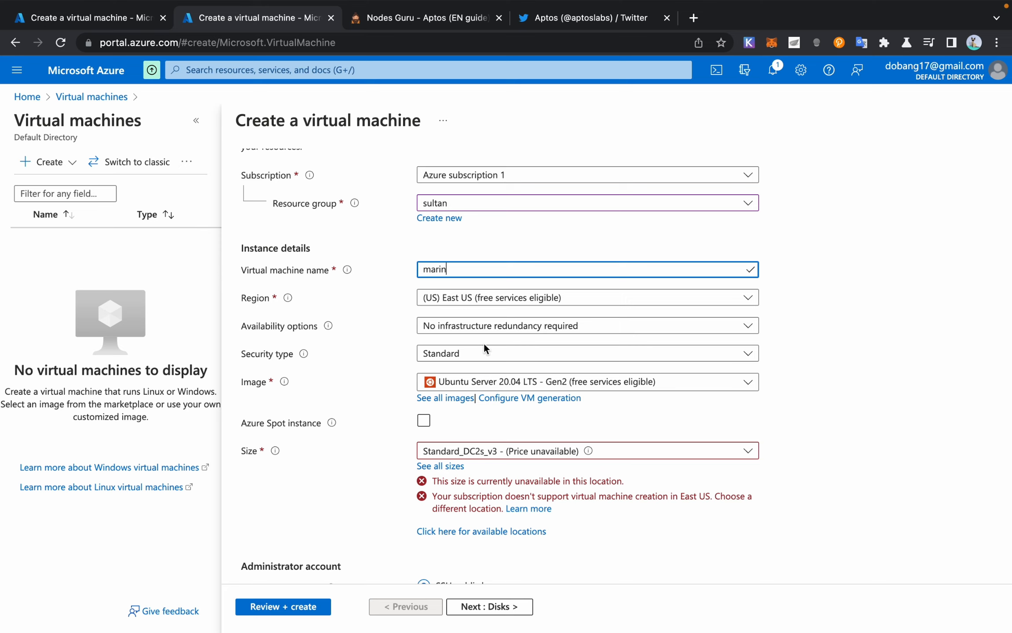
# Step: Set the region to (US) West US 2 with availability Zone 2
pyautogui.click(502, 302)
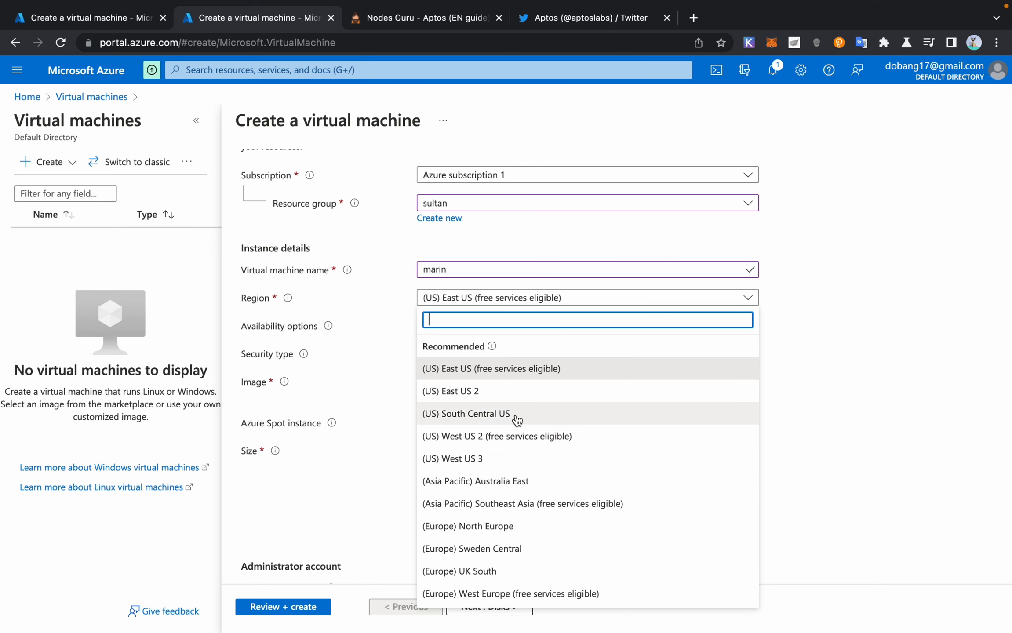
pyautogui.click(471, 442)
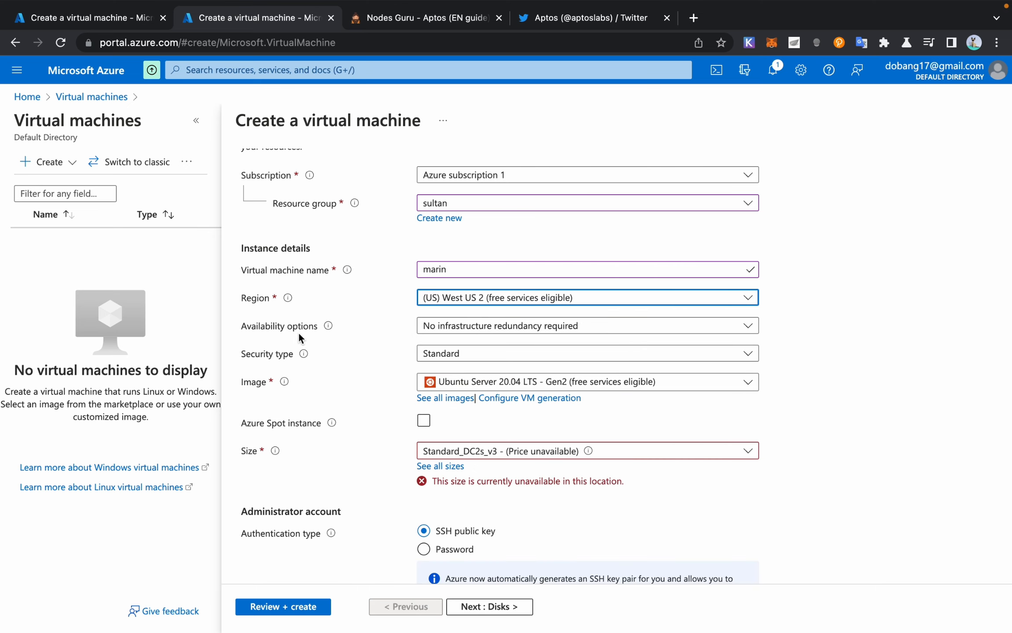
pyautogui.click(483, 327)
pyautogui.click(473, 383)
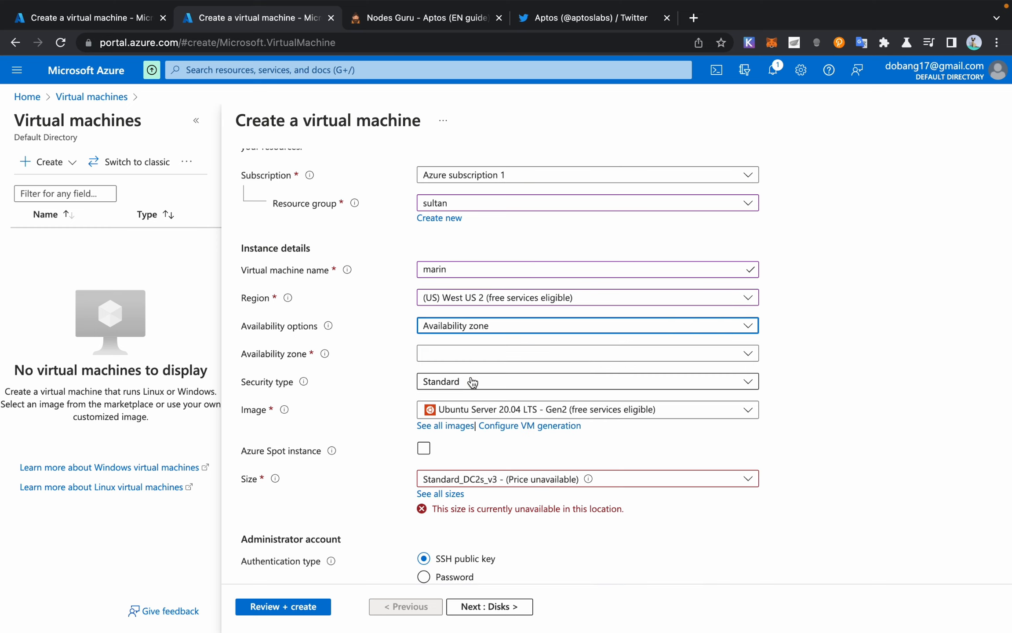
pyautogui.click(449, 356)
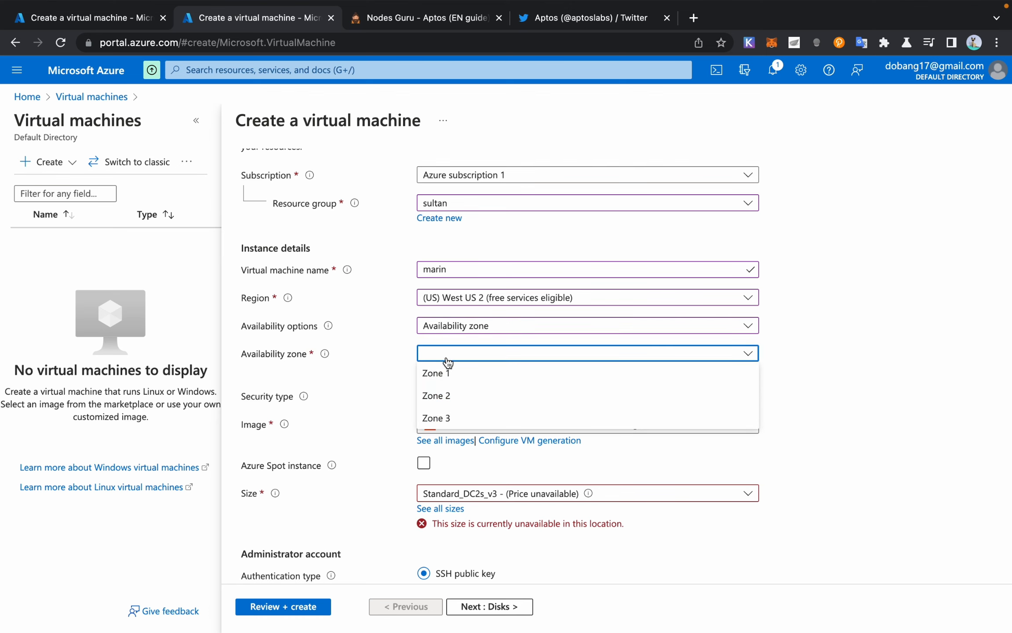
pyautogui.click(449, 395)
# Step: Keep Ubuntu Server 20.04 LTS as the image and Zone 2, then scroll to the Size field
pyautogui.scroll(-1, 498, 411)
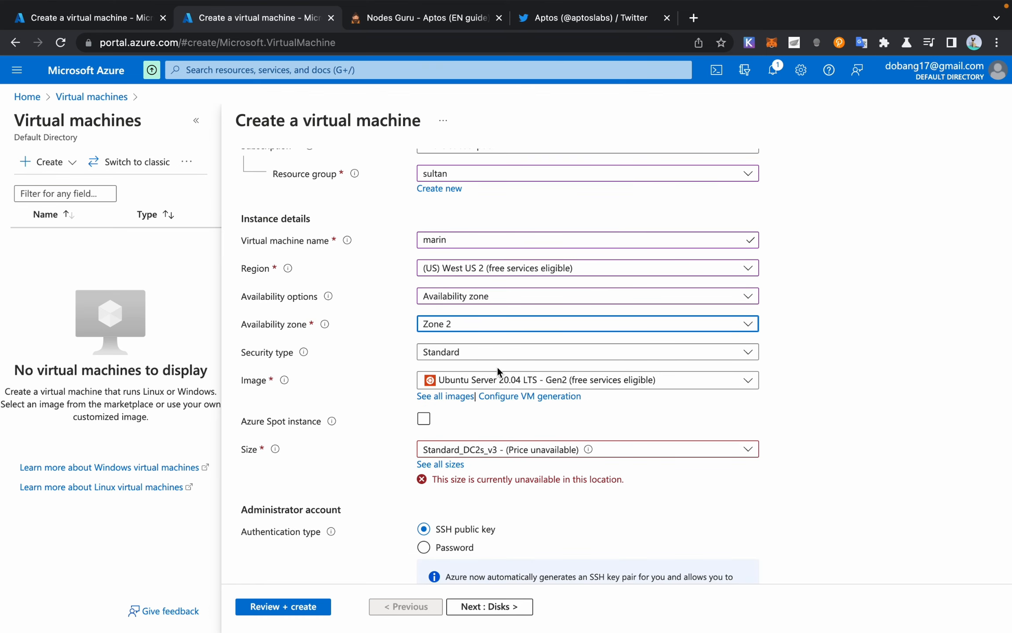
pyautogui.click(498, 381)
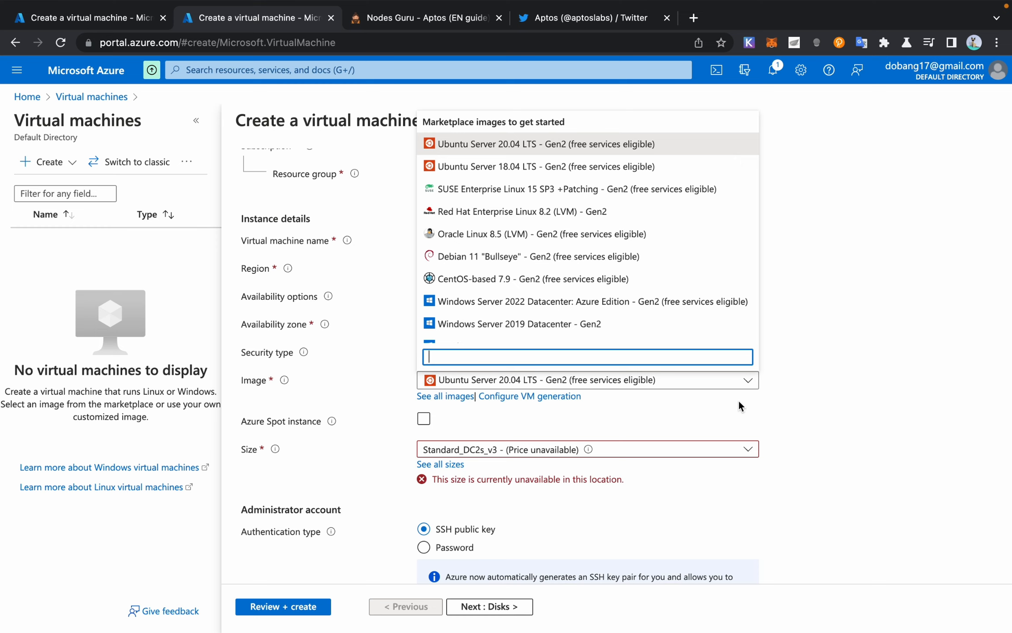
pyautogui.click(795, 402)
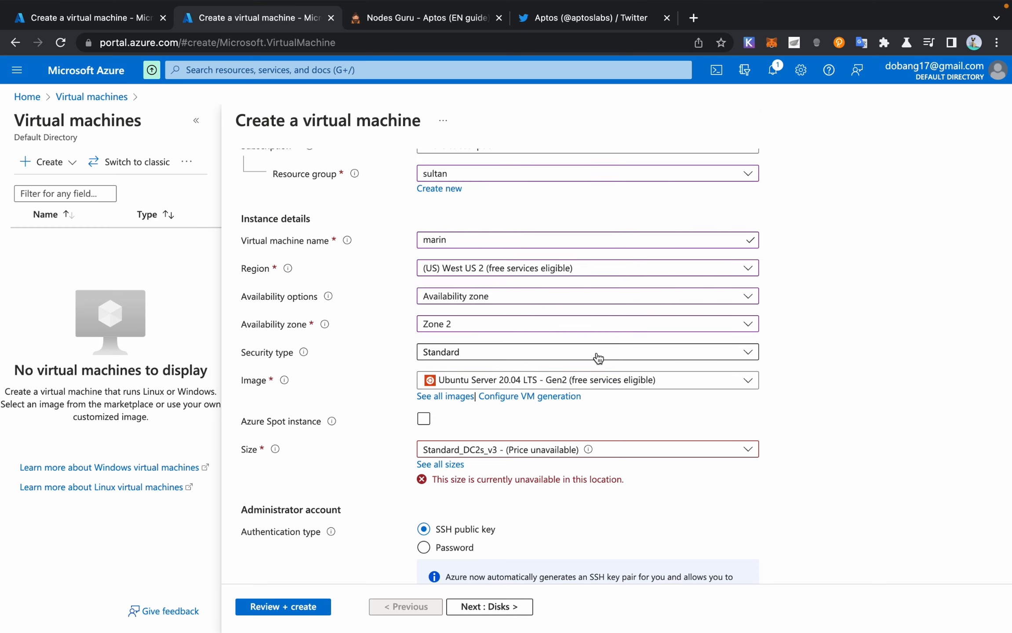
pyautogui.click(459, 327)
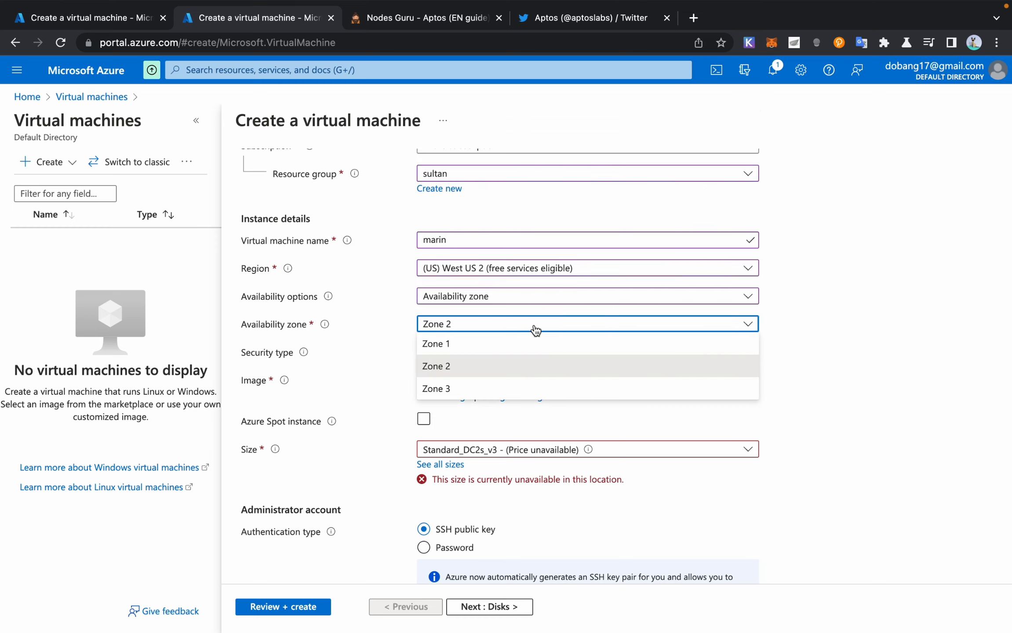
pyautogui.click(492, 269)
pyautogui.scroll(-3, 510, 356)
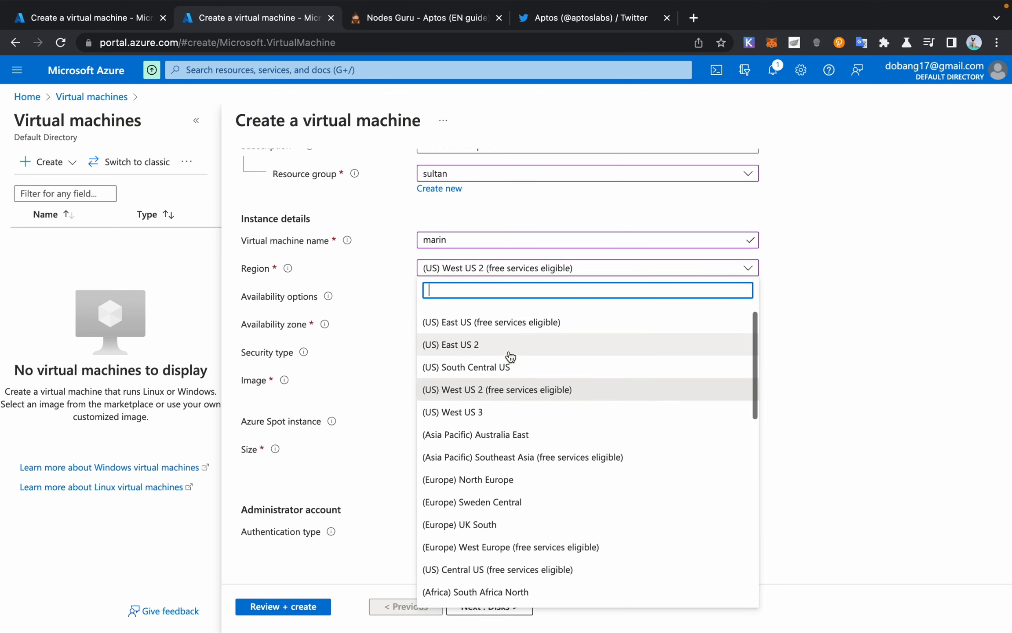
pyautogui.click(897, 289)
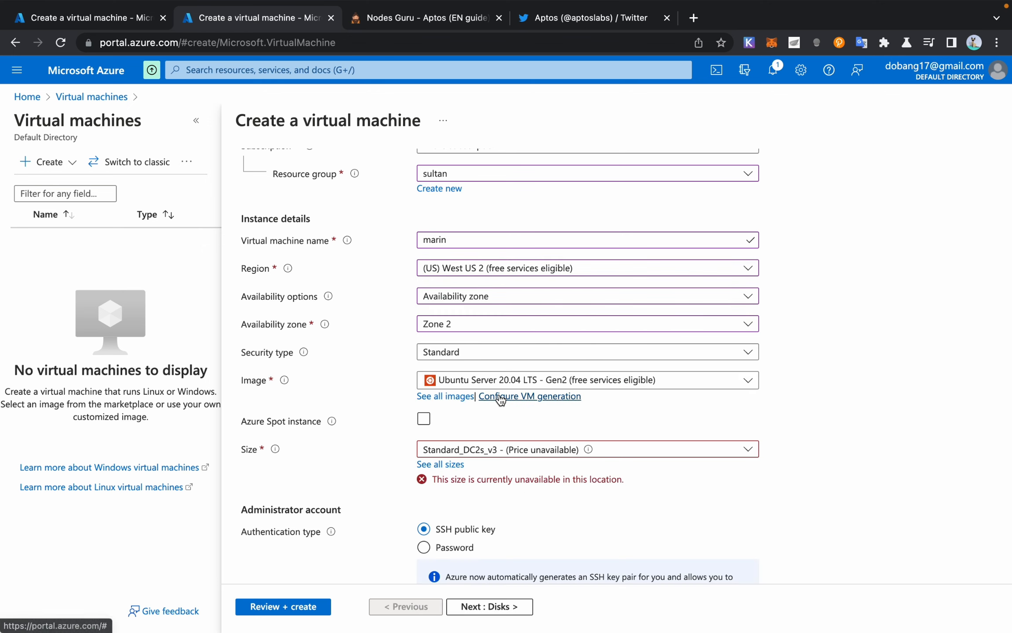
pyautogui.scroll(-3, 379, 399)
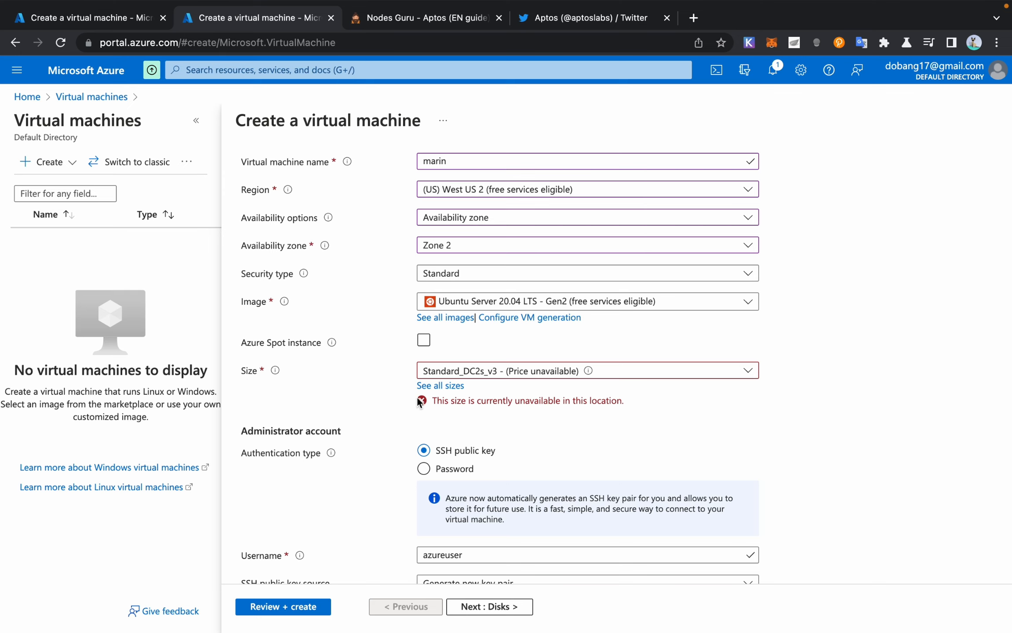
# Step: From the full size list, pick Standard_E4s_v5 (4 vCPUs, 32 GiB) under E-Series v5
pyautogui.click(436, 387)
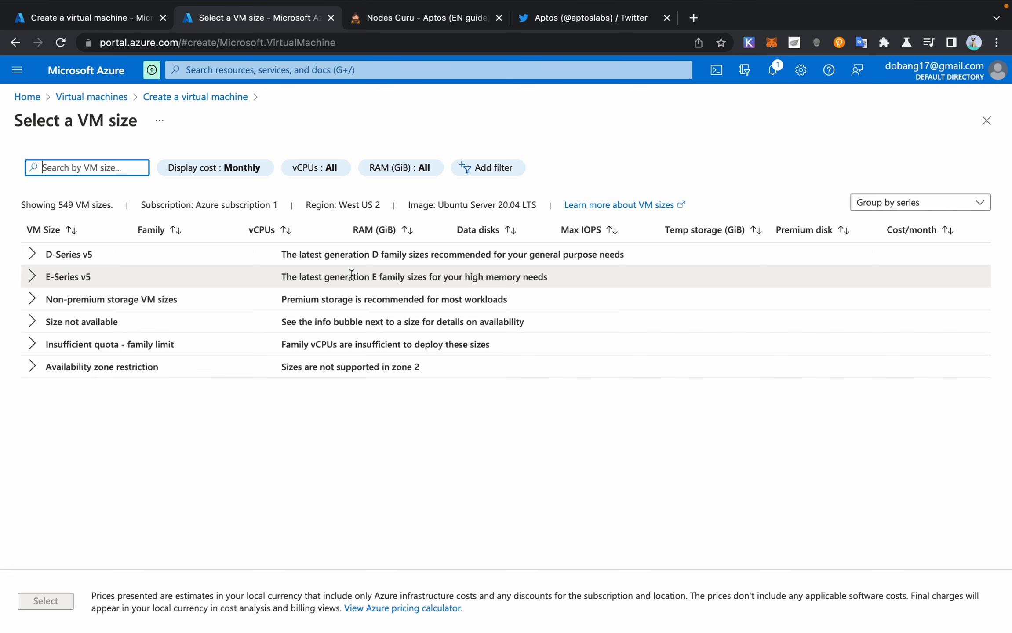
pyautogui.click(32, 276)
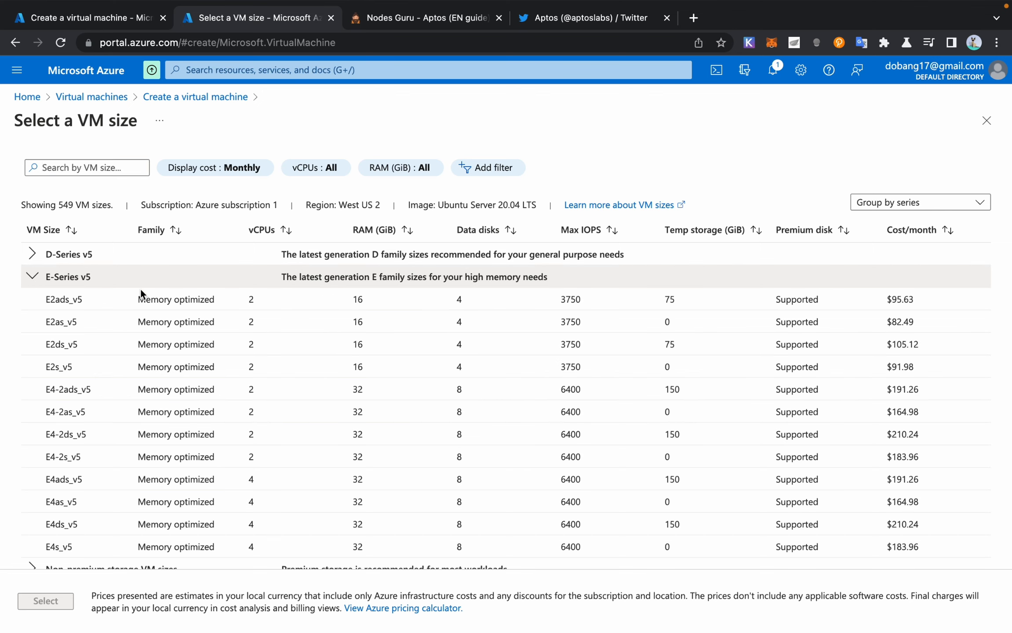
pyautogui.scroll(-3, 158, 366)
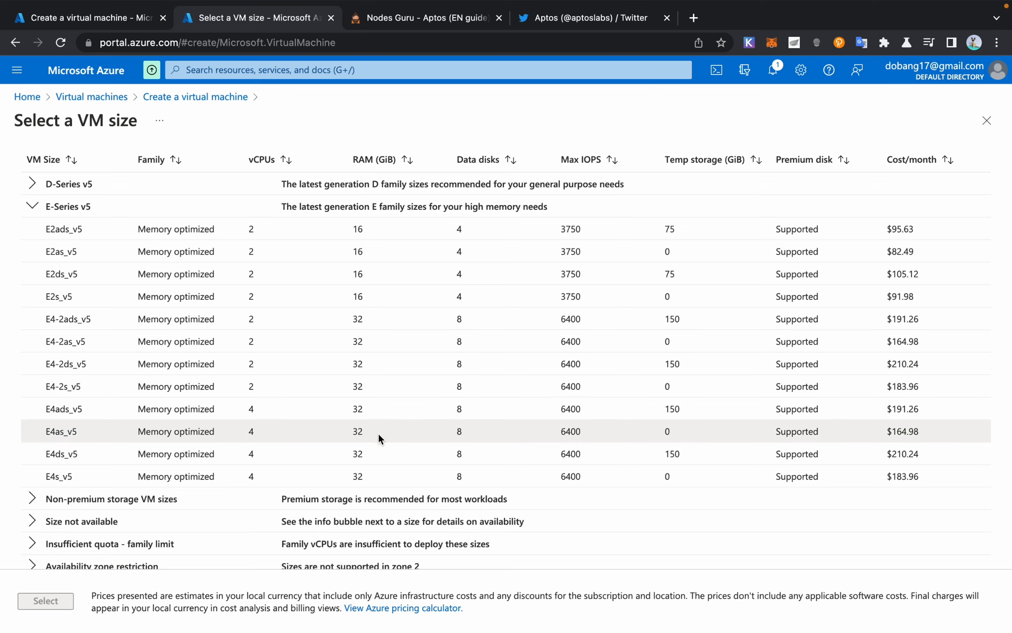
pyautogui.click(400, 435)
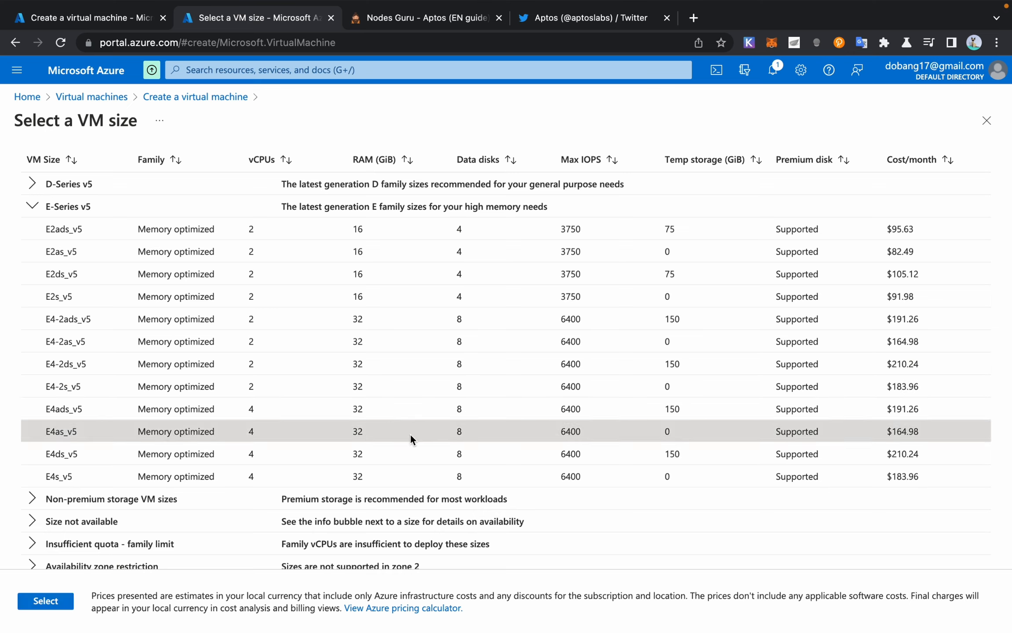
pyautogui.click(771, 461)
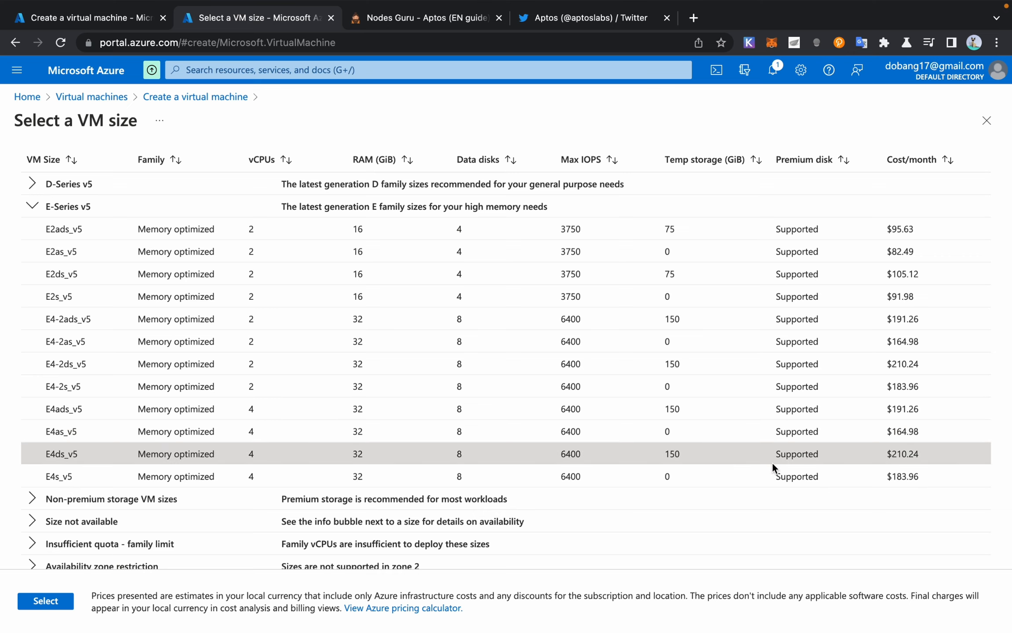
pyautogui.click(762, 480)
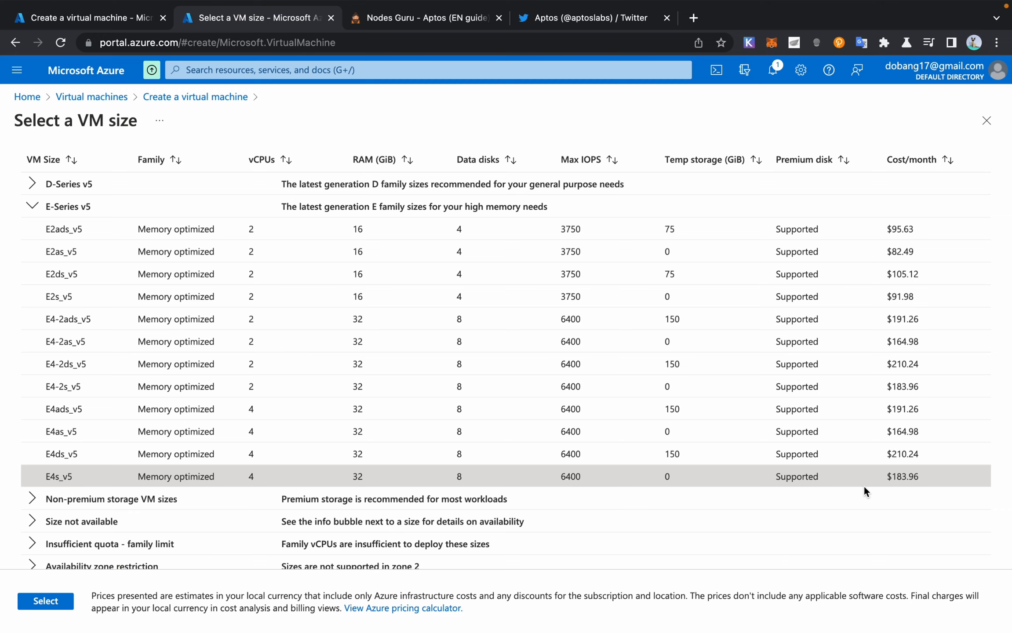
pyautogui.scroll(2, 568, 376)
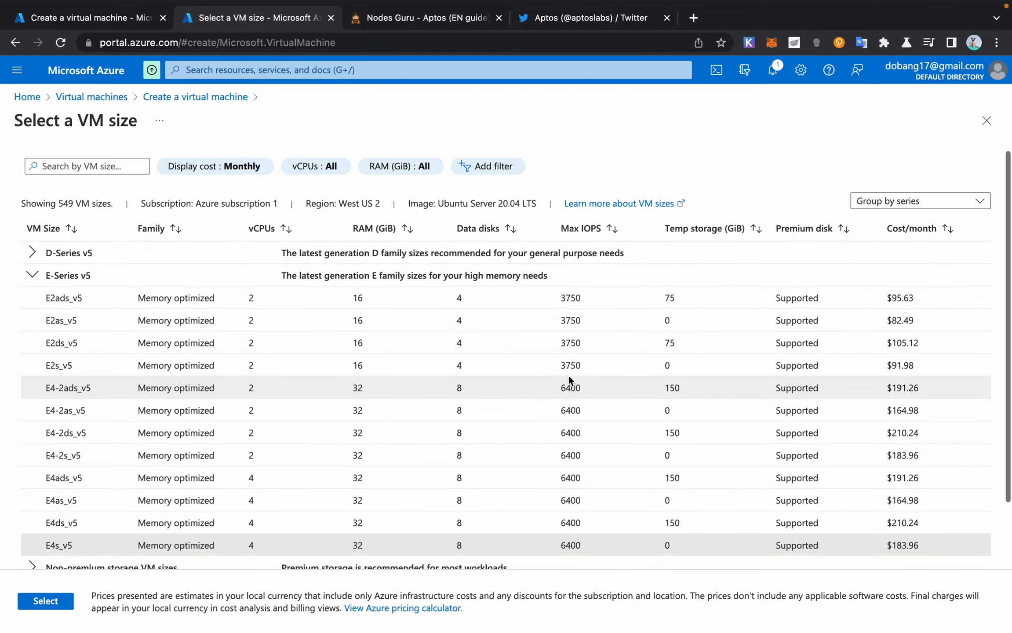
pyautogui.scroll(-2, 568, 376)
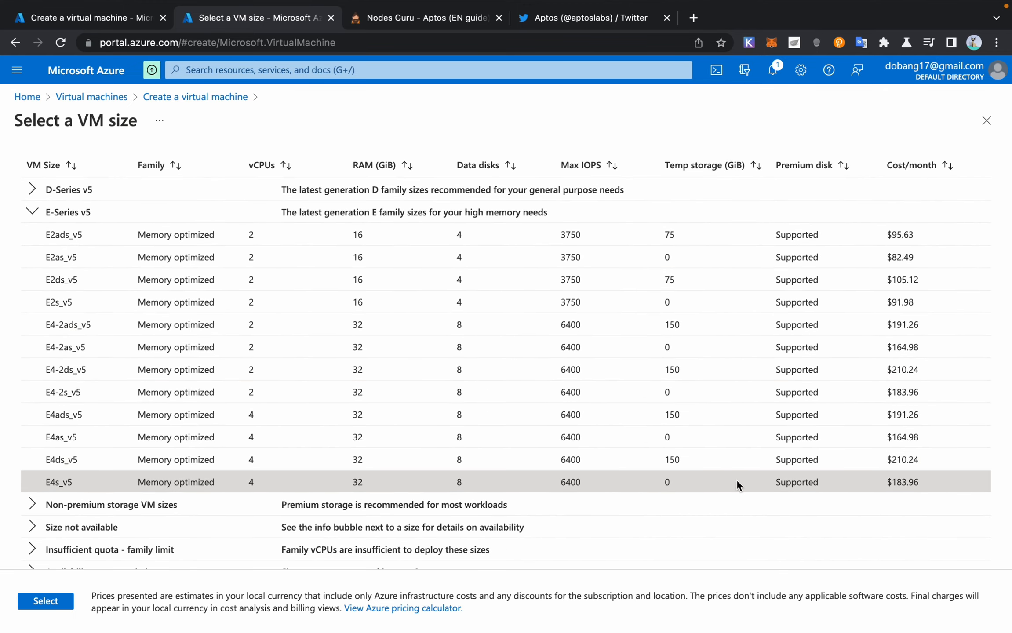
pyautogui.scroll(-1, 787, 483)
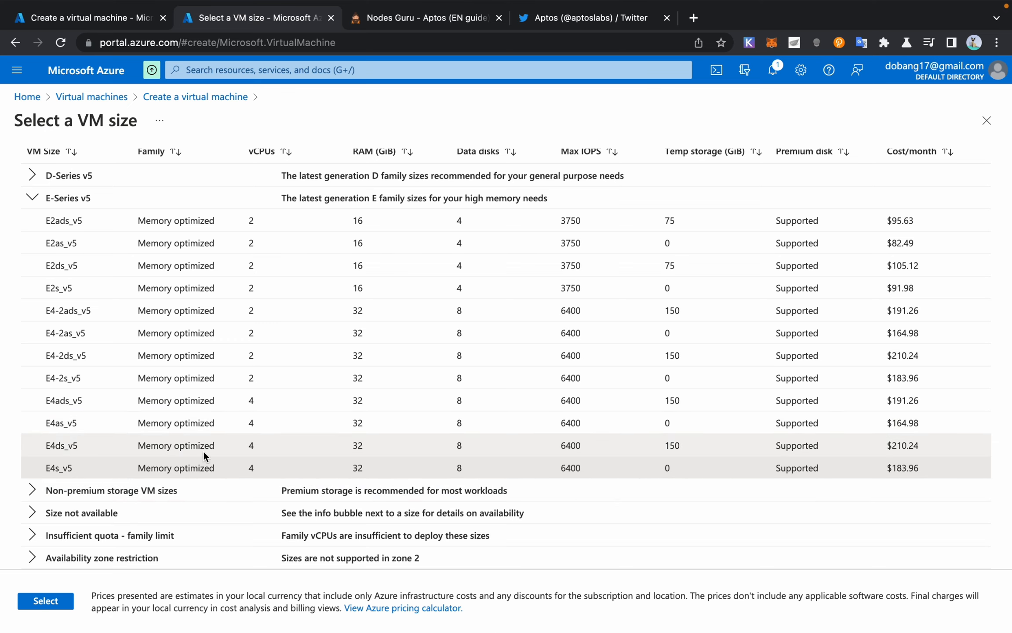
# Step: Apply the E4s_v5 size selection to the VM form
pyautogui.click(59, 606)
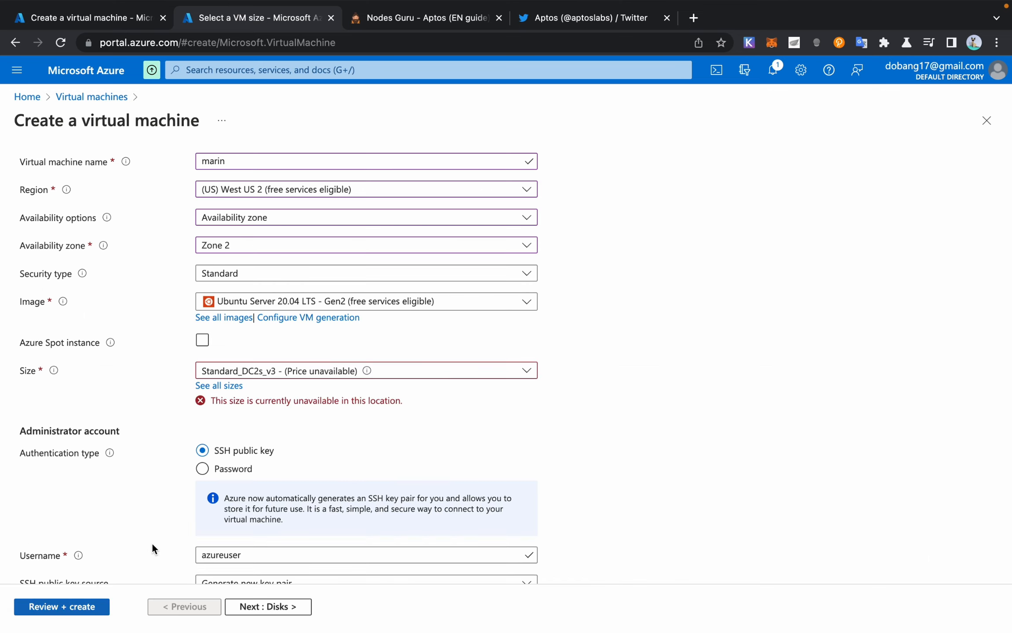
pyautogui.scroll(-2, 379, 389)
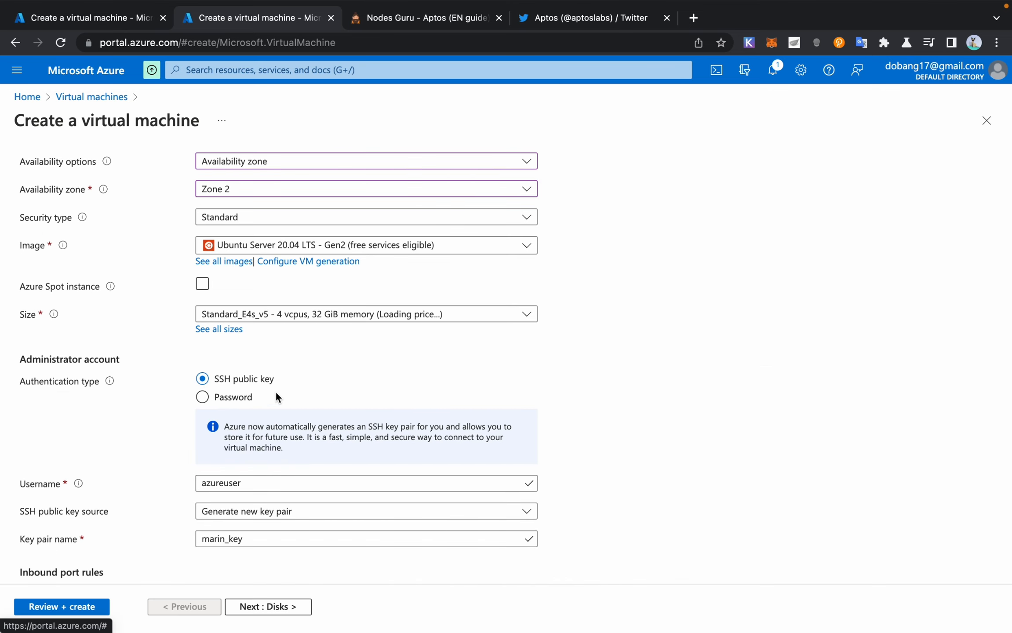
pyautogui.scroll(-1, 275, 390)
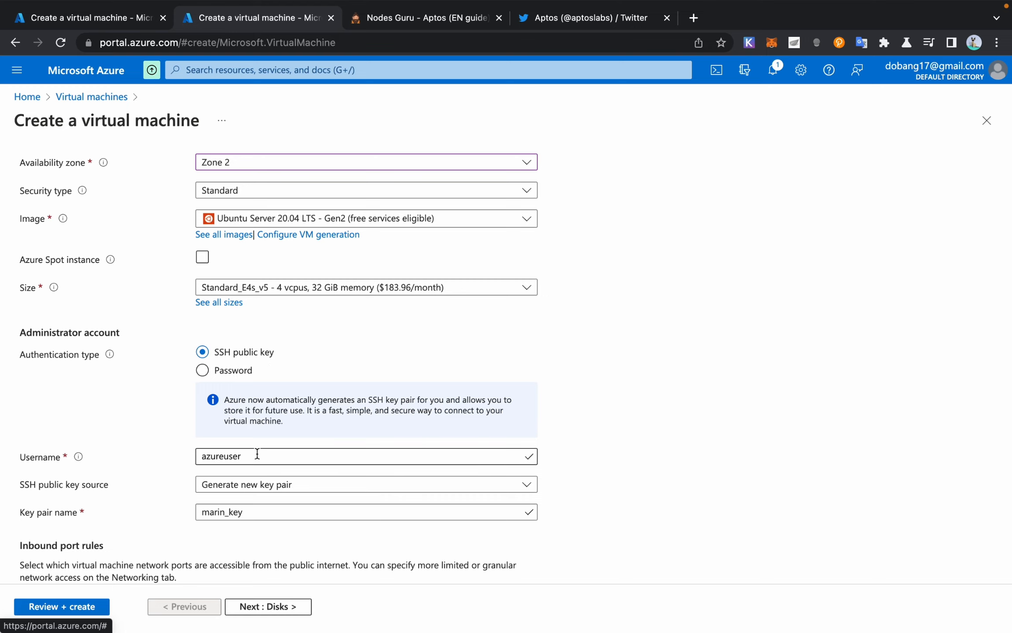
pyautogui.scroll(-1, 257, 454)
pyautogui.scroll(-3, 68, 423)
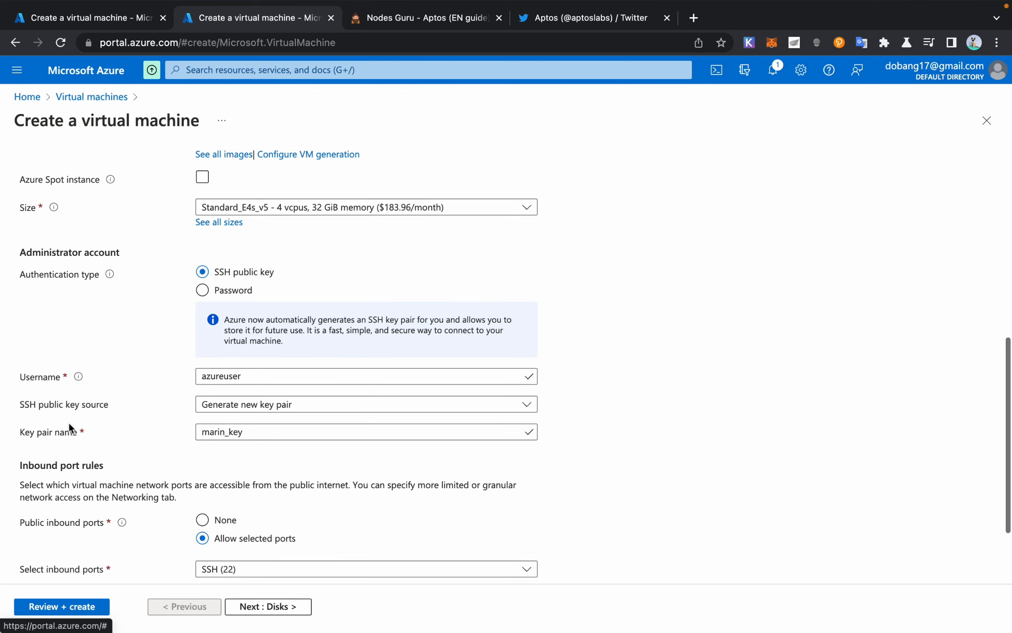
# Step: Replace the azureuser username with marin and keep Generate new key pair as SSH source
pyautogui.doubleClick(317, 377)
pyautogui.press('BackSpace')
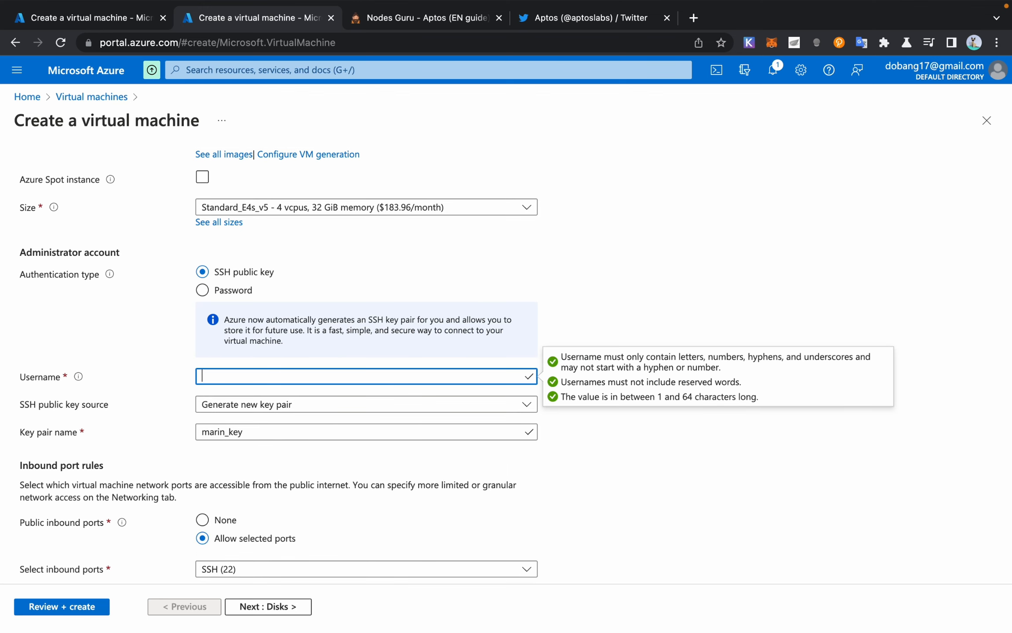
pyautogui.write('marin')
pyautogui.click(252, 404)
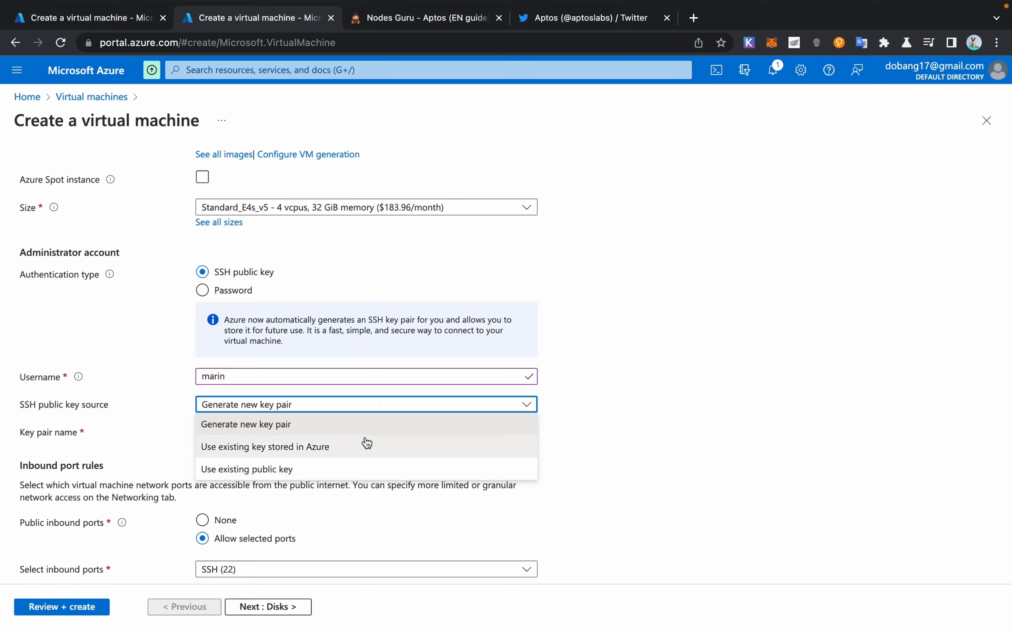
pyautogui.click(263, 429)
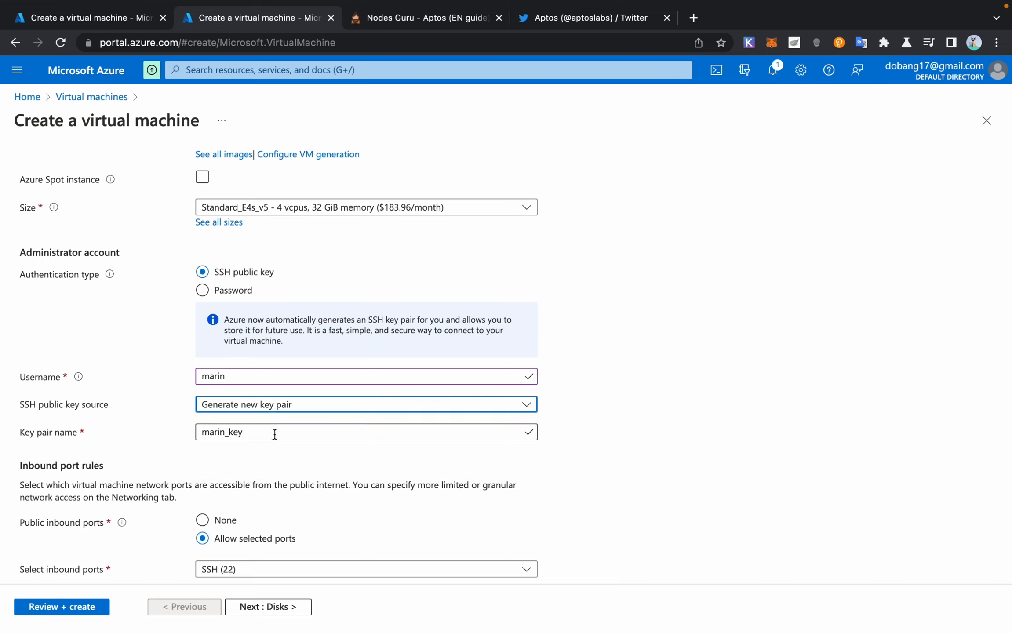
# Step: Keep Generate new key pair as the SSH key source and name the key pair marin
pyautogui.click(276, 407)
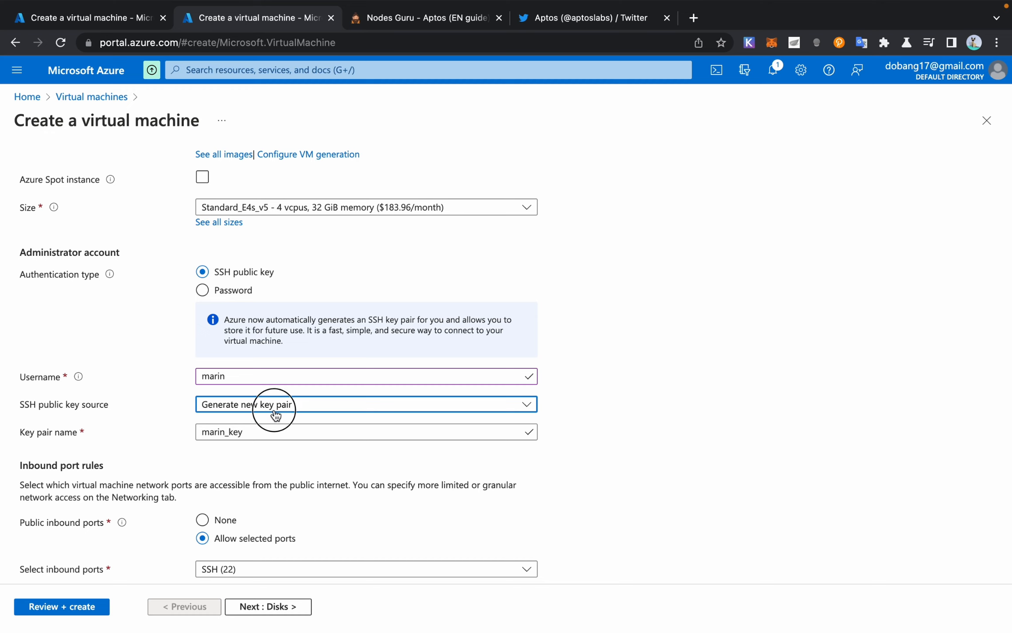
pyautogui.click(260, 468)
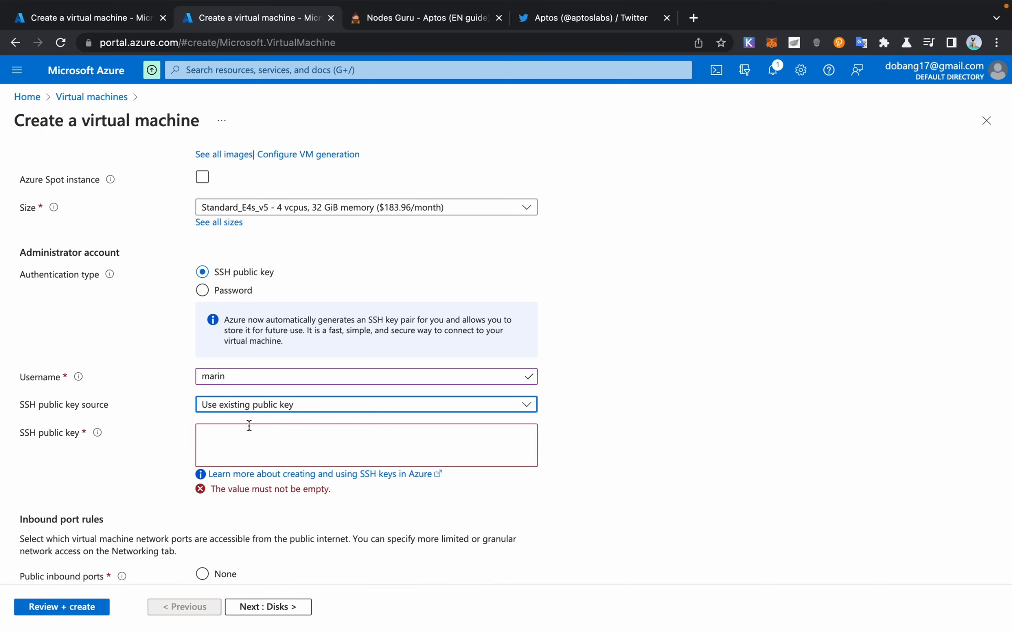
pyautogui.click(259, 443)
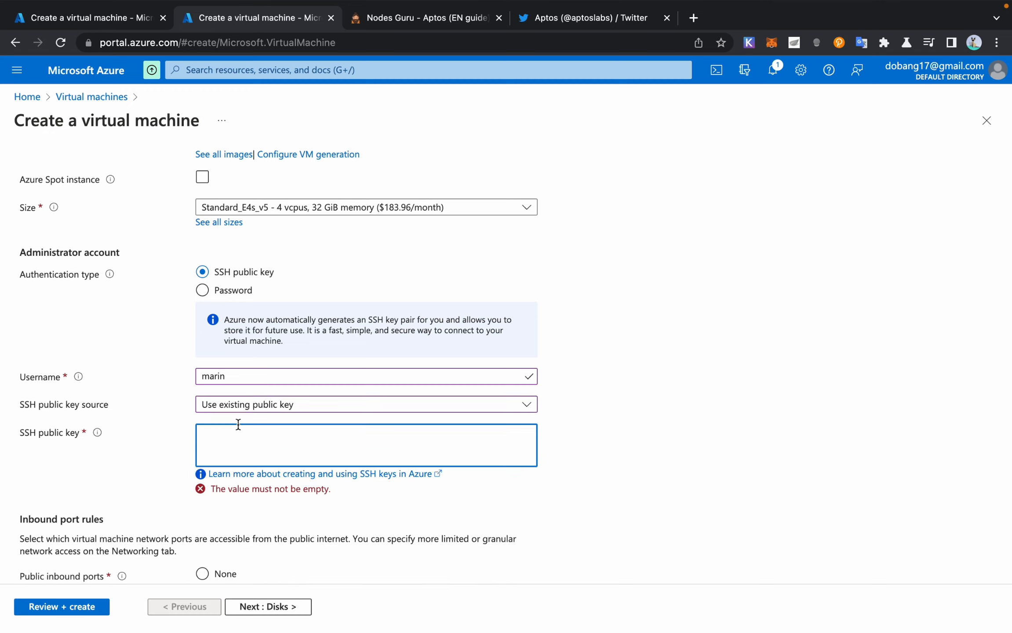
pyautogui.scroll(-2, 288, 261)
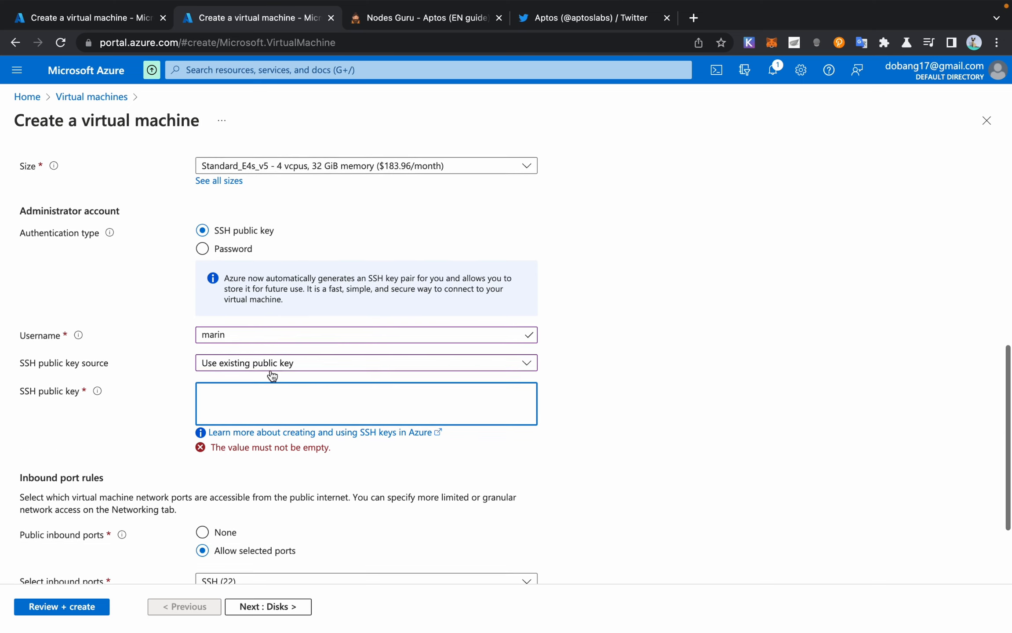
pyautogui.scroll(-1, 268, 376)
pyautogui.click(249, 311)
pyautogui.click(252, 339)
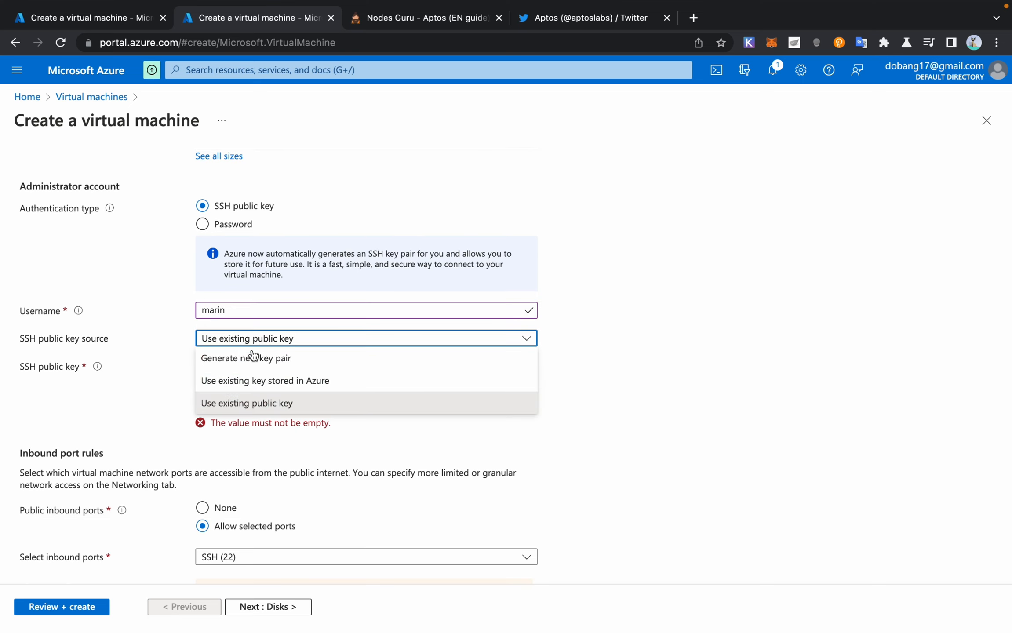
pyautogui.click(271, 357)
pyautogui.scroll(-1, 221, 459)
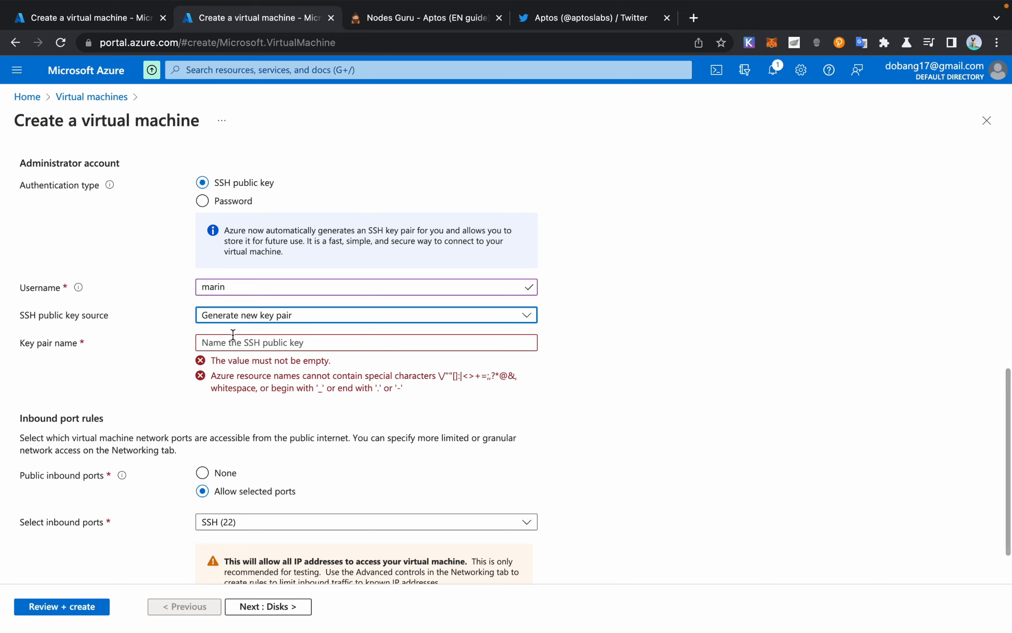
pyautogui.click(106, 338)
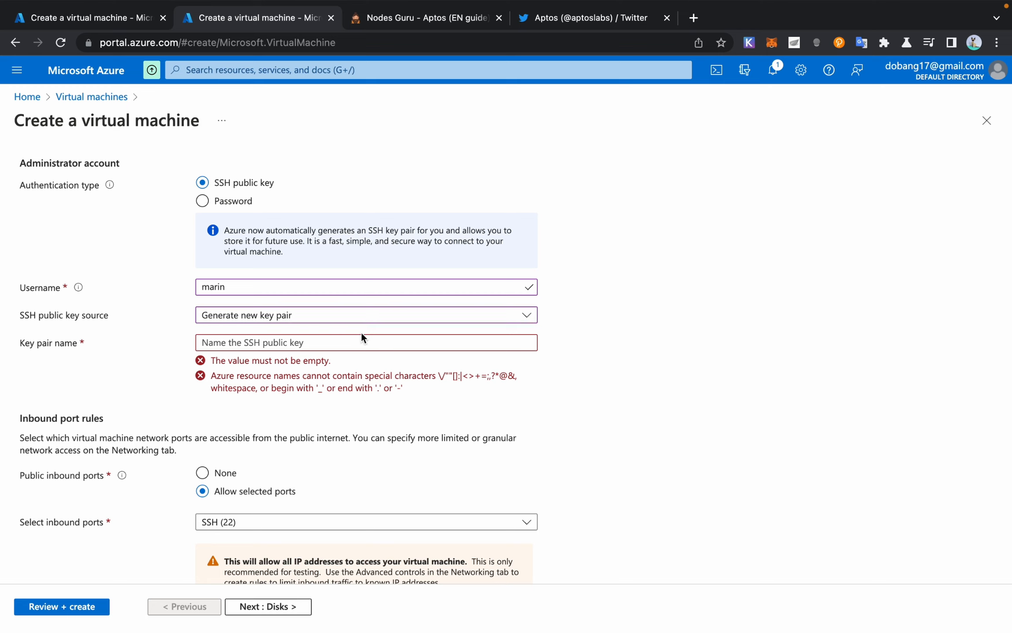
pyautogui.click(351, 341)
pyautogui.write('marin')
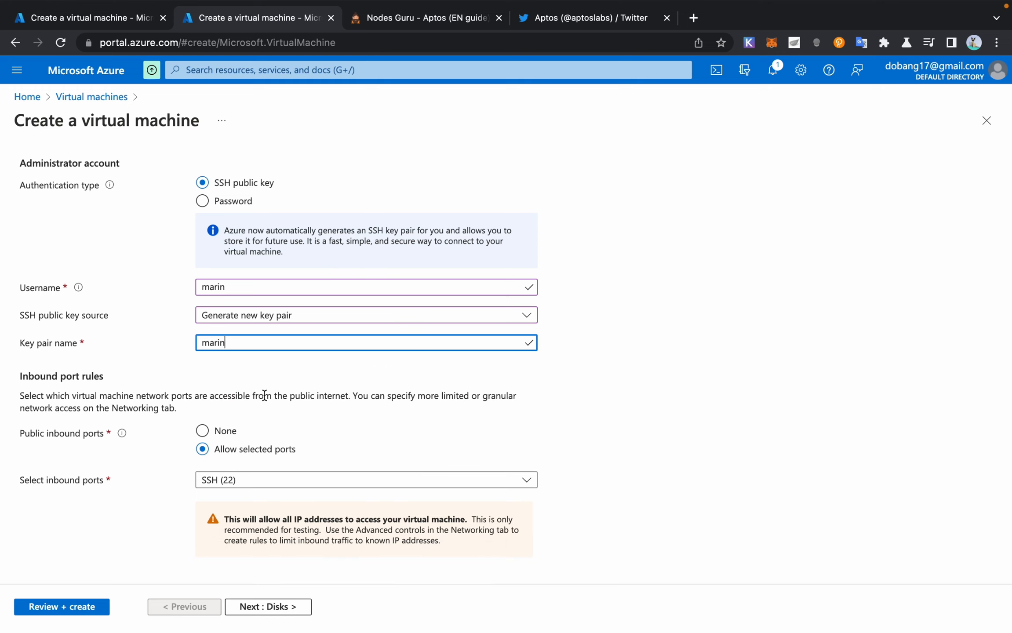
# Step: Allow SSH (22) as the inbound port
pyautogui.scroll(-1, 264, 395)
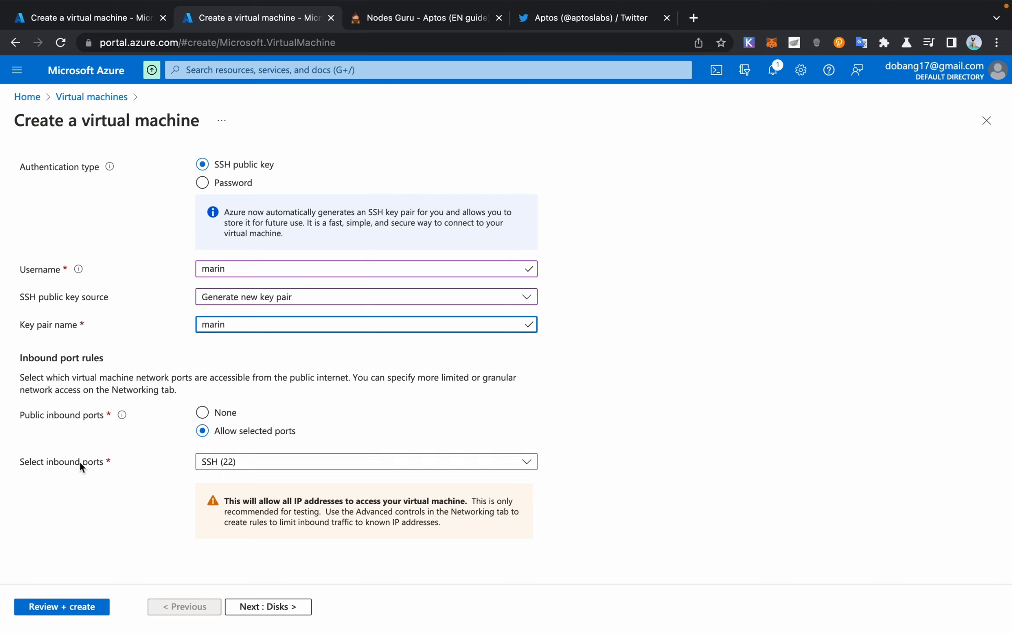
pyautogui.click(243, 464)
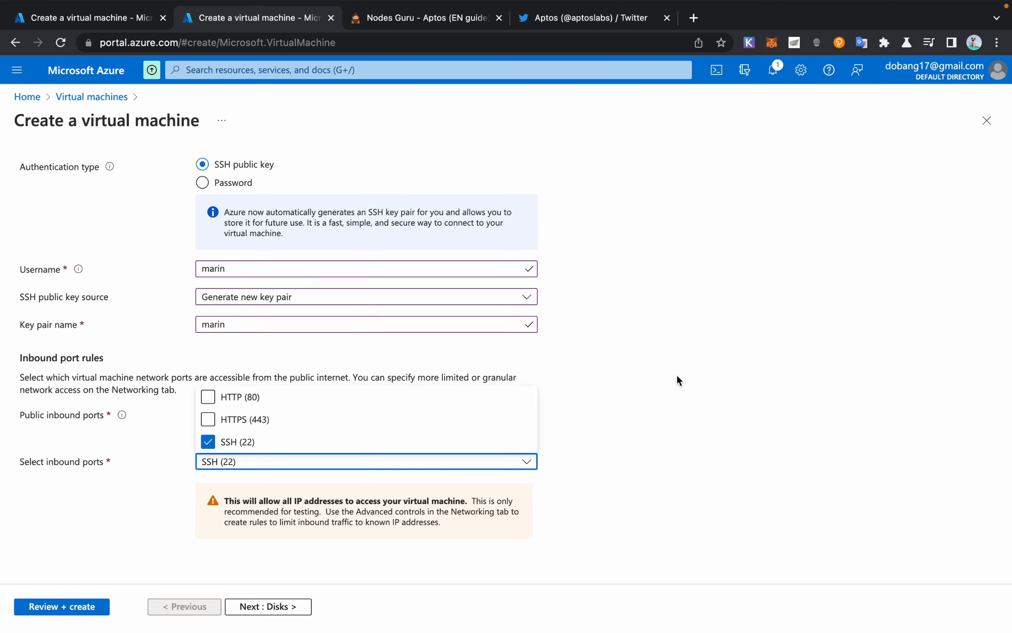
pyautogui.click(739, 492)
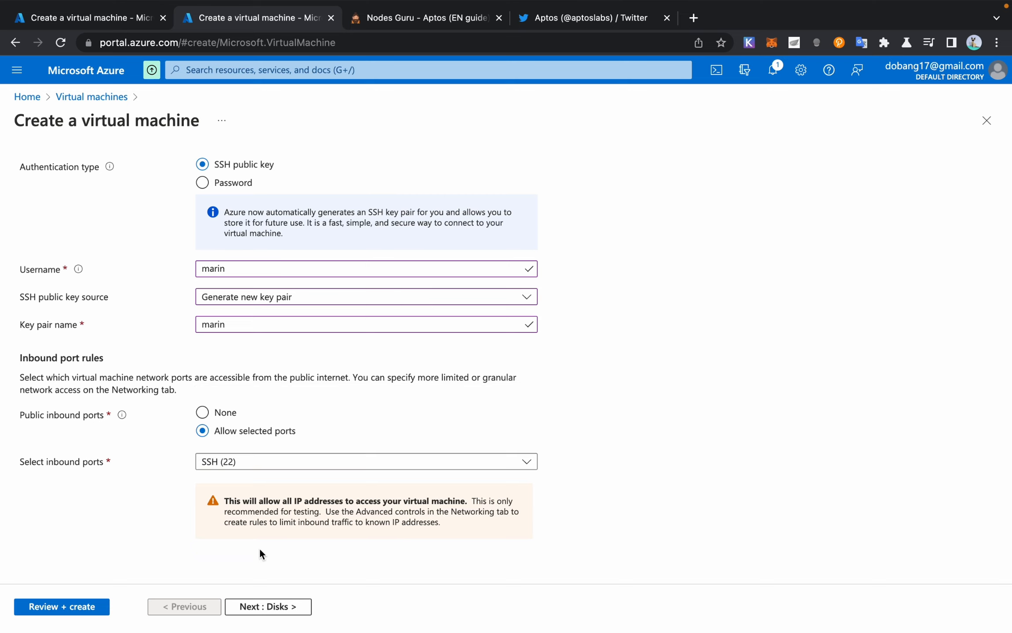
# Step: Move on to Disks, switch to the first creation tab, and run Review + create
pyautogui.click(270, 609)
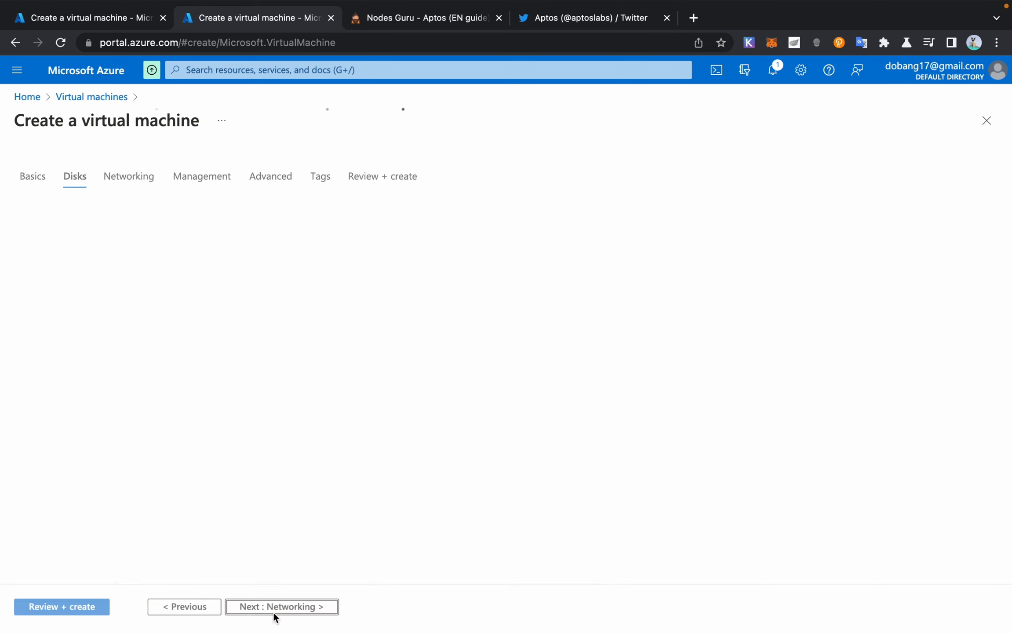
pyautogui.scroll(-2, 155, 427)
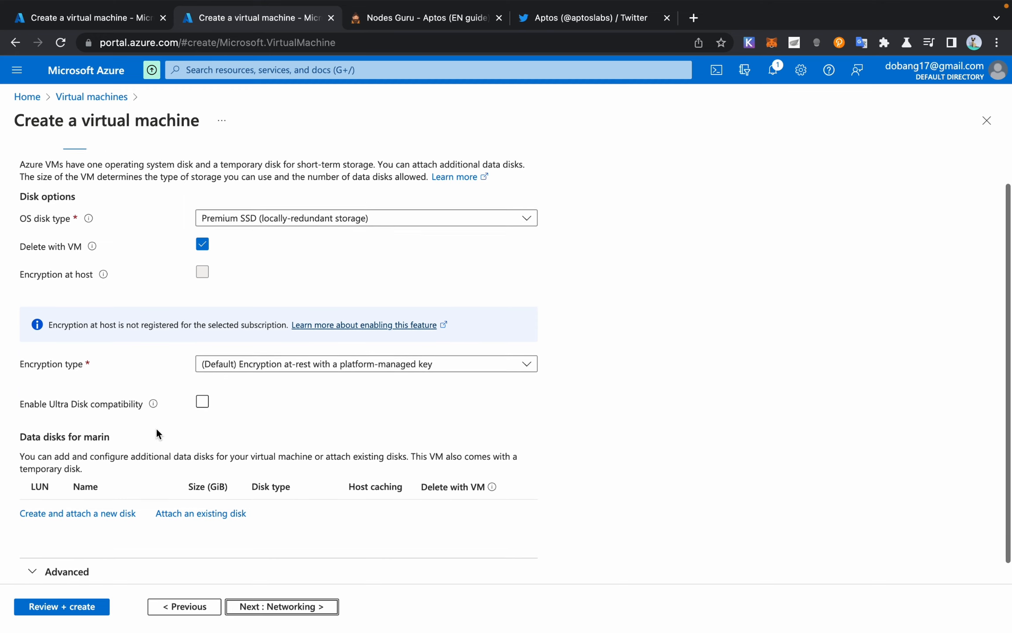
pyautogui.scroll(2, 136, 254)
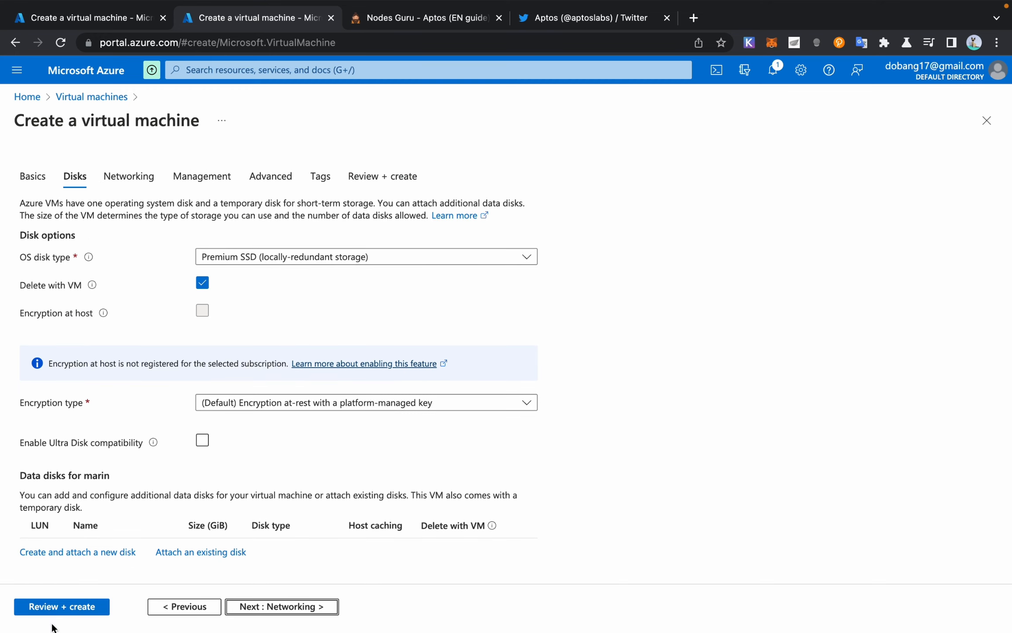
pyautogui.click(93, 18)
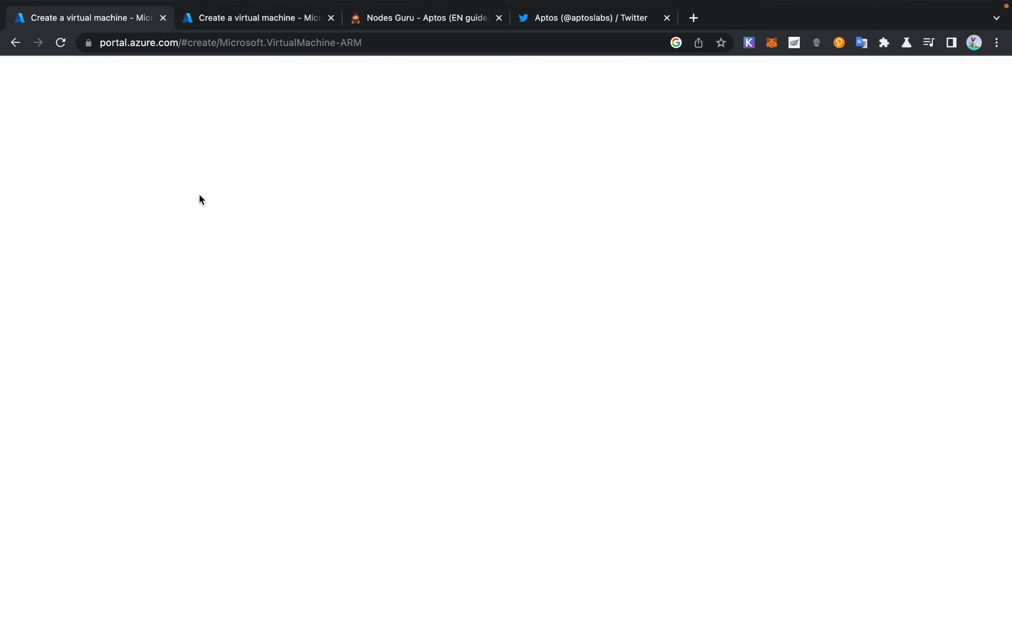
pyautogui.scroll(-5, 256, 311)
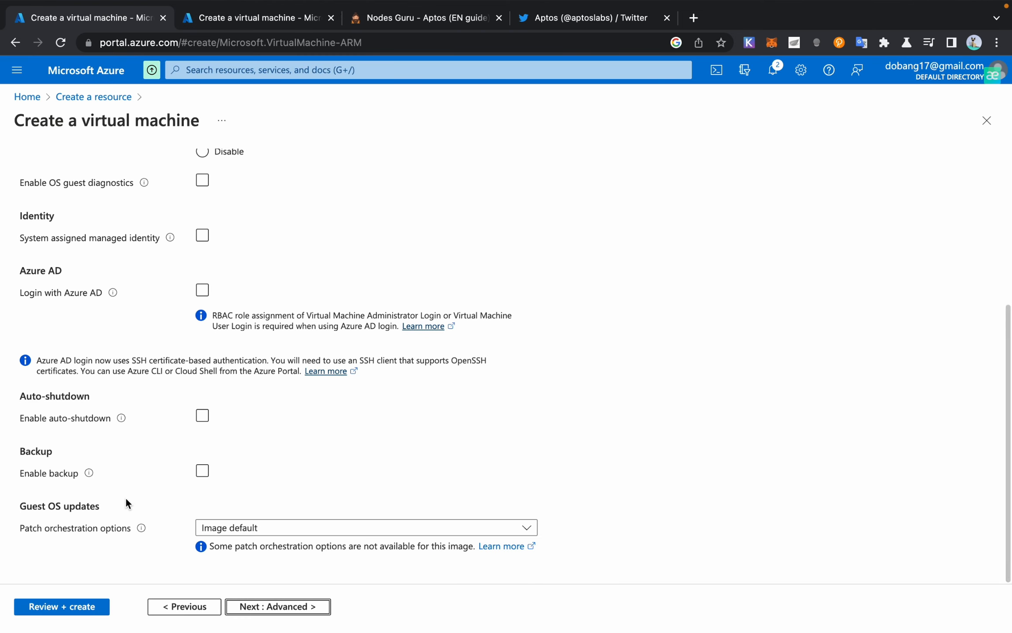
pyautogui.click(77, 615)
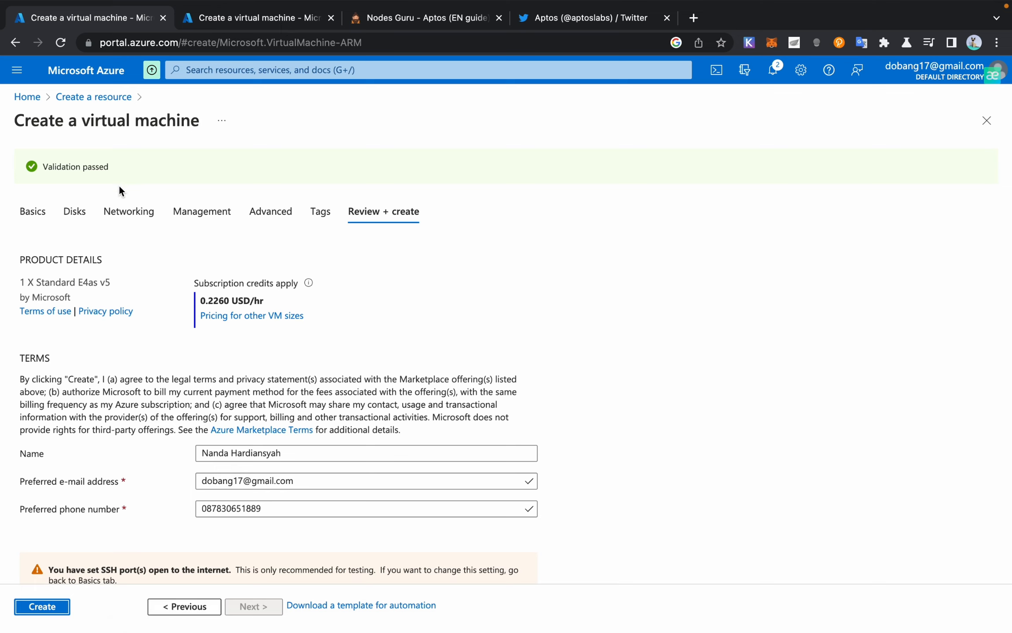
# Step: Create the Ubuntu VM, then close the second 'Create a virtual machine' tab
pyautogui.scroll(-2, 217, 292)
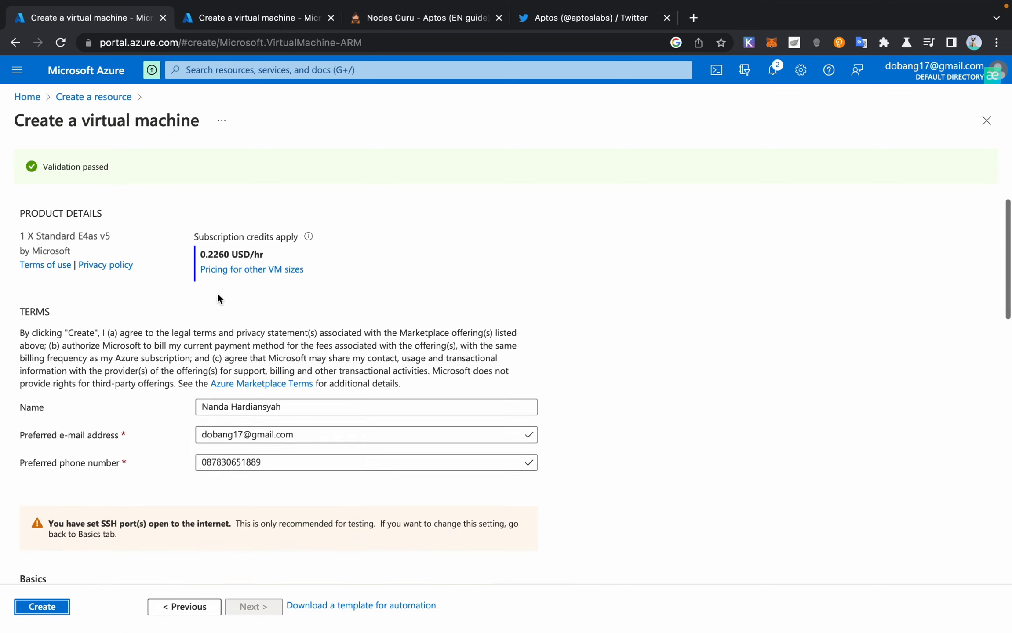
pyautogui.click(55, 611)
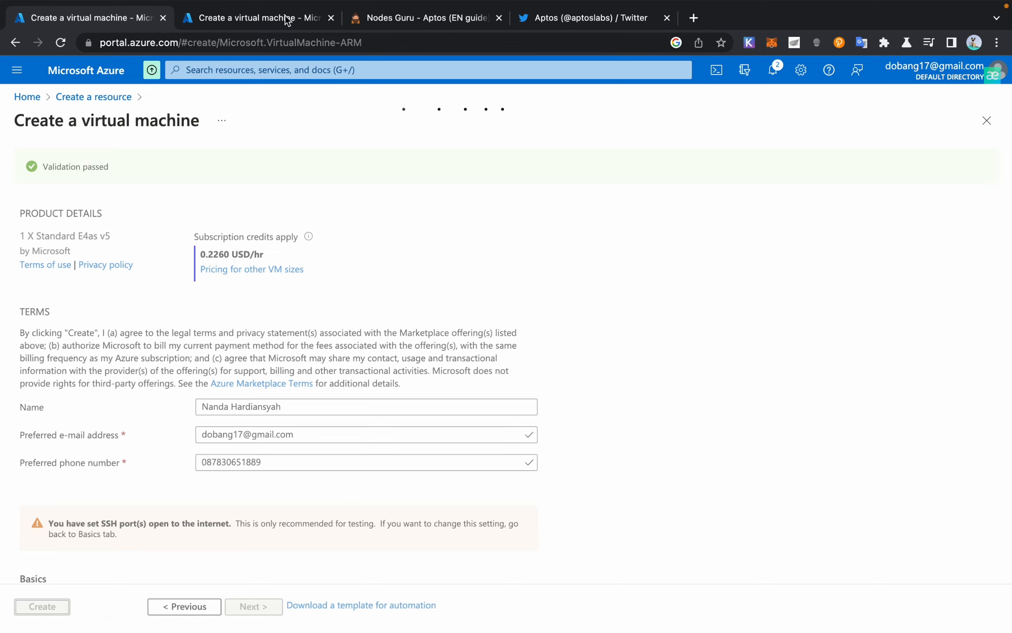
pyautogui.click(332, 19)
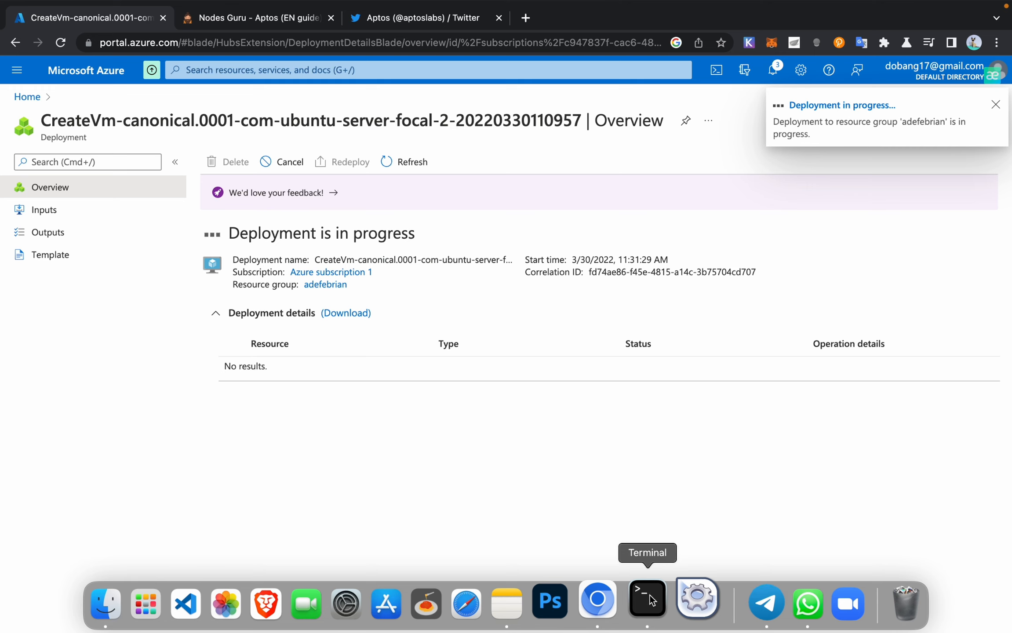
# Step: Quit Terminal from the Dock and relaunch it while the VM deployment finishes
pyautogui.rightClick(650, 595)
pyautogui.click(655, 544)
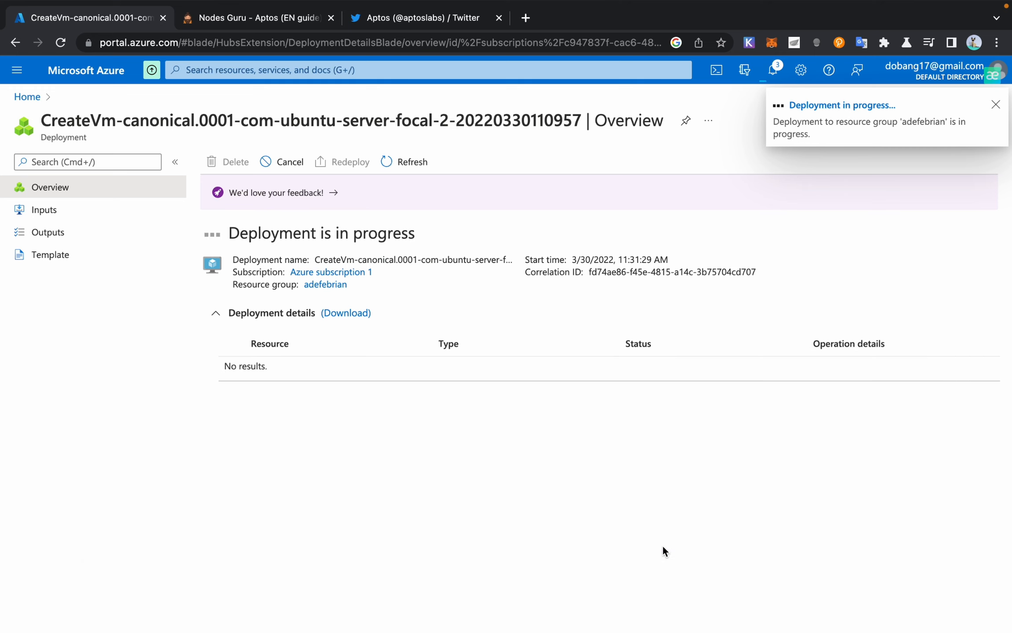
pyautogui.rightClick(646, 605)
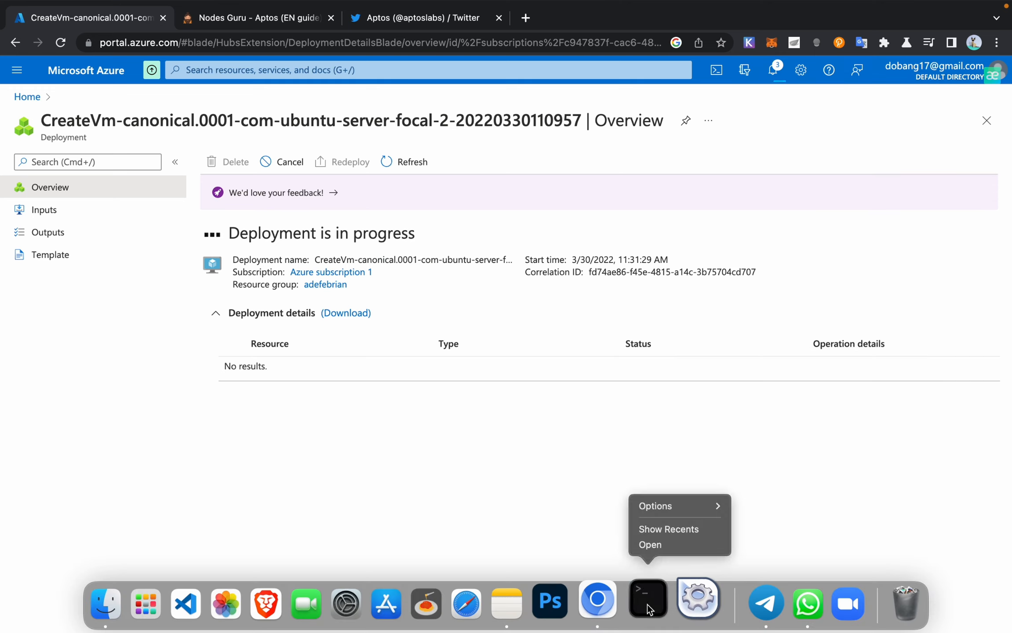
pyautogui.click(661, 544)
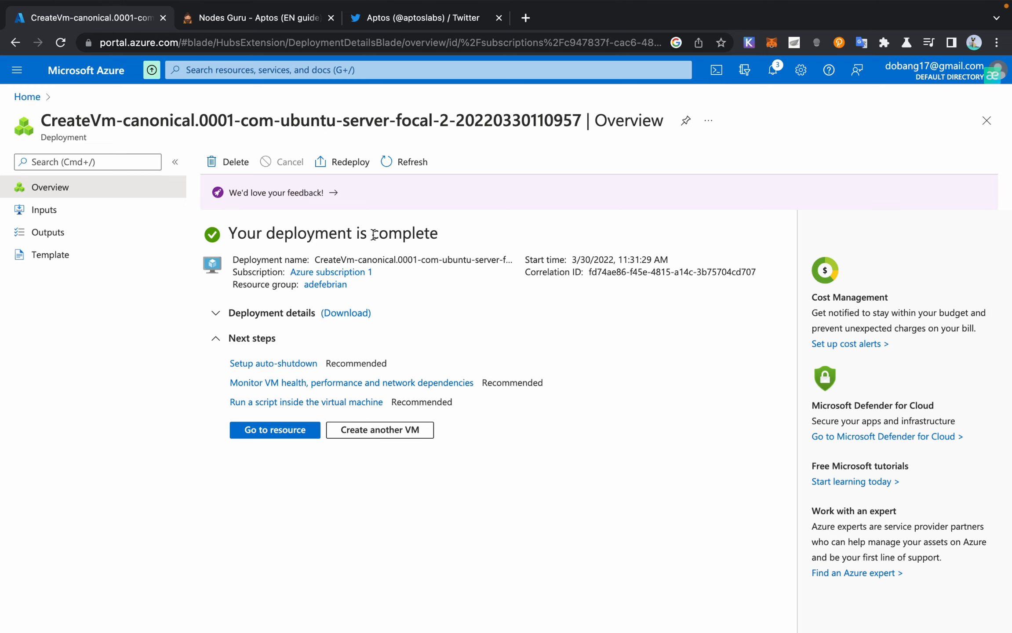
# Step: Open the adefebrian VM's overview from Recent resources after finding the old aptos VM gone
pyautogui.click(283, 430)
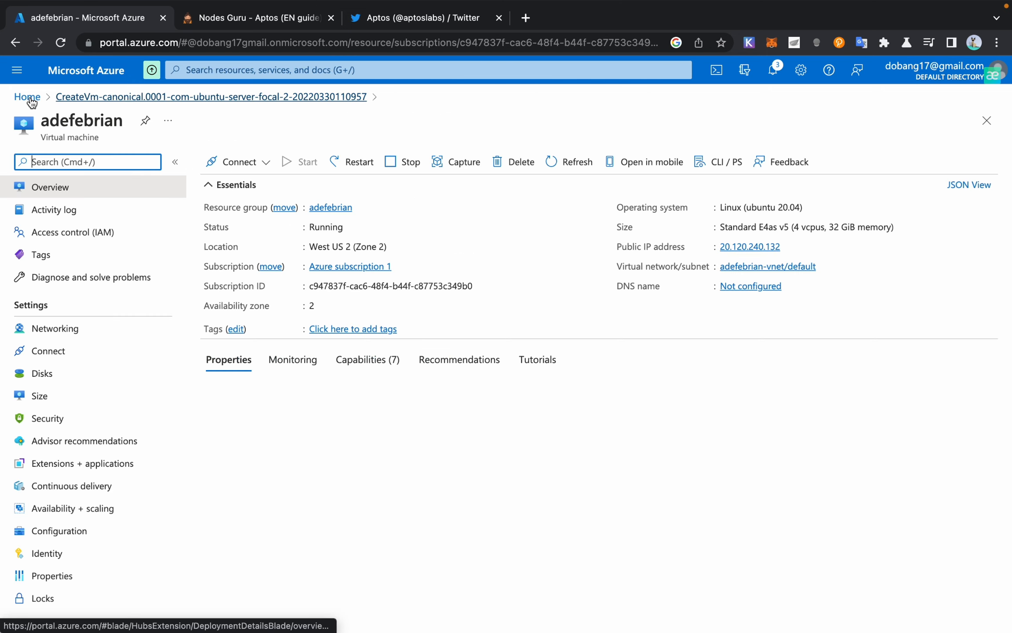
pyautogui.click(170, 100)
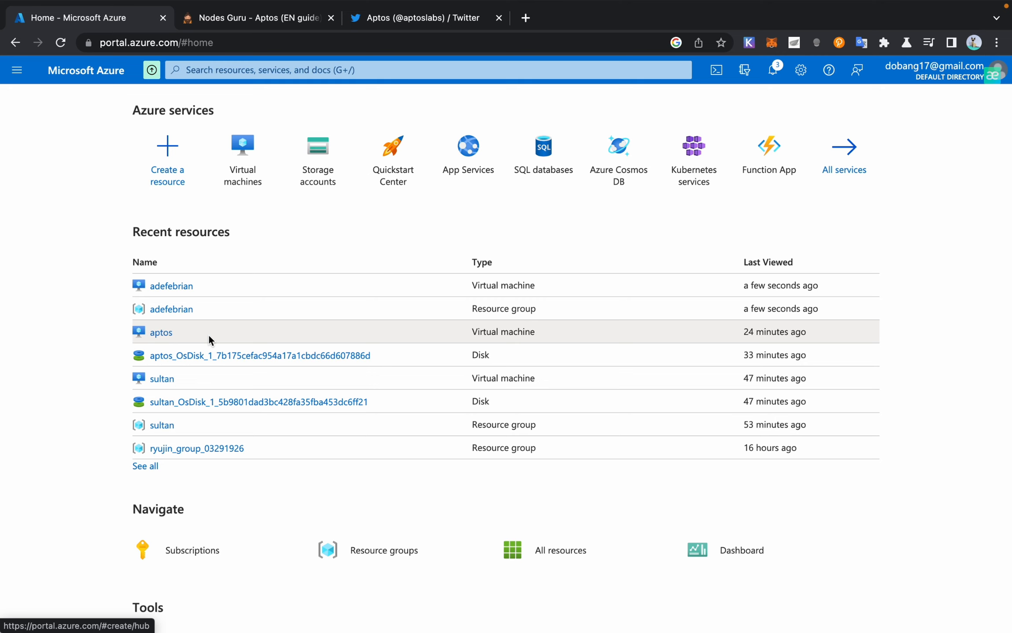
pyautogui.click(163, 288)
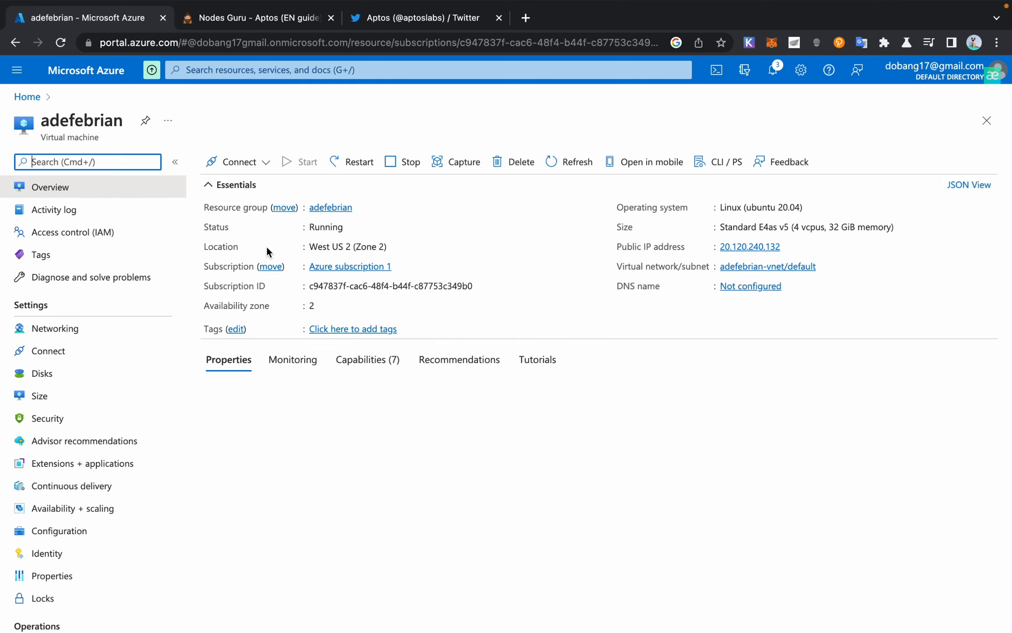
pyautogui.click(15, 42)
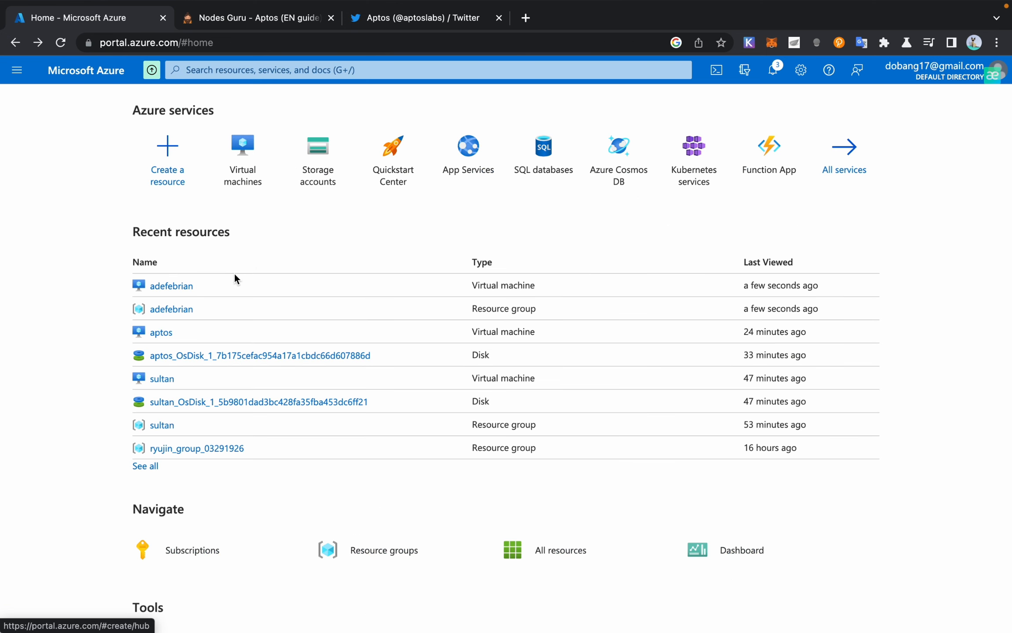
pyautogui.click(163, 332)
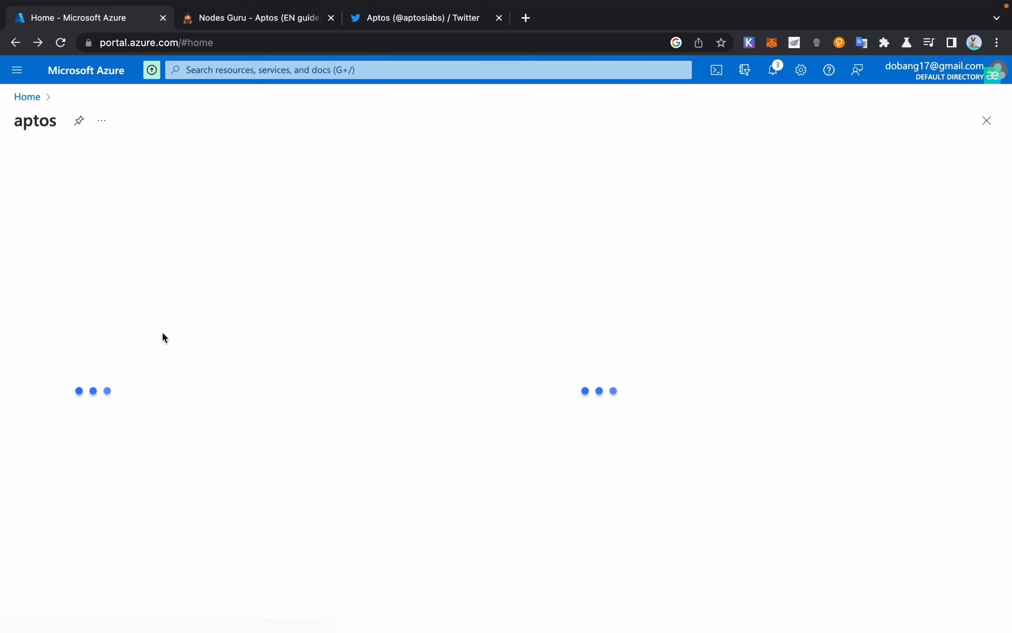
pyautogui.click(15, 67)
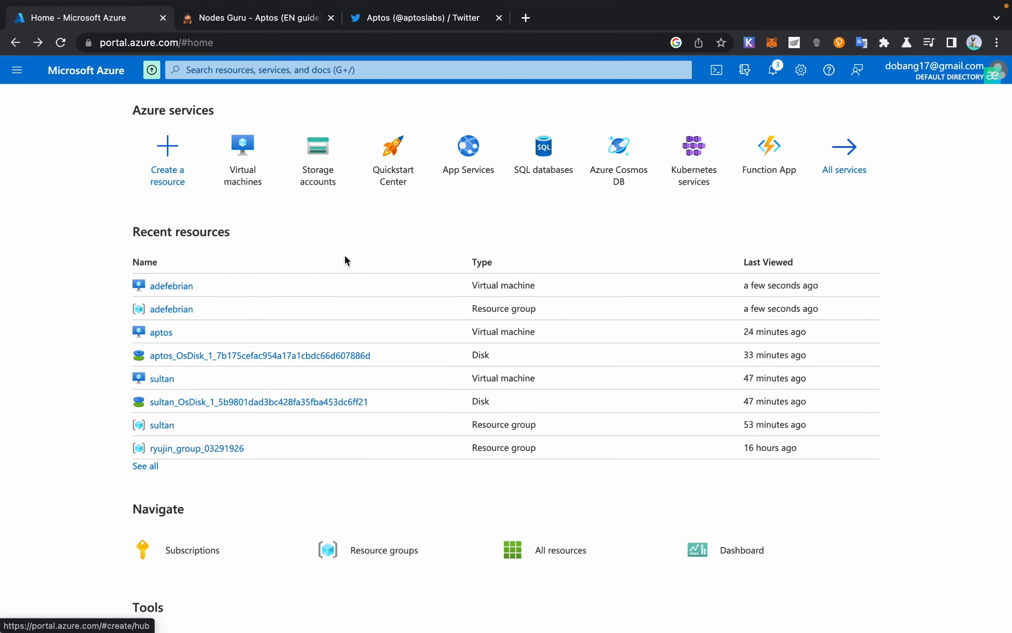
pyautogui.click(171, 287)
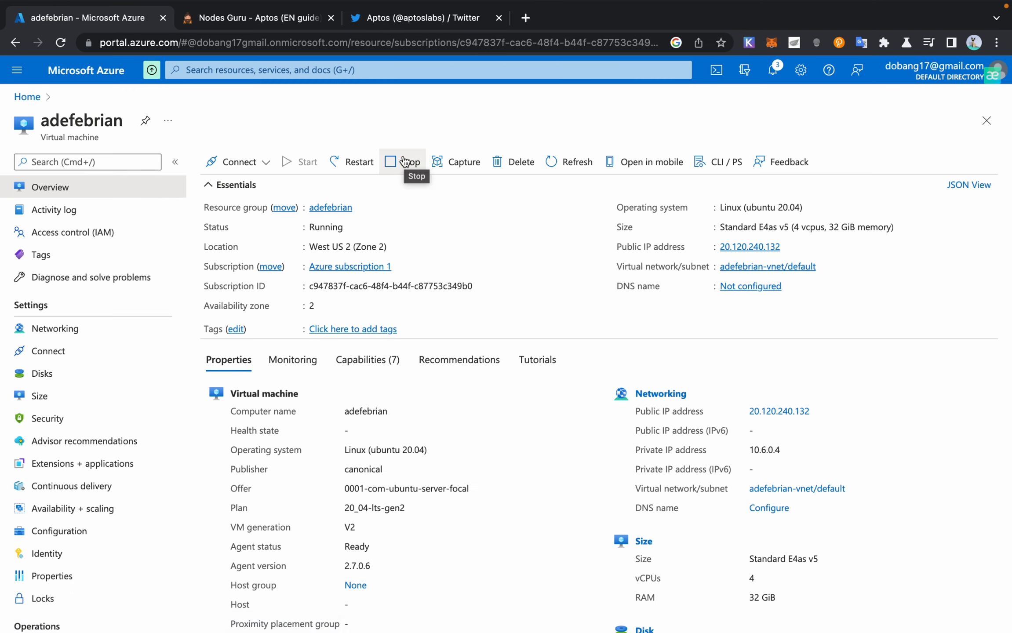
# Step: Stop the adefebrian VM, check its progress in Notifications, and view its Disks page
pyautogui.click(404, 161)
pyautogui.click(242, 236)
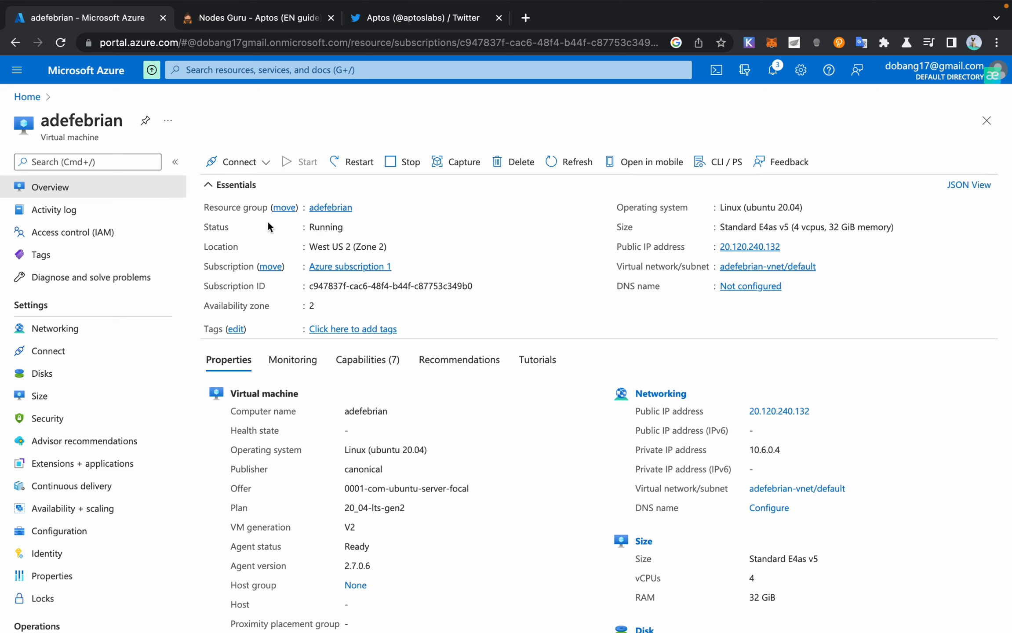
pyautogui.click(773, 70)
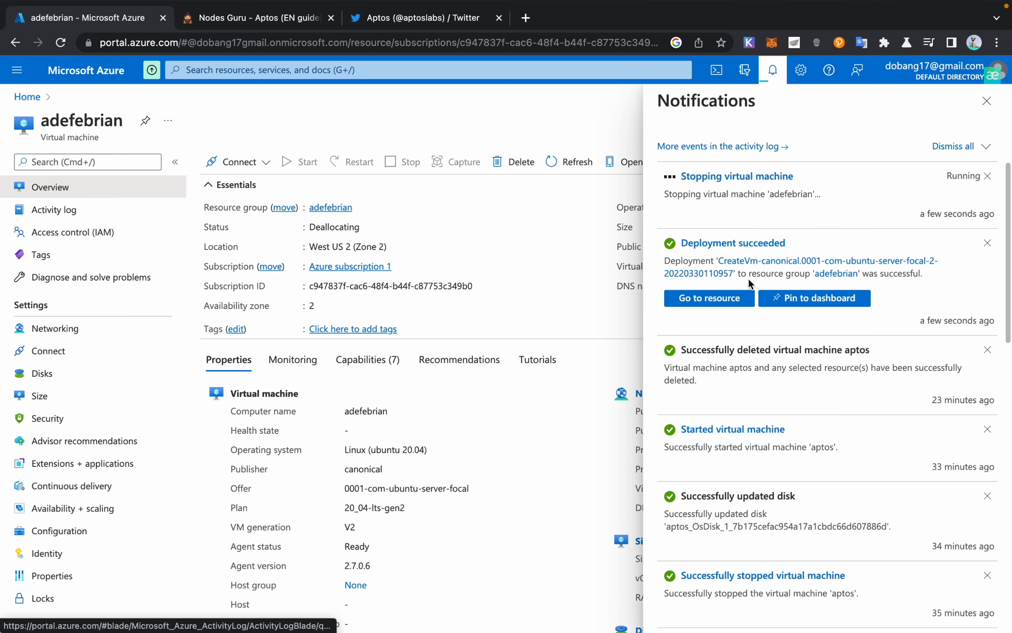
pyautogui.scroll(-6, 445, 277)
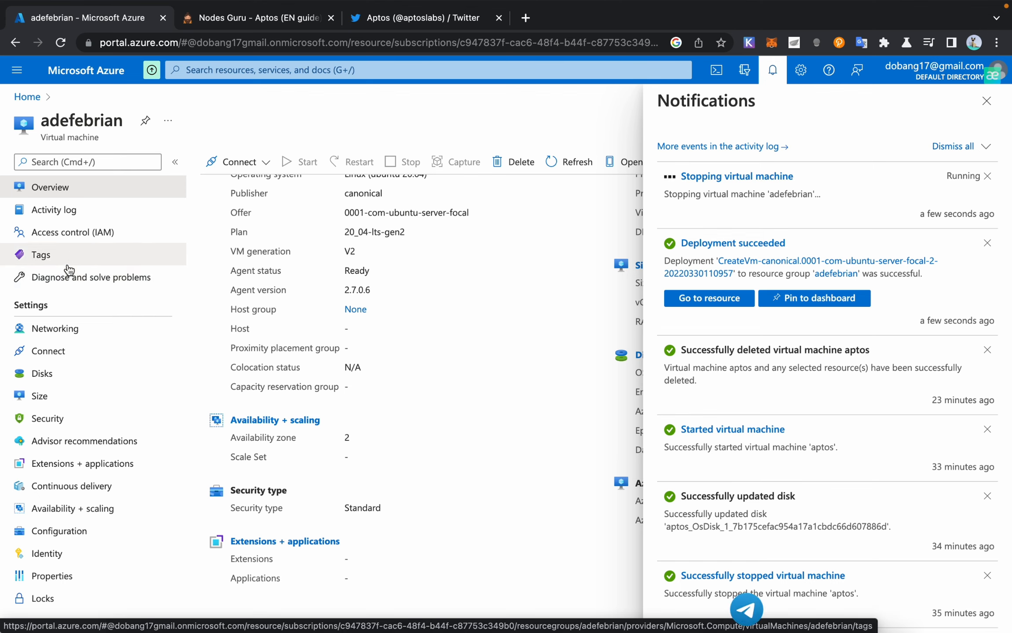
pyautogui.click(57, 383)
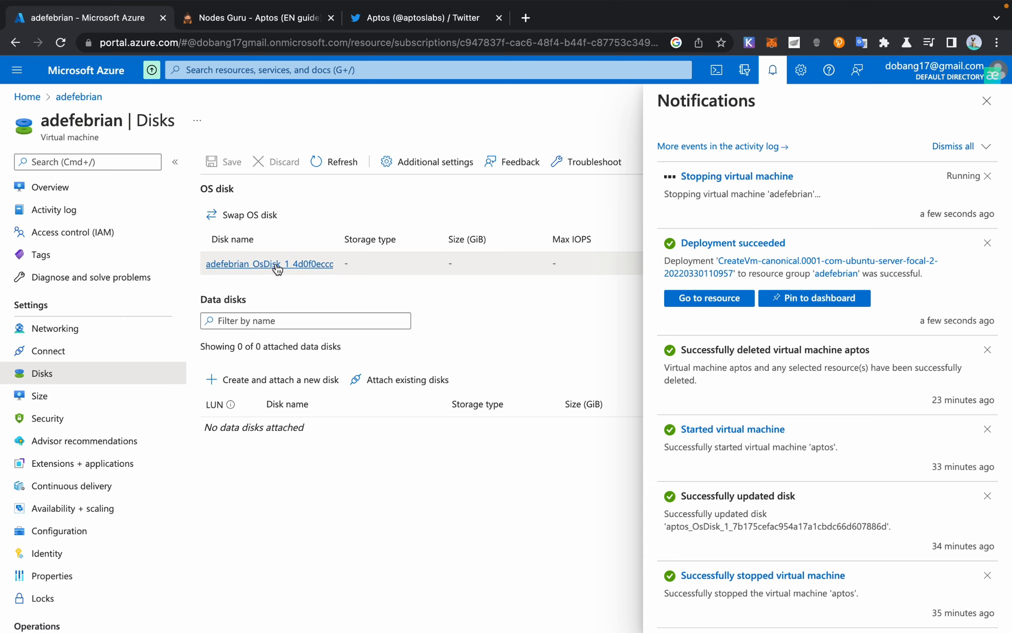
# Step: Open the 30 GiB Premium SSD OS disk, confirm the VM stopped, and go to Size + performance
pyautogui.click(261, 267)
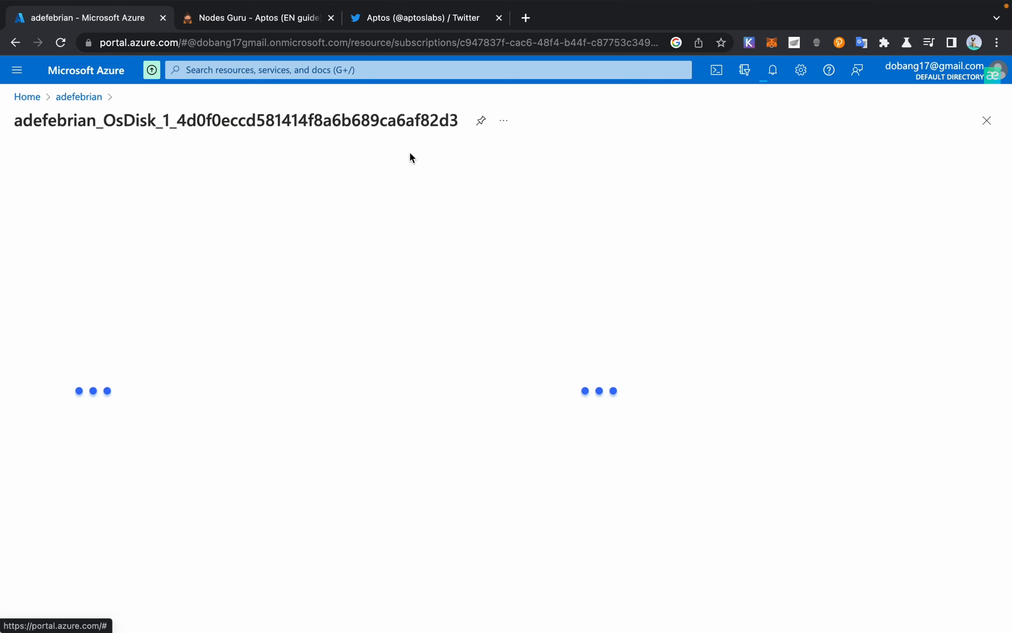
pyautogui.click(772, 70)
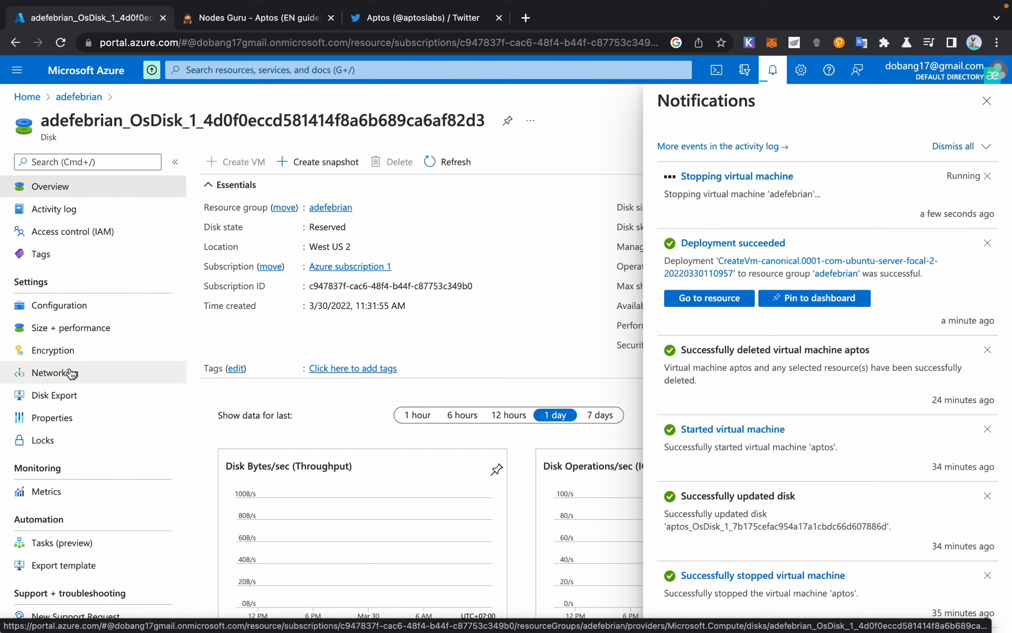
pyautogui.scroll(1, 71, 374)
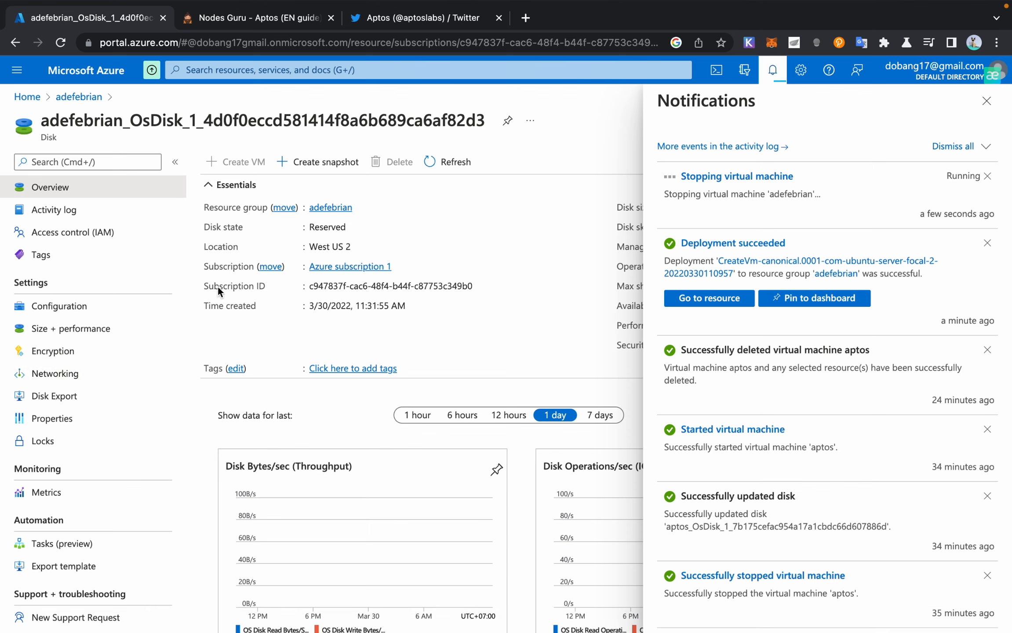
pyautogui.click(986, 100)
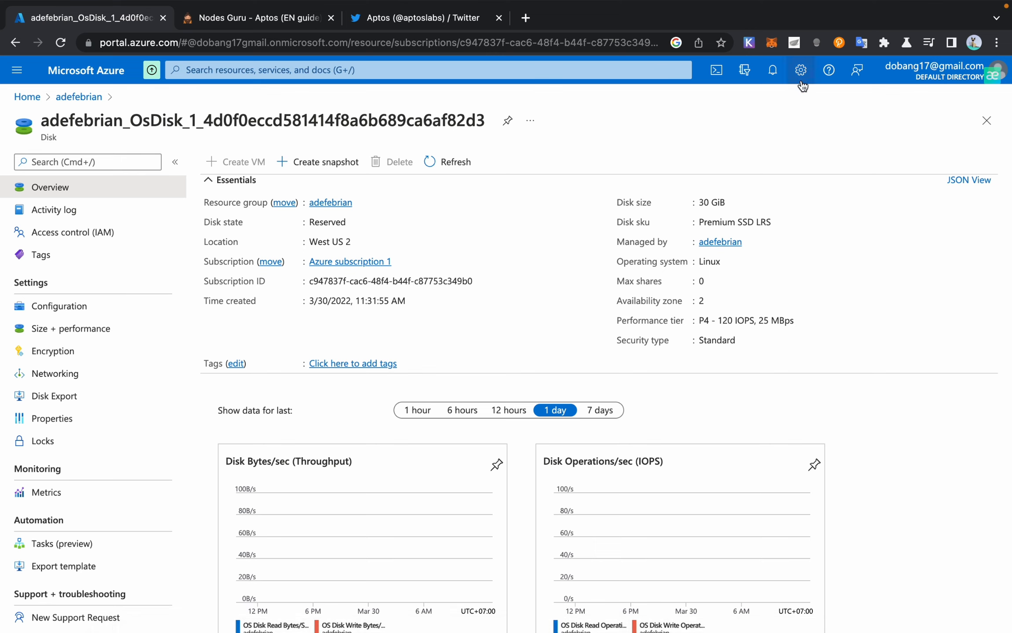
pyautogui.click(772, 71)
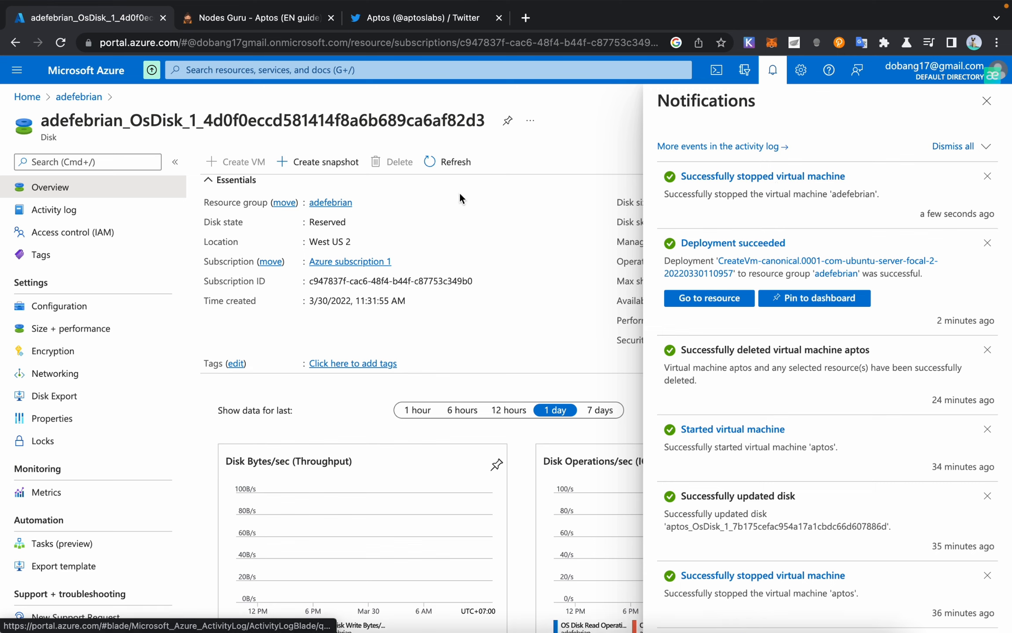
pyautogui.click(78, 333)
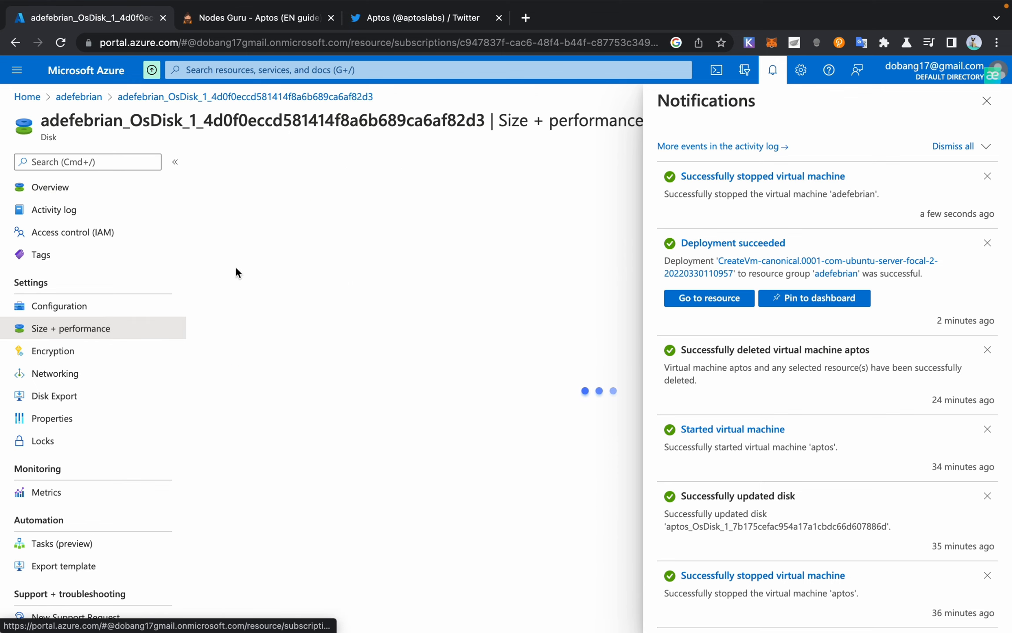
# Step: Choose the 1024 GiB P30 disk size
pyautogui.click(987, 100)
pyautogui.scroll(-1, 260, 404)
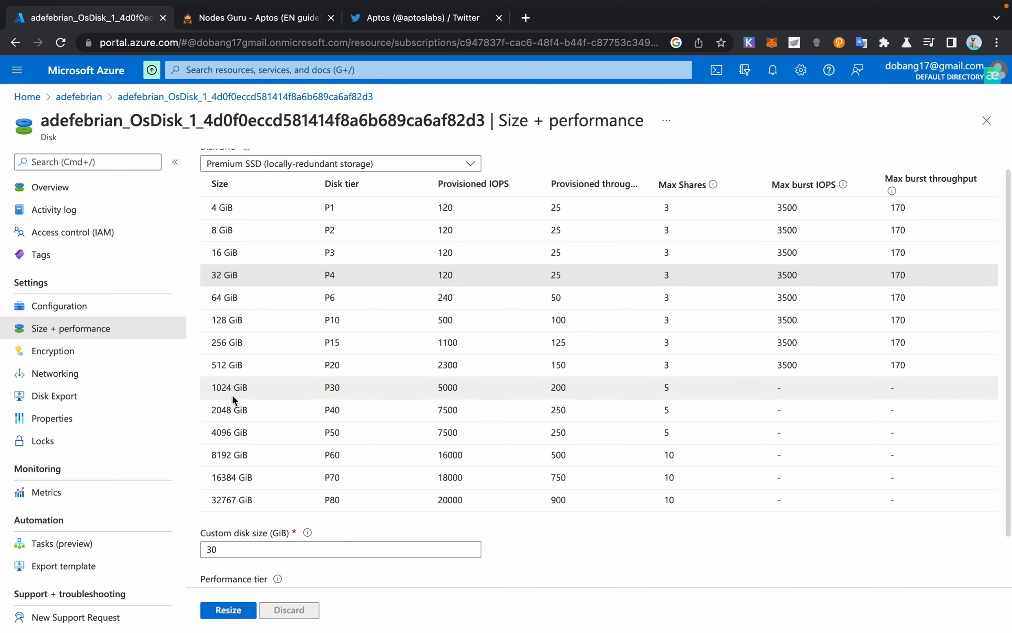
pyautogui.click(238, 388)
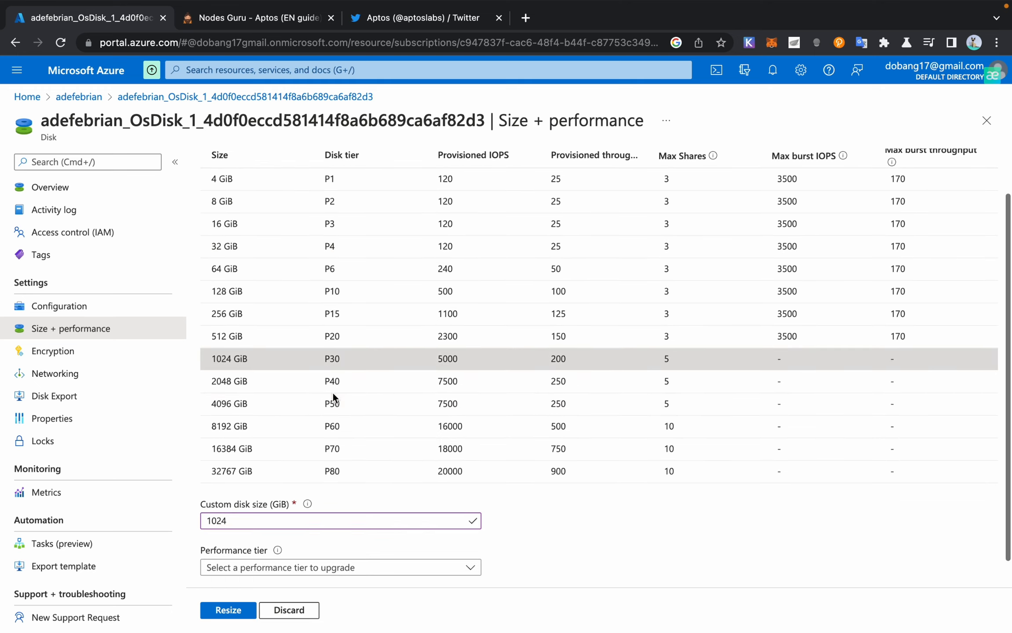
pyautogui.scroll(-2, 243, 347)
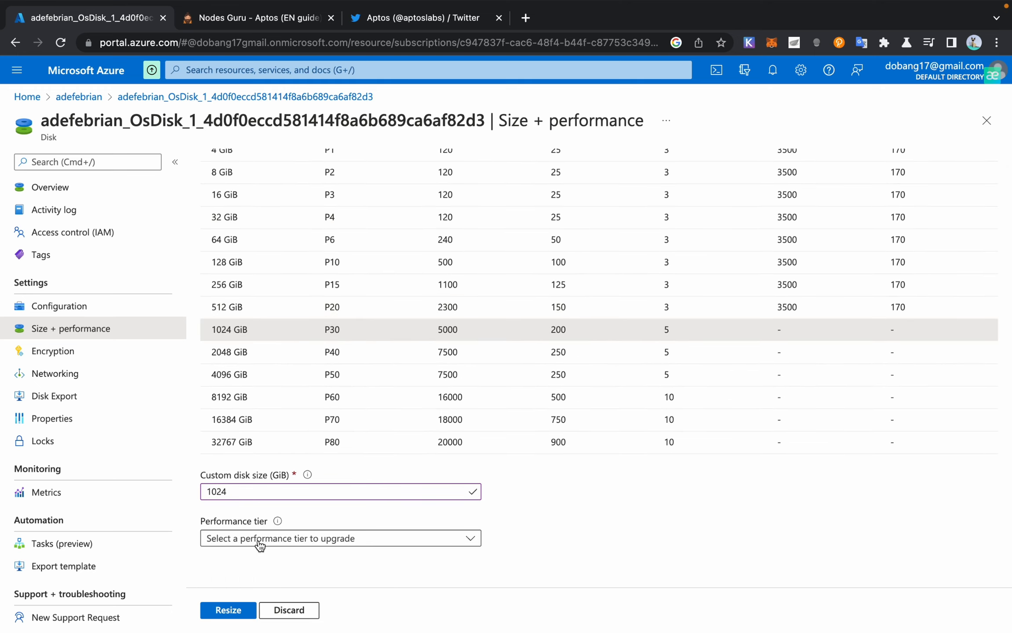
# Step: Keep the P30 performance tier, apply the resize, and return to the disk overview
pyautogui.click(260, 540)
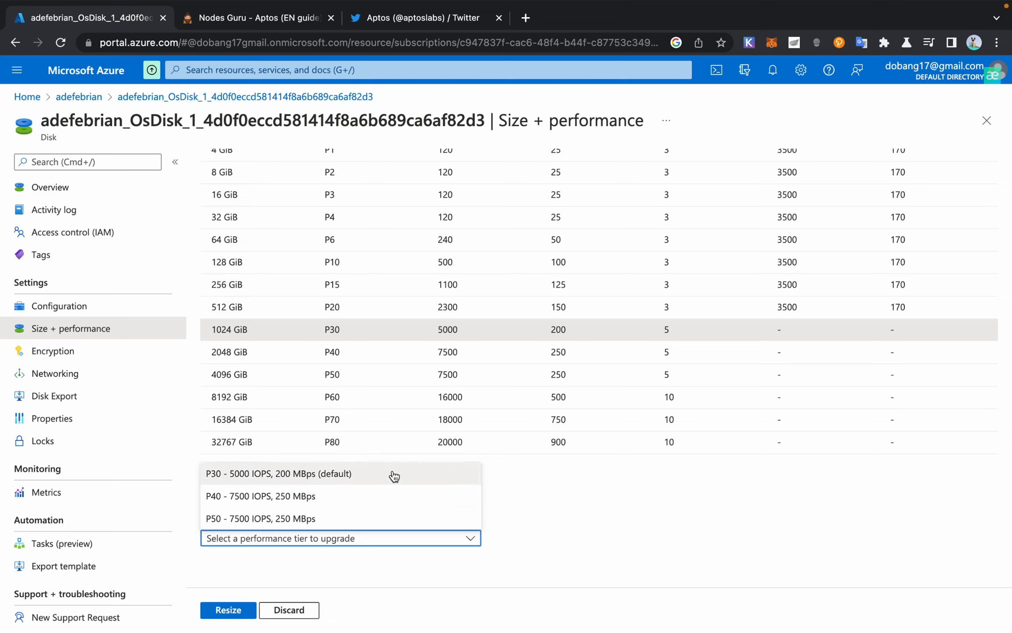
pyautogui.click(294, 476)
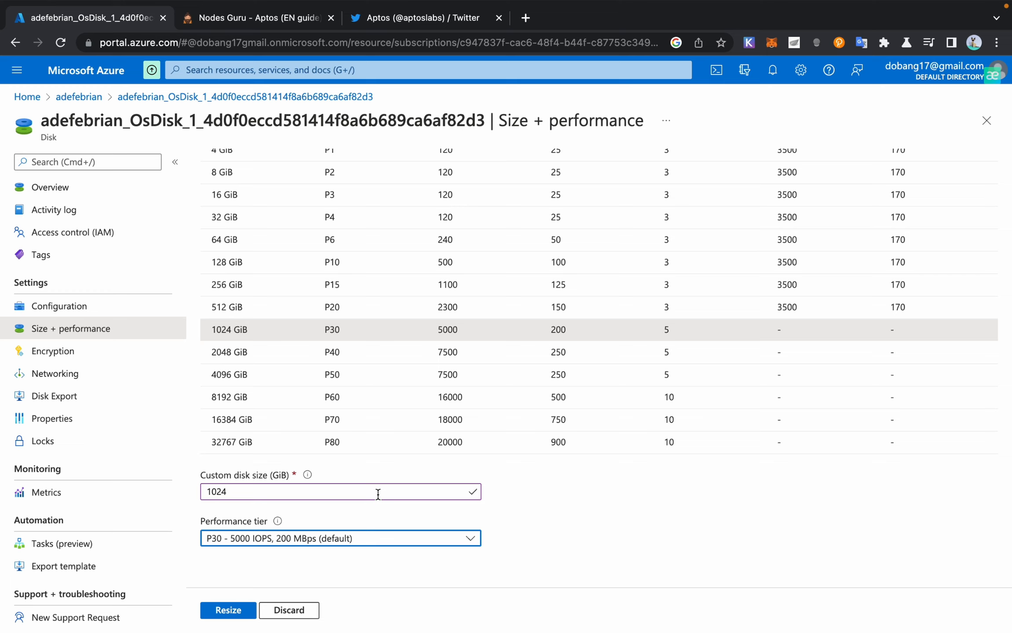
pyautogui.click(306, 543)
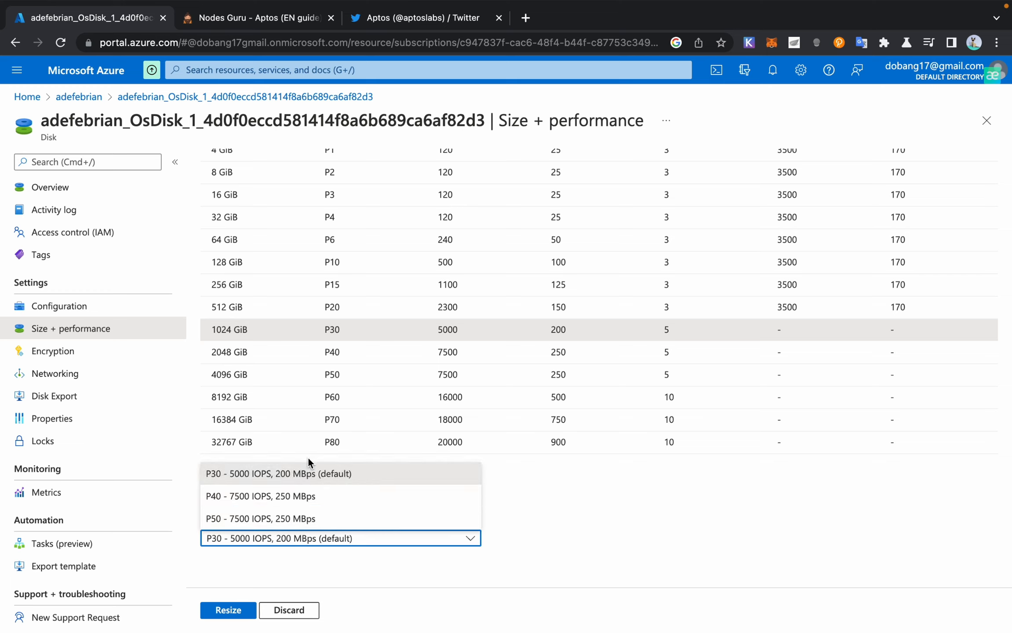
pyautogui.click(587, 535)
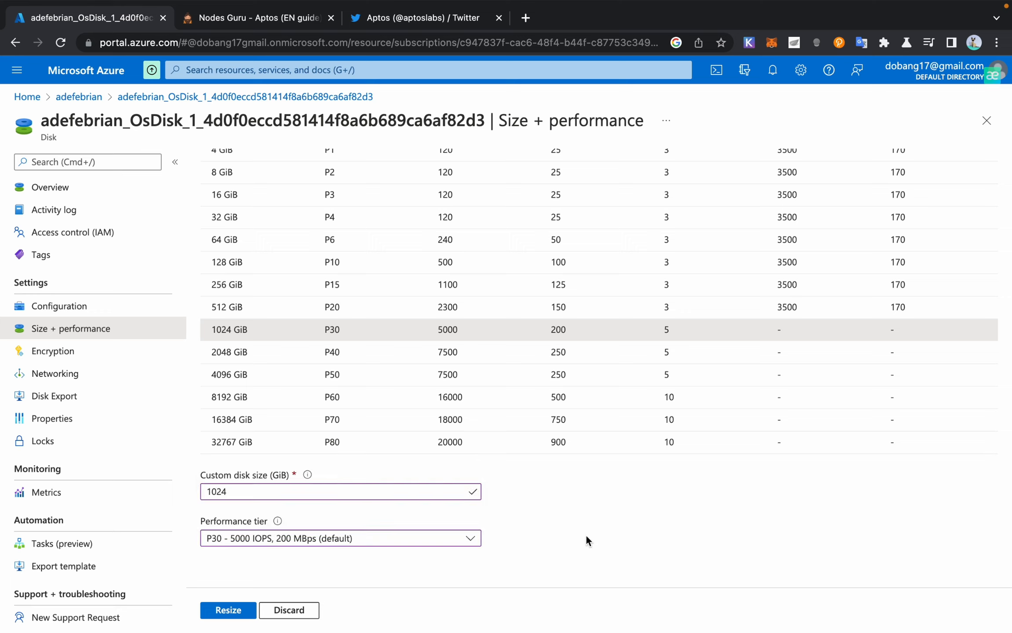
pyautogui.click(277, 538)
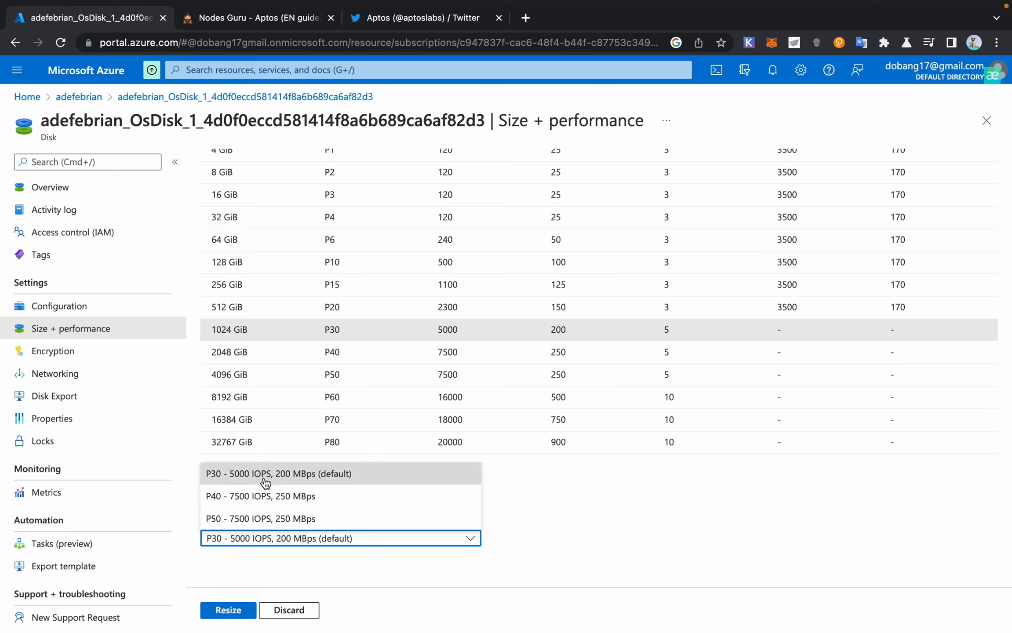
pyautogui.click(584, 499)
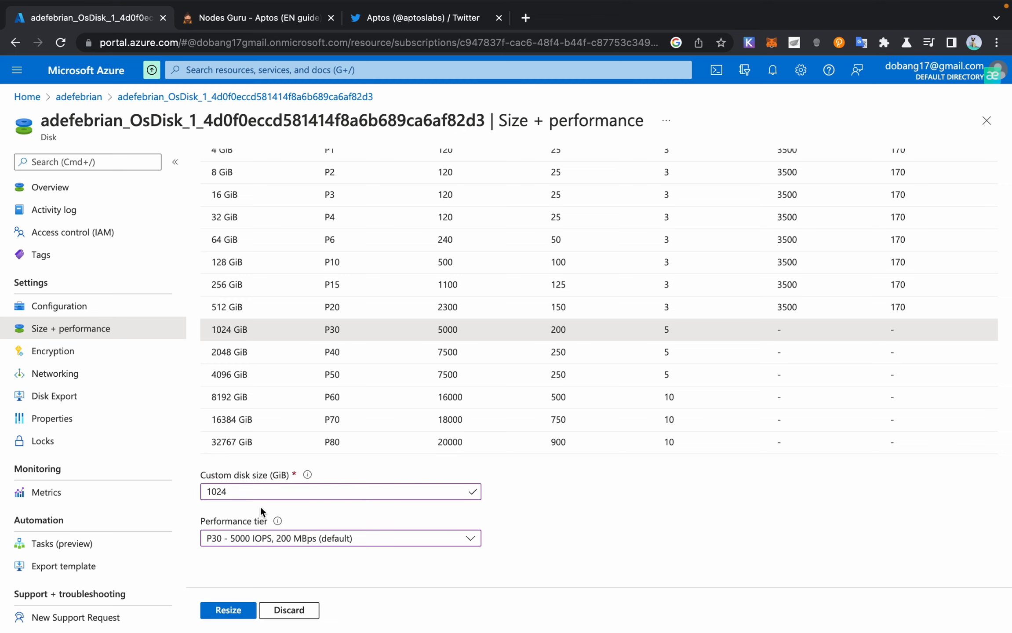
pyautogui.click(259, 545)
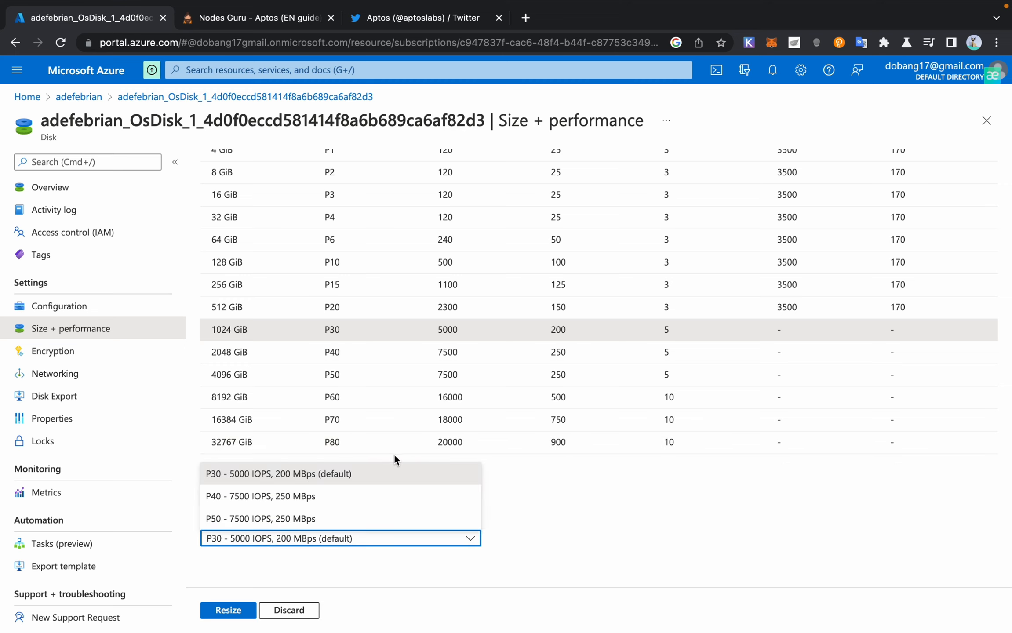
pyautogui.click(572, 542)
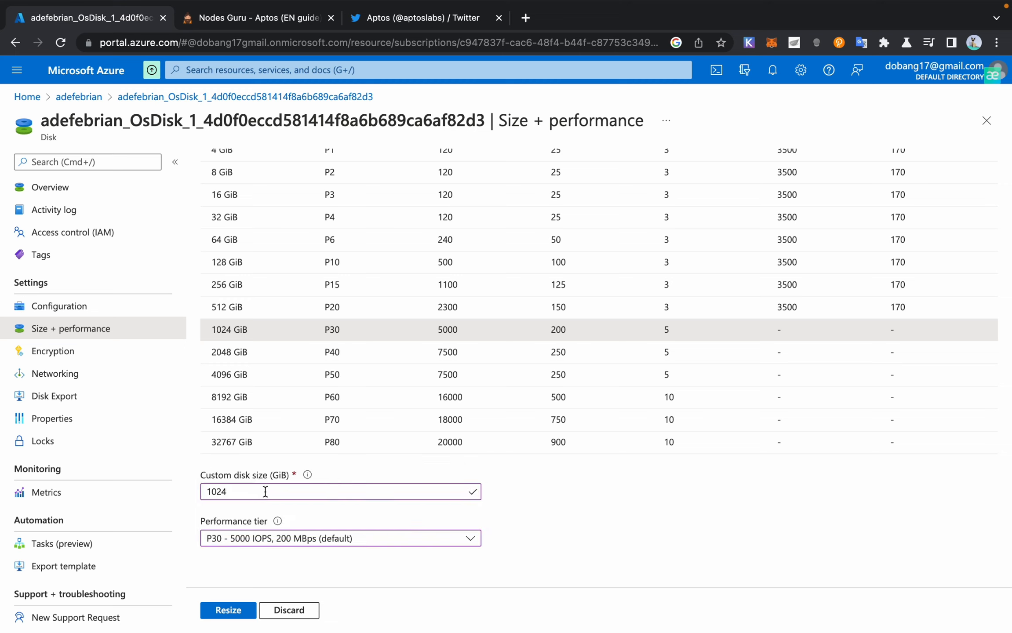
pyautogui.click(231, 616)
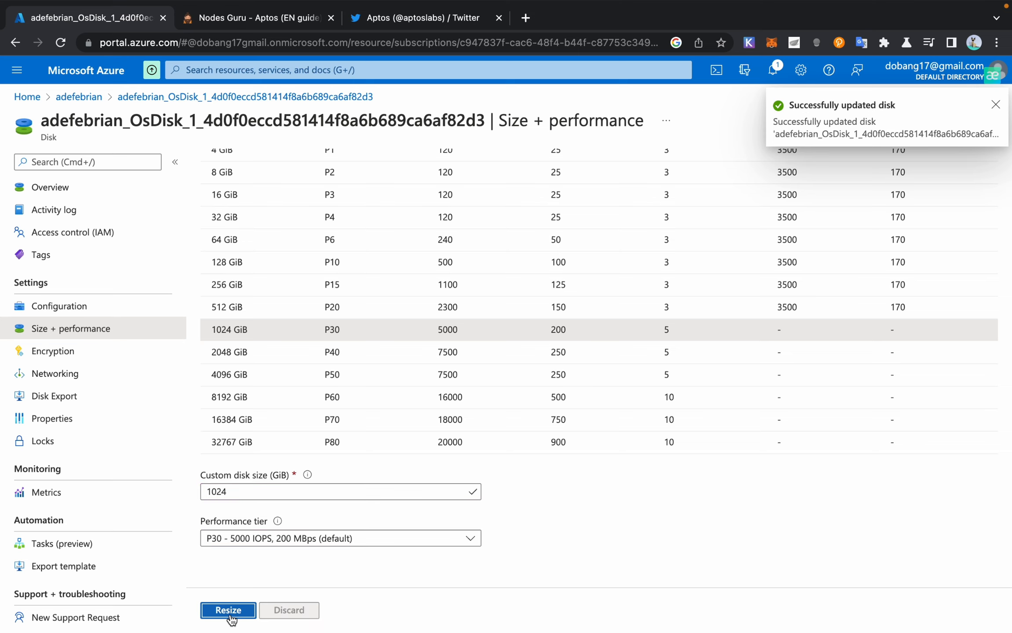
pyautogui.click(38, 186)
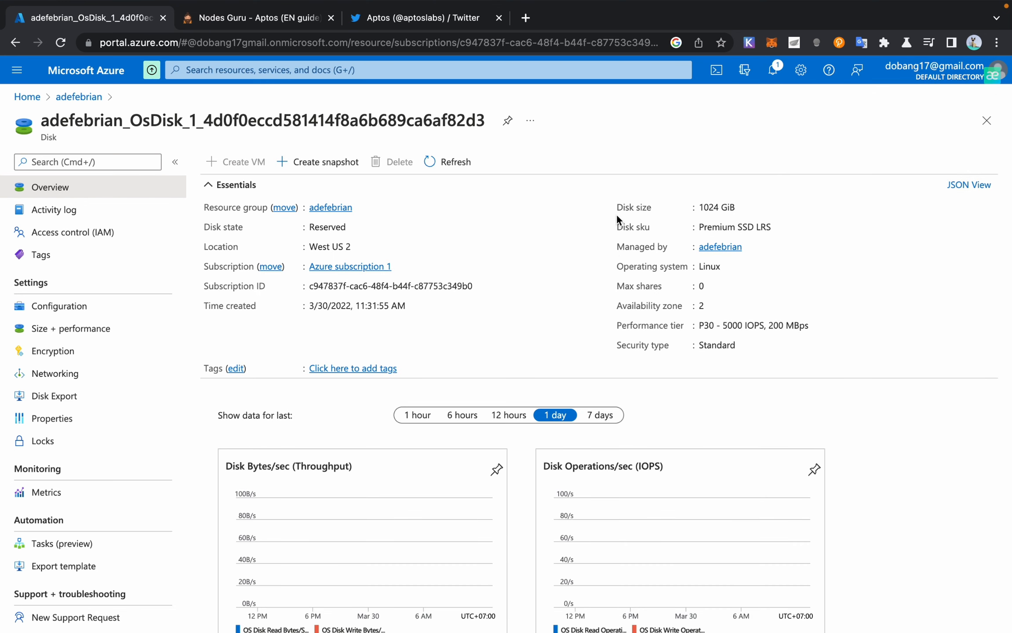
# Step: Copy the 1024 GiB disk size, then reopen the adefebrian VM from Recent resources
pyautogui.moveTo(703, 208); pyautogui.dragTo(763, 213)
pyautogui.click(742, 209)
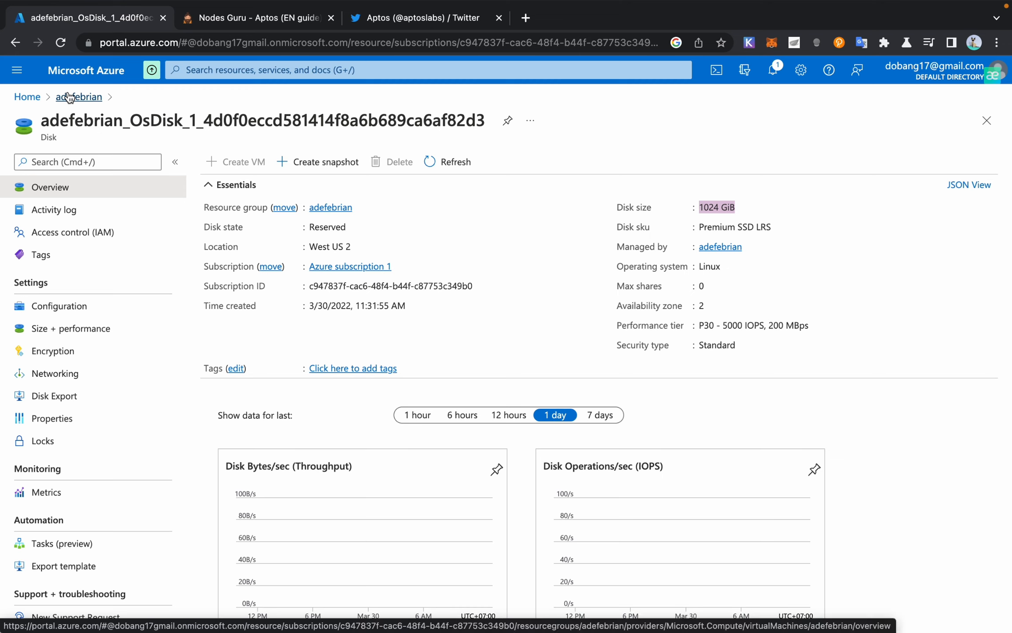
pyautogui.click(28, 97)
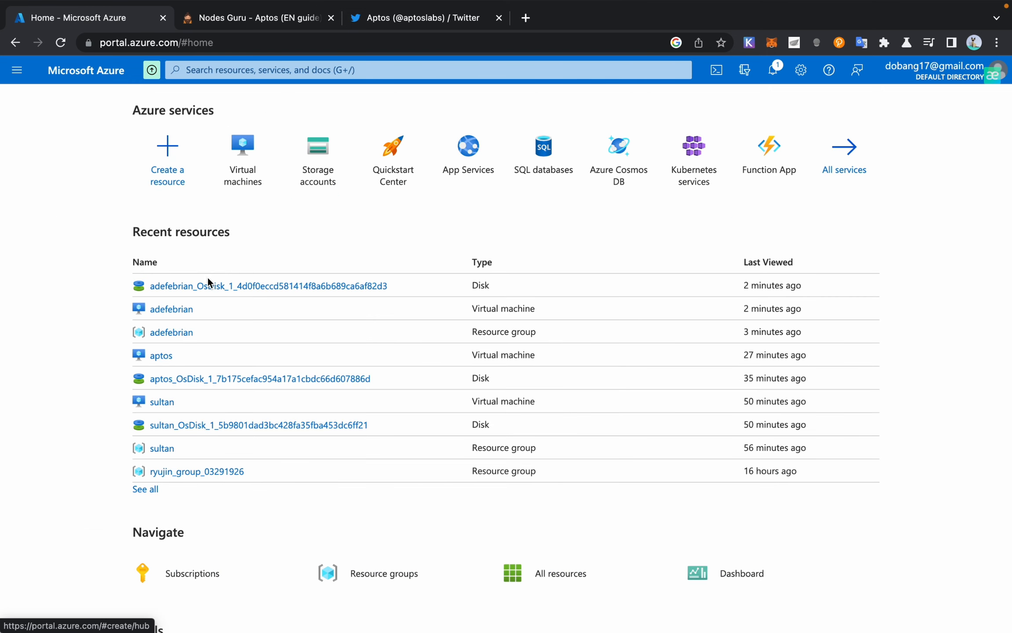
pyautogui.click(161, 310)
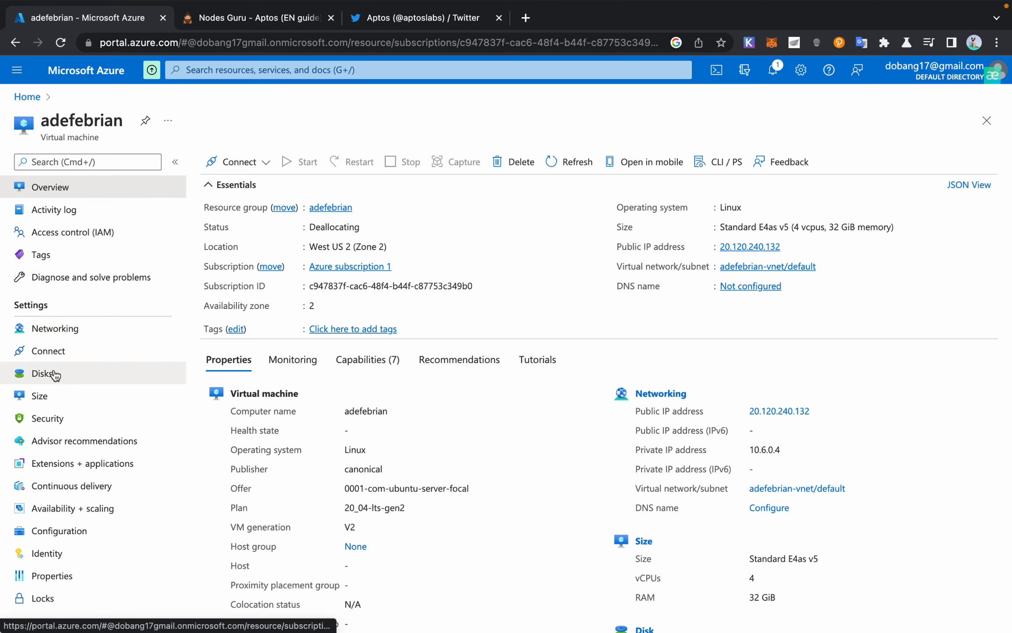
# Step: Start the deallocated VM and wait until it shows Running at 20.120.240.132
pyautogui.click(54, 374)
pyautogui.click(66, 189)
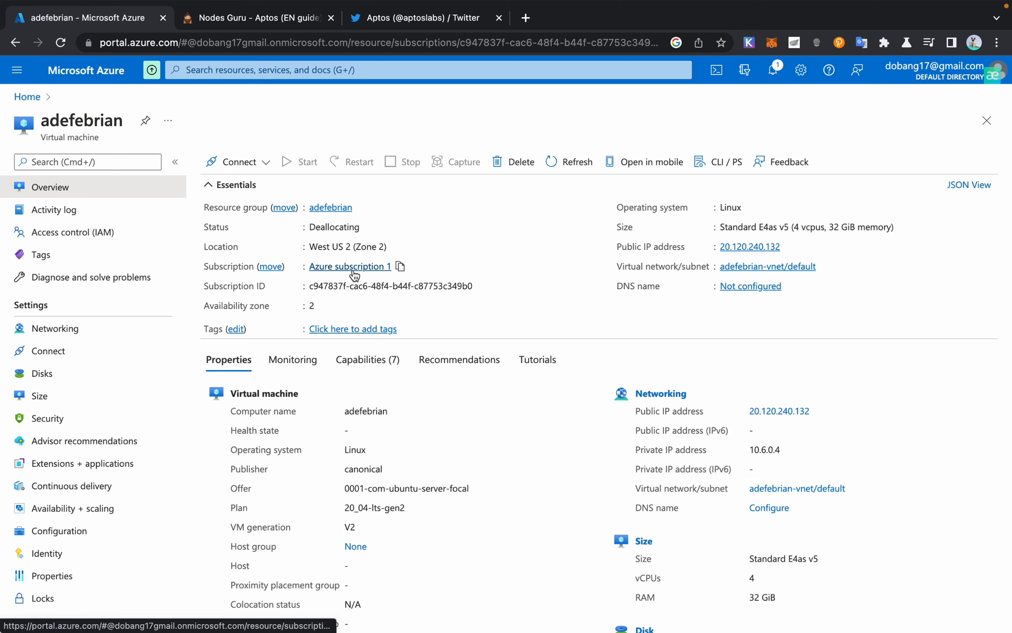
pyautogui.click(574, 162)
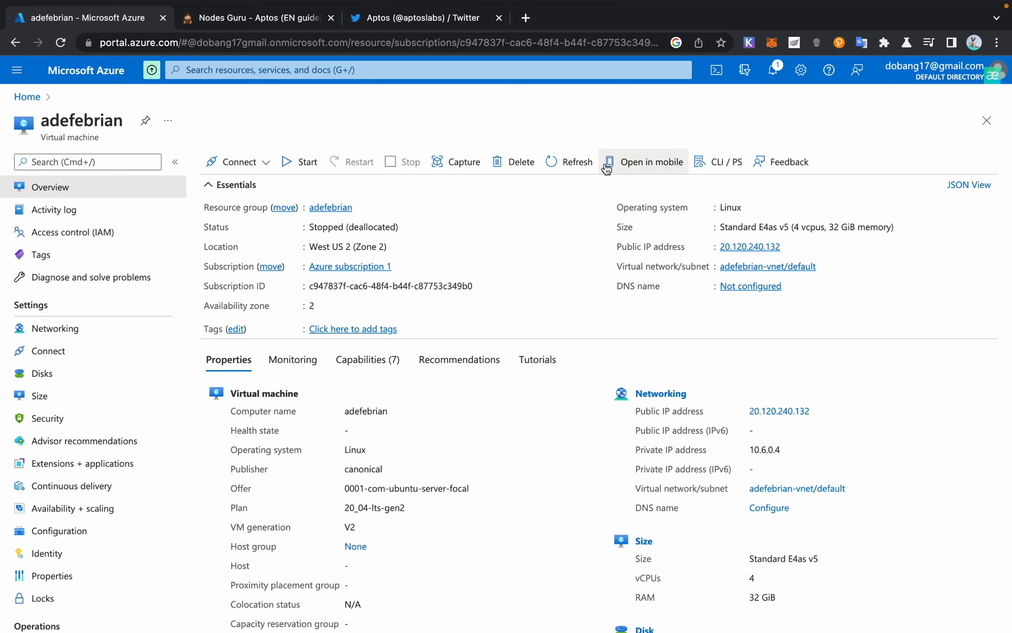
pyautogui.click(287, 162)
pyautogui.scroll(-1, 633, 238)
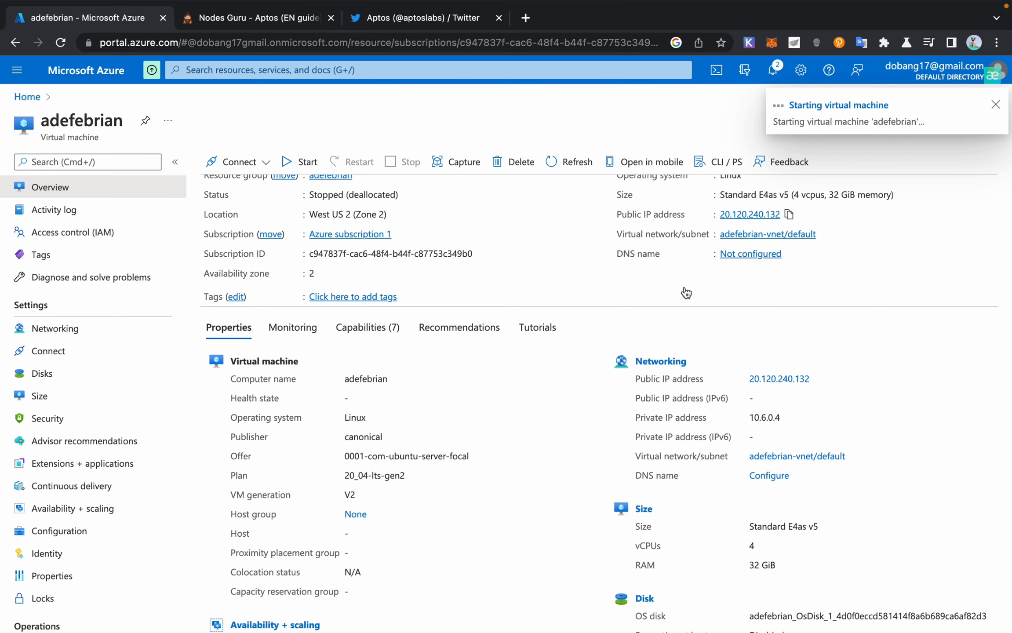
pyautogui.scroll(1, 567, 389)
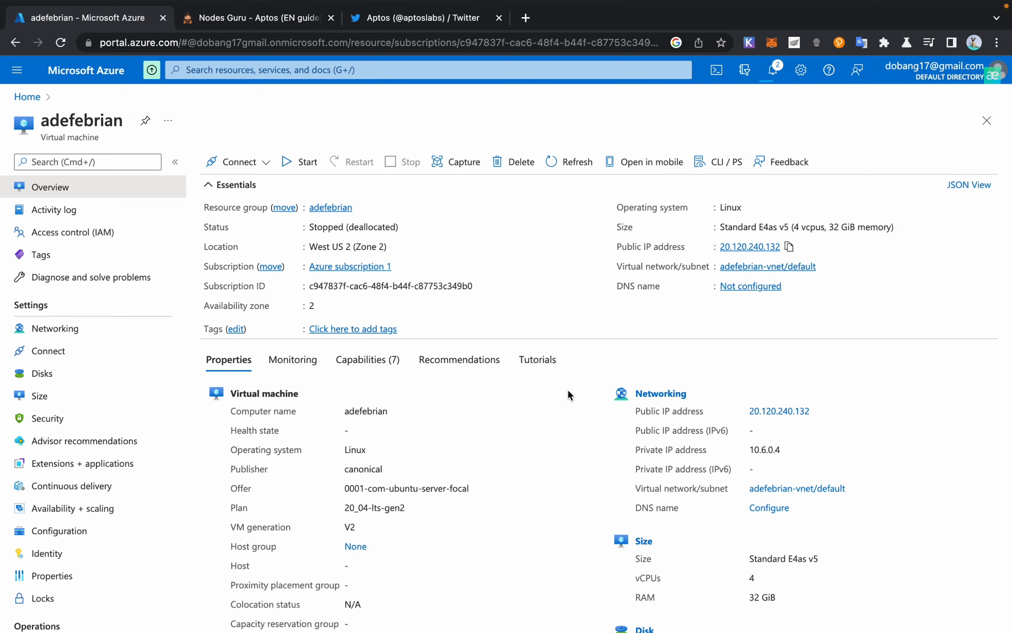
pyautogui.scroll(-1, 567, 389)
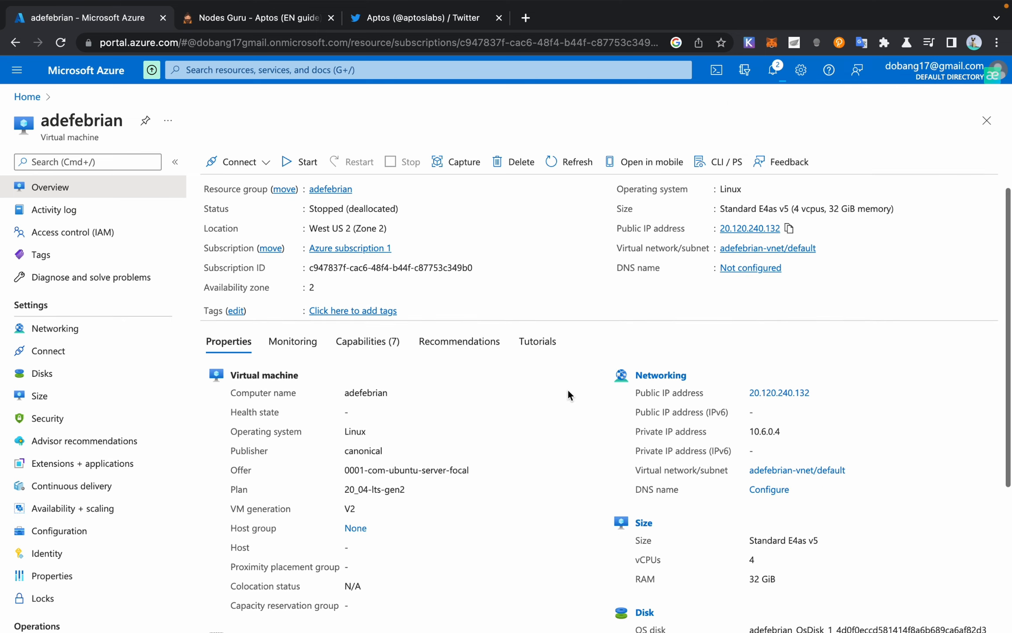
pyautogui.scroll(1, 567, 389)
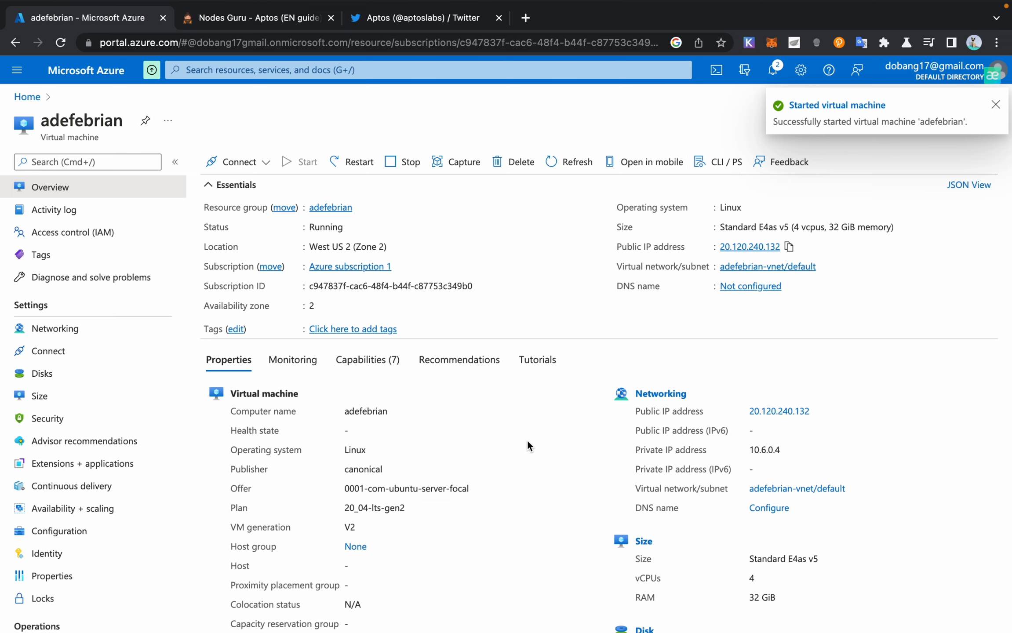
pyautogui.moveTo(659, 611)
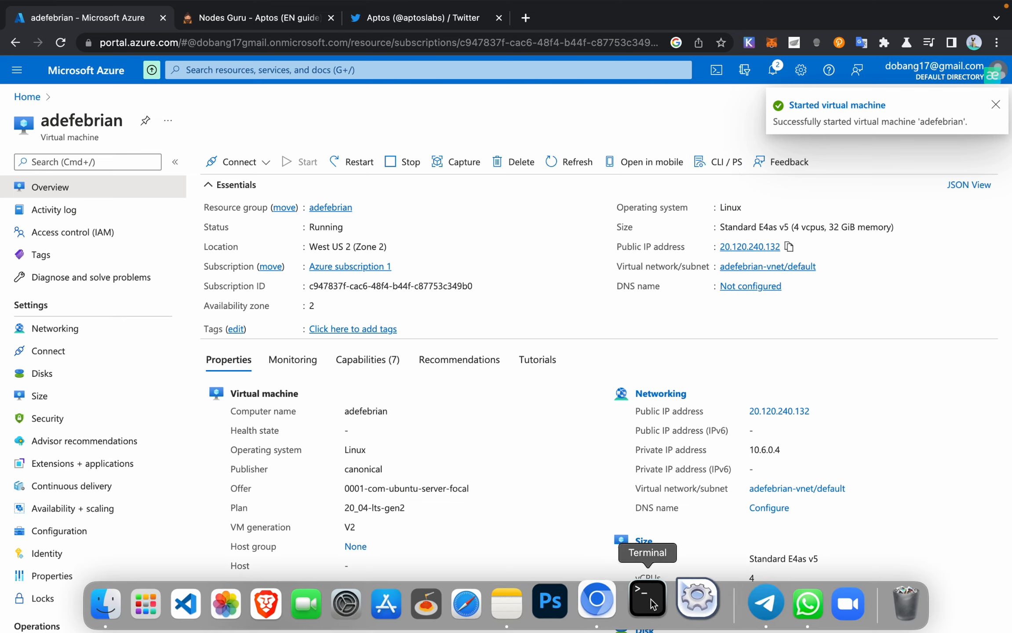
# Step: Bring the terminal forward in full screen with larger text
pyautogui.click(653, 604)
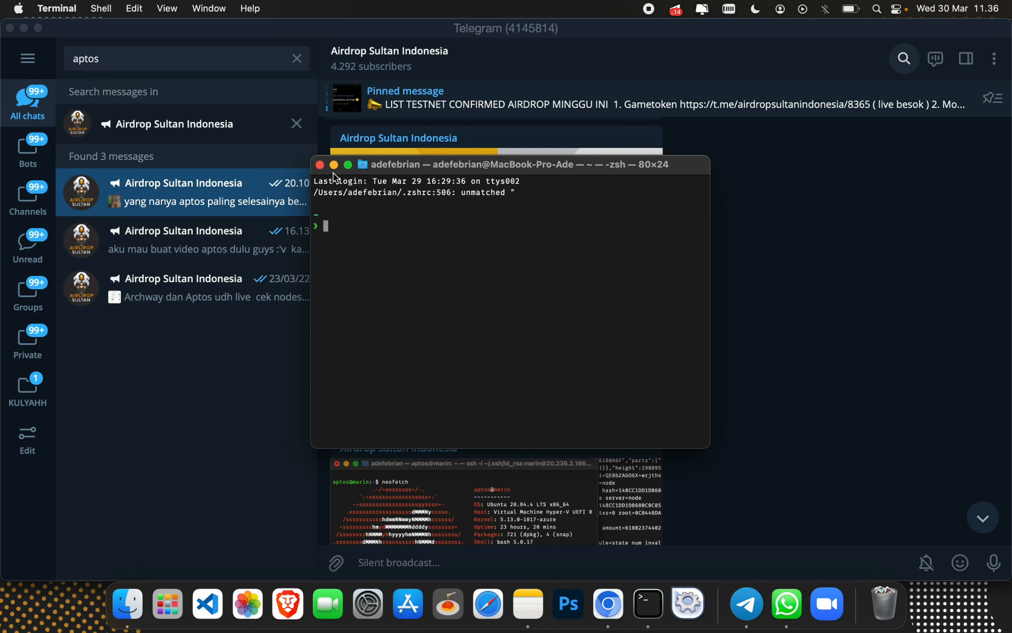
pyautogui.click(348, 165)
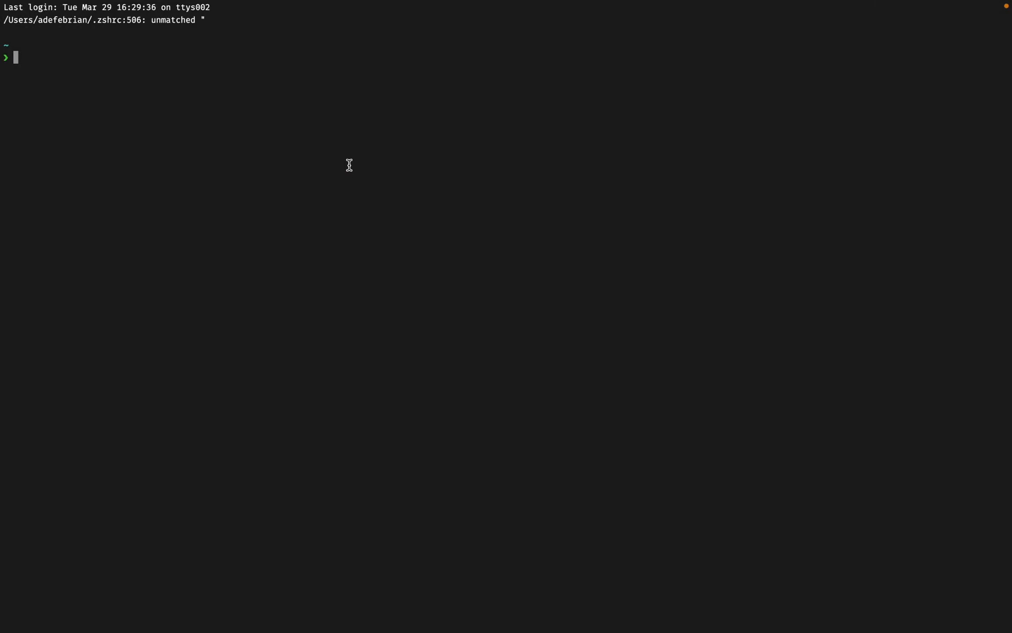
pyautogui.press('super+equal')
pyautogui.press('super+equal')
pyautogui.press('super+equal')
pyautogui.press('super+equal')
pyautogui.press('super+equal')
pyautogui.press('super+equal')
pyautogui.press('super+equal')
pyautogui.press('super+equal')
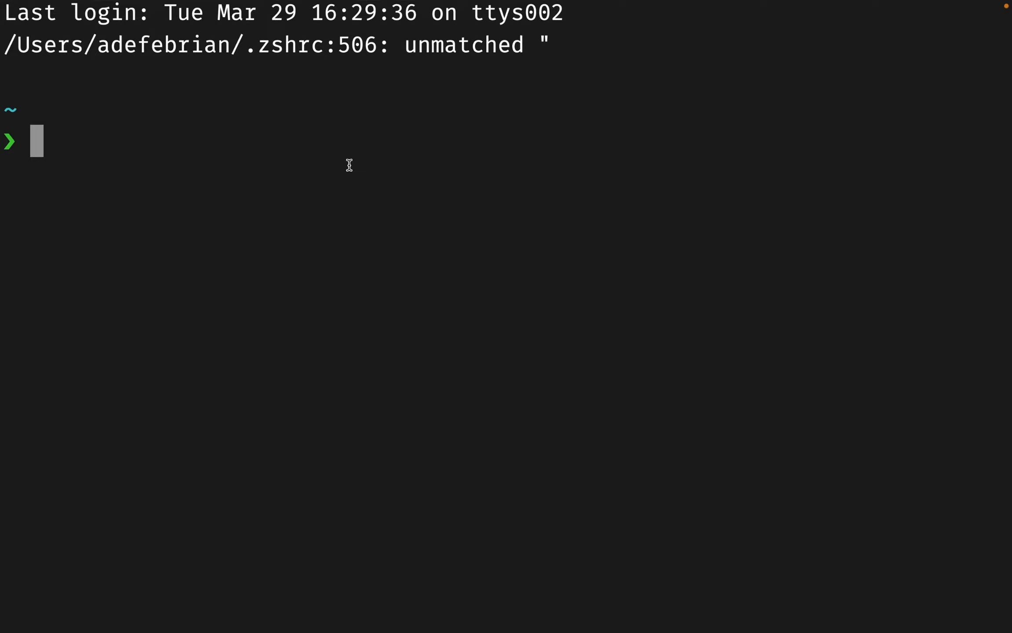
# Step: SSH into 20.120.240.132 as the VM's admin user with the id_rsa key, answering yes to trust the host
pyautogui.press('super+v')
pyautogui.press('BackSpace')
pyautogui.press('BackSpace')
pyautogui.press('BackSpace')
pyautogui.press('BackSpace')
pyautogui.press('BackSpace')
pyautogui.press('BackSpace')
pyautogui.press('BackSpace')
pyautogui.press('BackSpace')
pyautogui.press('BackSpace')
pyautogui.press('BackSpace')
pyautogui.press('BackSpace')
pyautogui.press('BackSpace')
pyautogui.press('BackSpace')
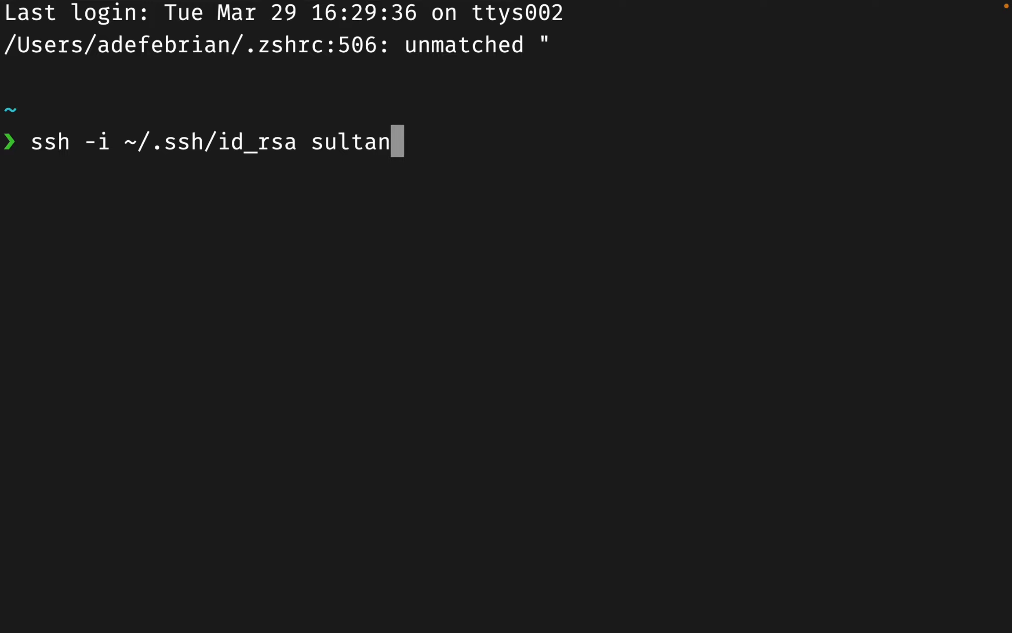
pyautogui.press('BackSpace')
pyautogui.press('BackSpace')
pyautogui.press('BackSpace')
pyautogui.press('BackSpace')
pyautogui.press('BackSpace')
pyautogui.press('BackSpace')
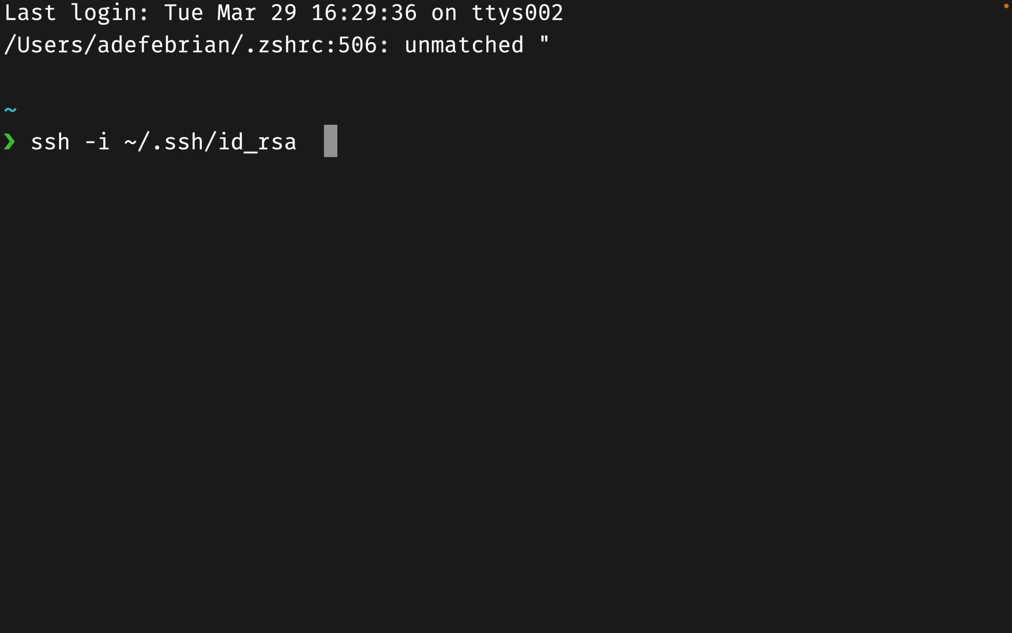
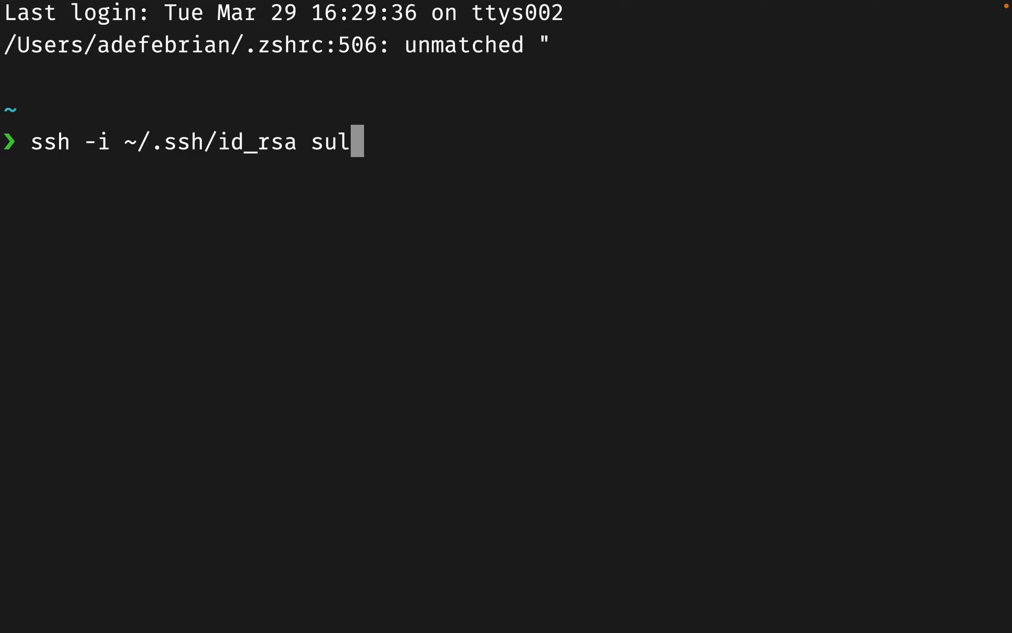
pyautogui.press('BackSpace')
pyautogui.press('BackSpace')
pyautogui.press('BackSpace')
pyautogui.press('BackSpace')
pyautogui.press('BackSpace')
pyautogui.press('BackSpace')
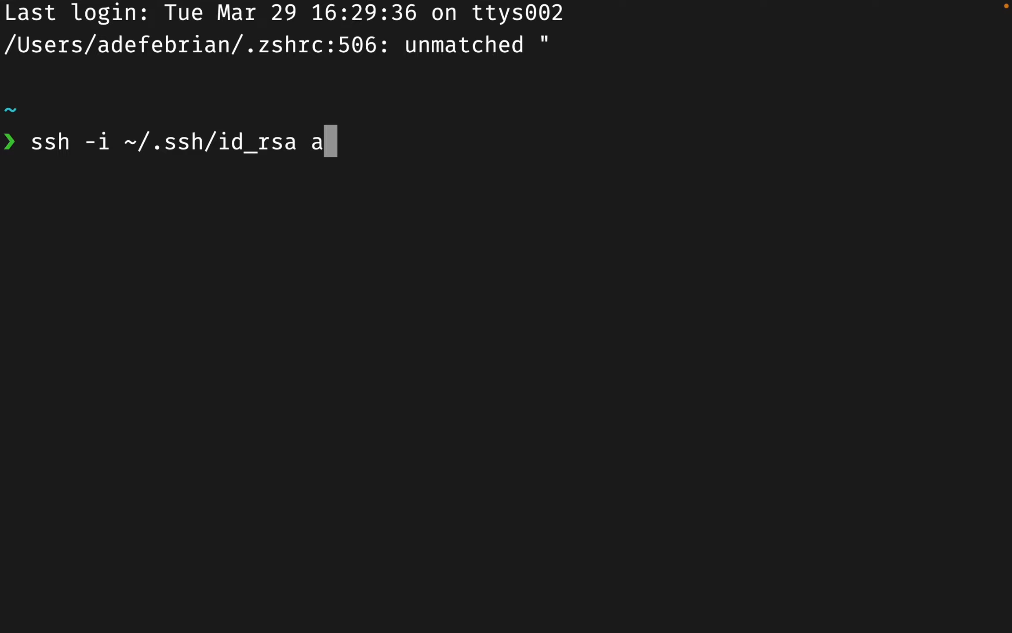
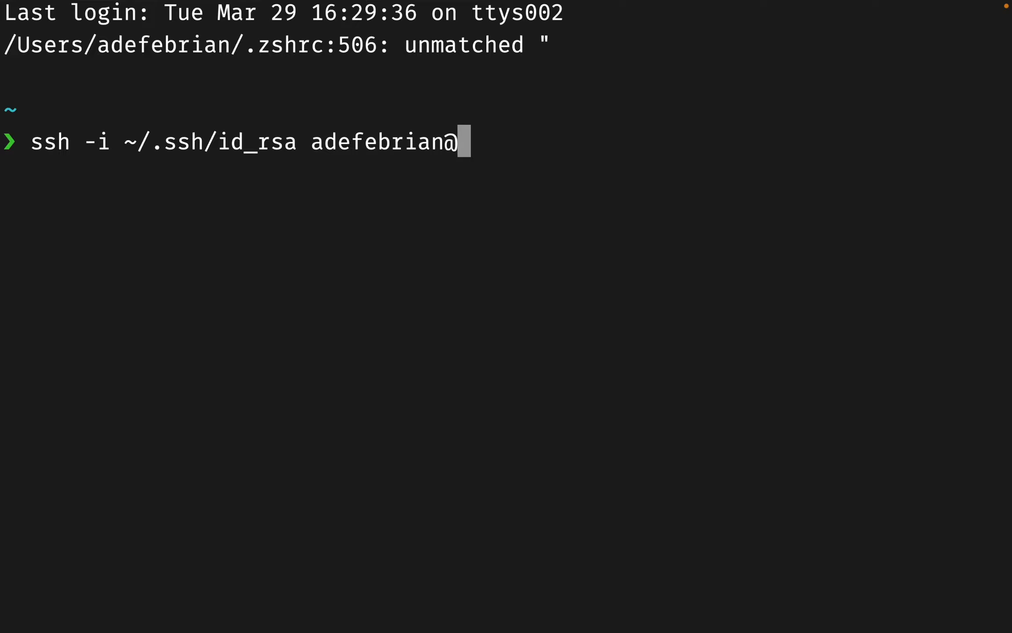
pyautogui.press('BackSpace')
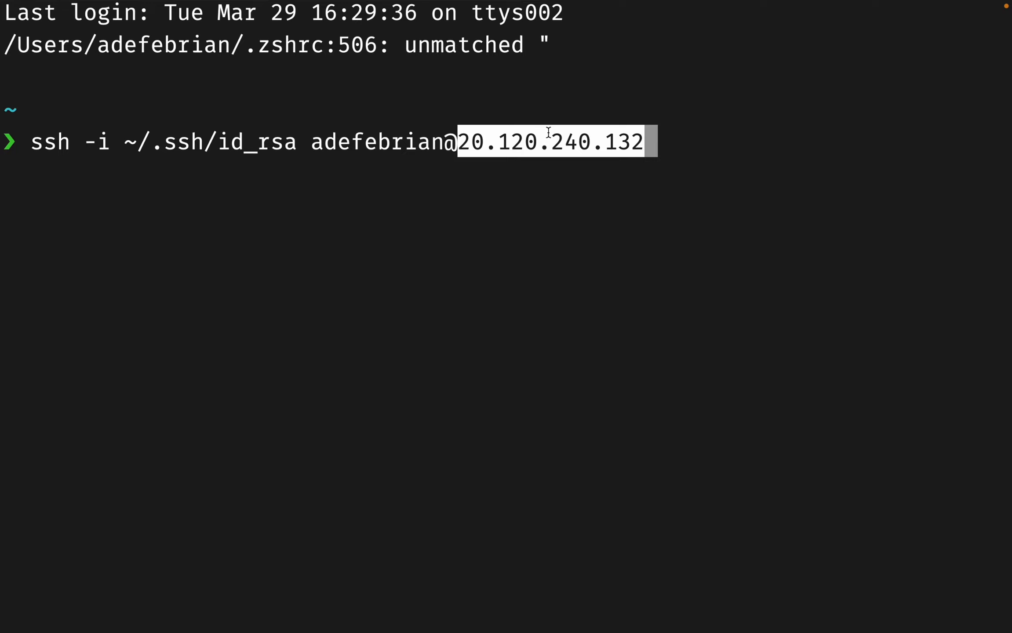
pyautogui.press('Return')
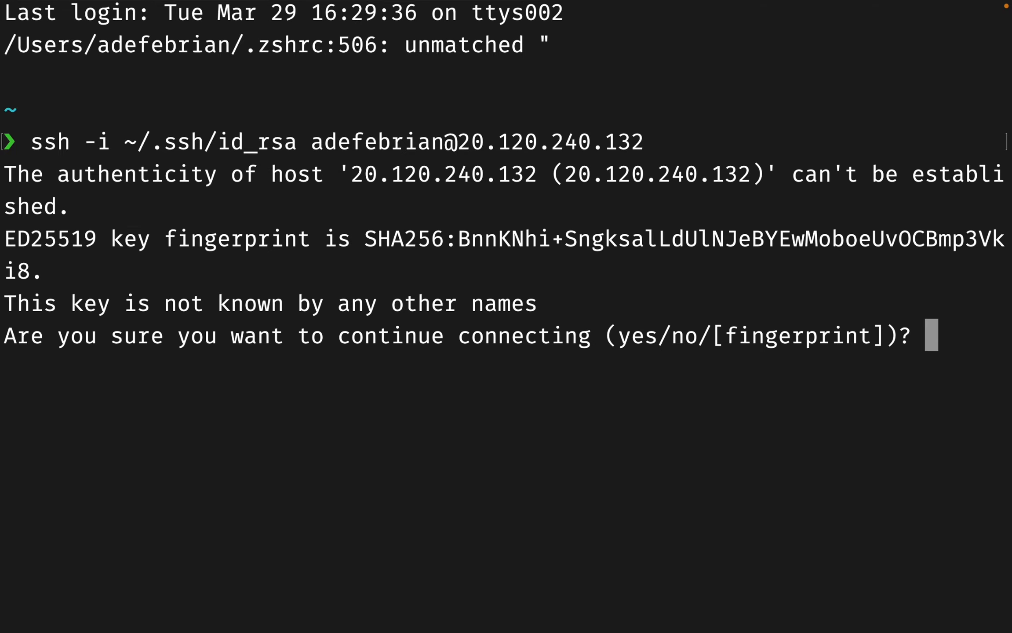
pyautogui.press('Return')
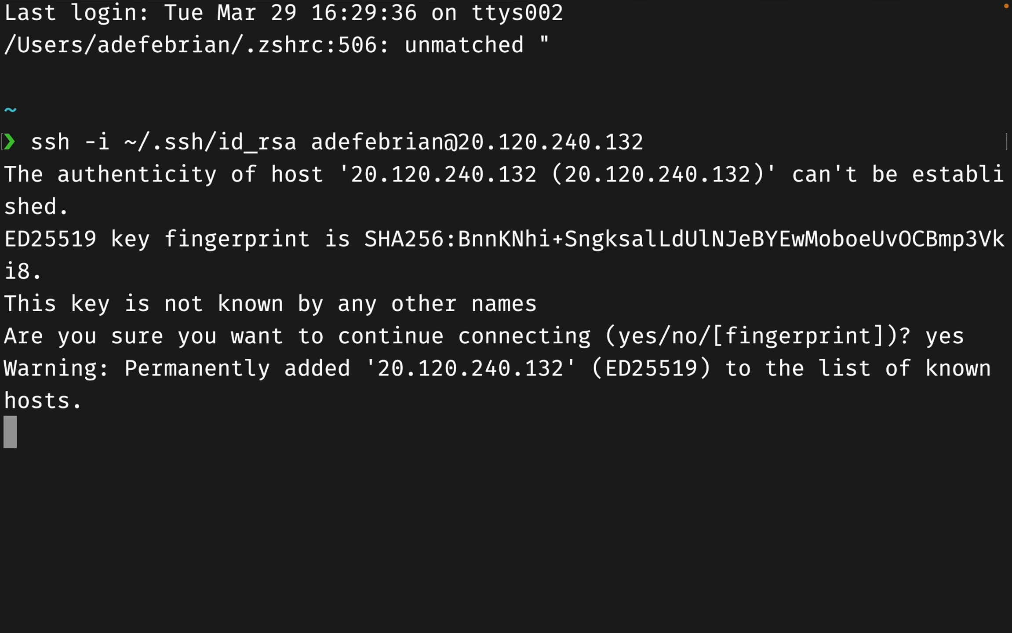
# Step: Scroll through the Ubuntu 20.04.4 LTS login banner to review the system information
pyautogui.scroll(8, 519, 61)
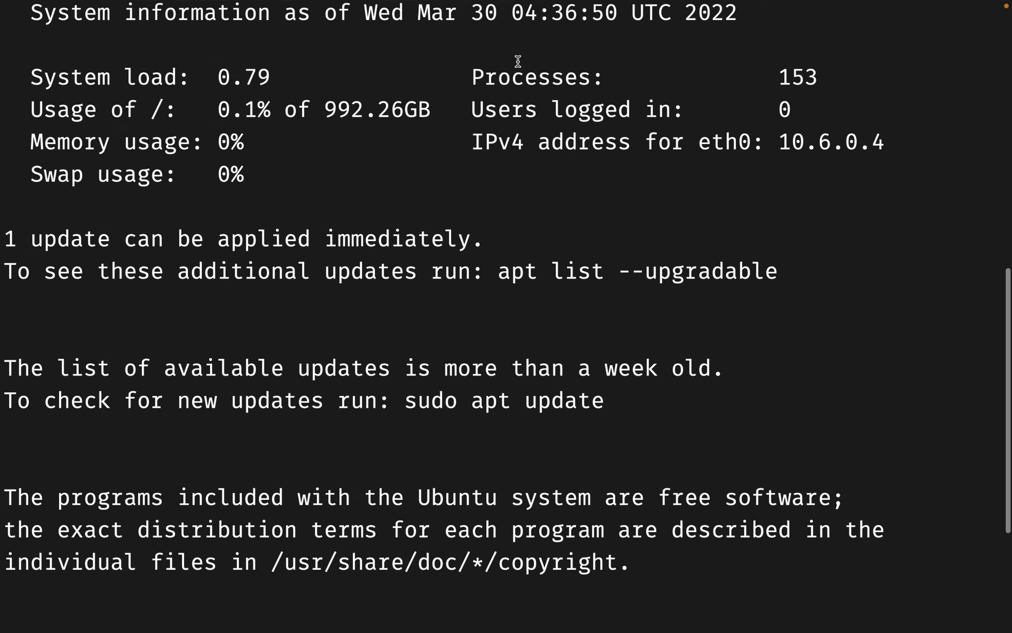
pyautogui.scroll(-7, 517, 62)
pyautogui.scroll(3, 518, 61)
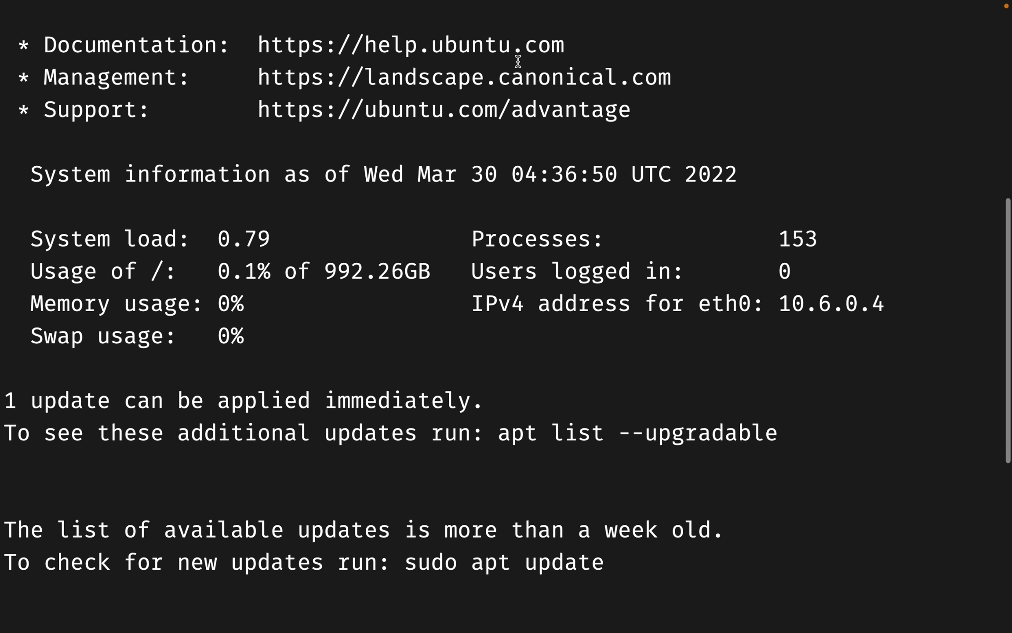
pyautogui.scroll(-4, 518, 62)
pyautogui.scroll(5, 517, 58)
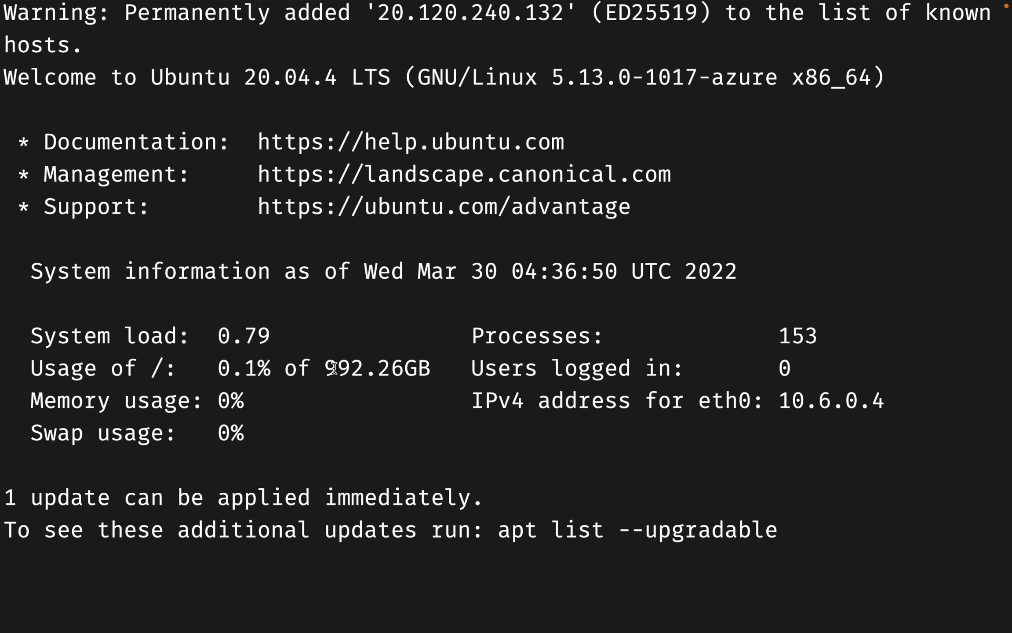
pyautogui.scroll(-5, 504, 360)
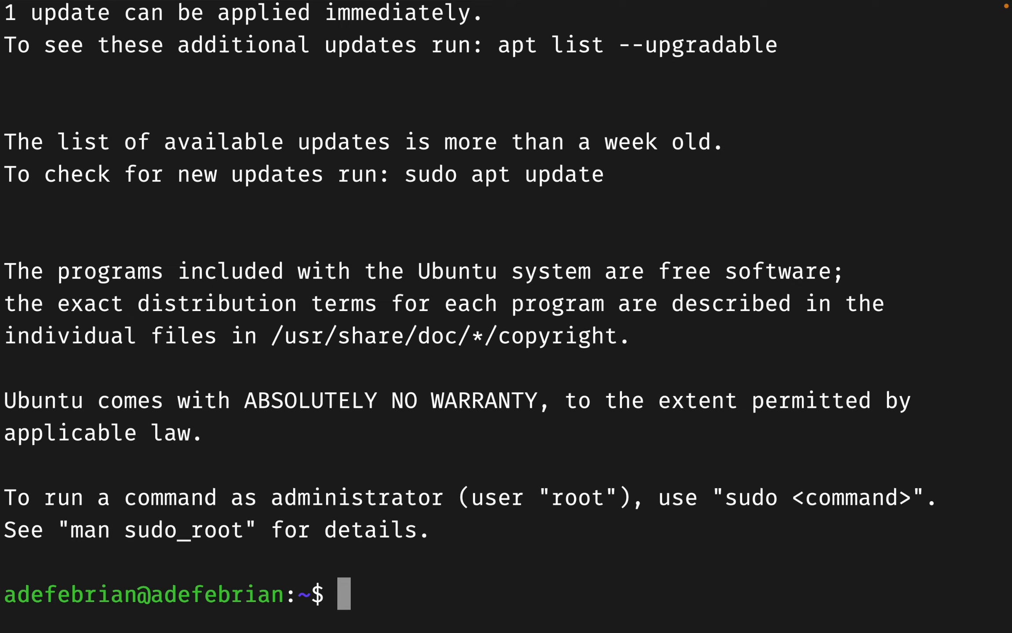
# Step: Refresh package lists with sudo apt-get update, then attempt a misspelled upgrade command
pyautogui.write('sudo apt')
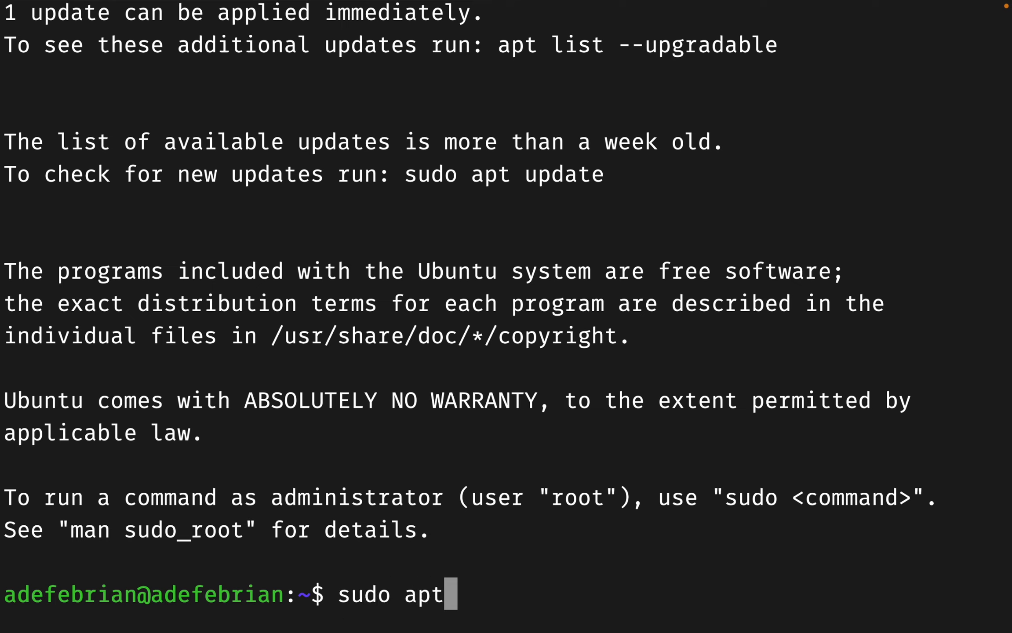
pyautogui.write('-get update')
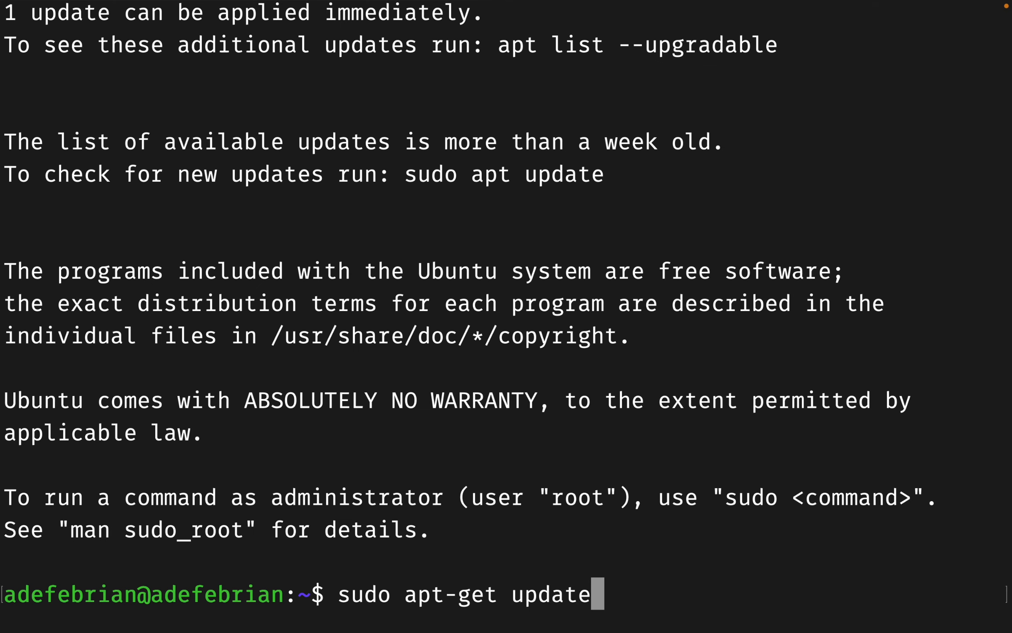
pyautogui.press('Return')
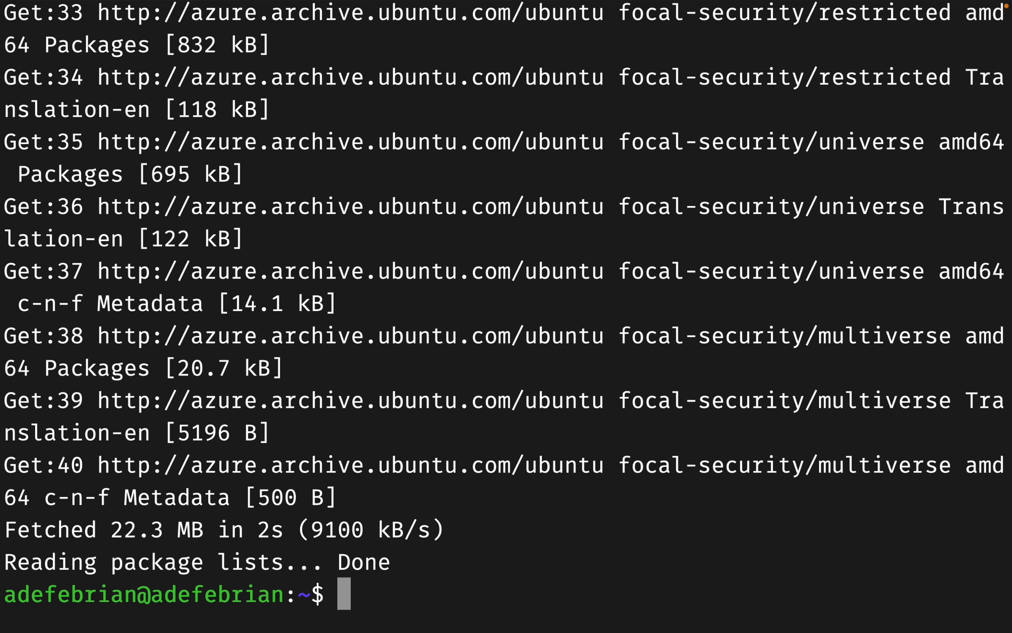
pyautogui.write('sudo apt-get ')
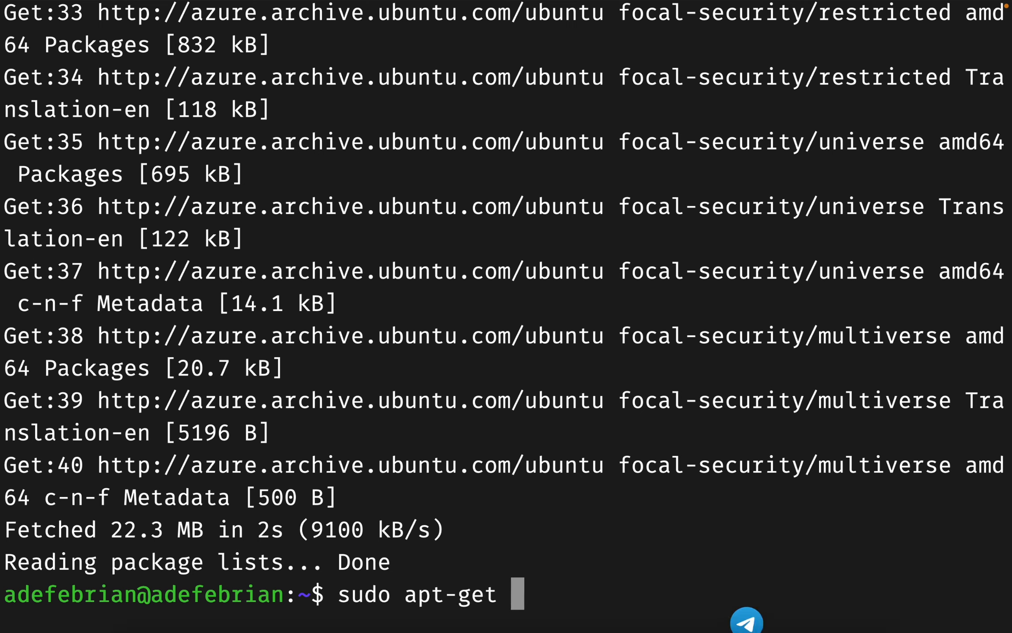
pyautogui.write('upgra')
pyautogui.press('BackSpace')
pyautogui.press('BackSpace')
pyautogui.press('BackSpace')
pyautogui.press('BackSpace')
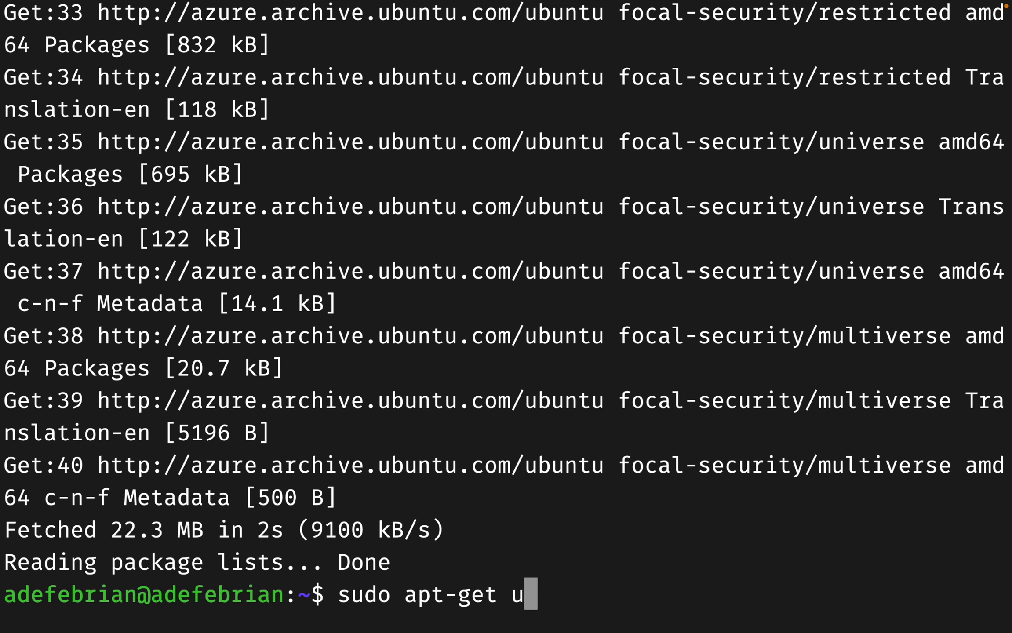
pyautogui.write('pgarde')
pyautogui.press('Return')
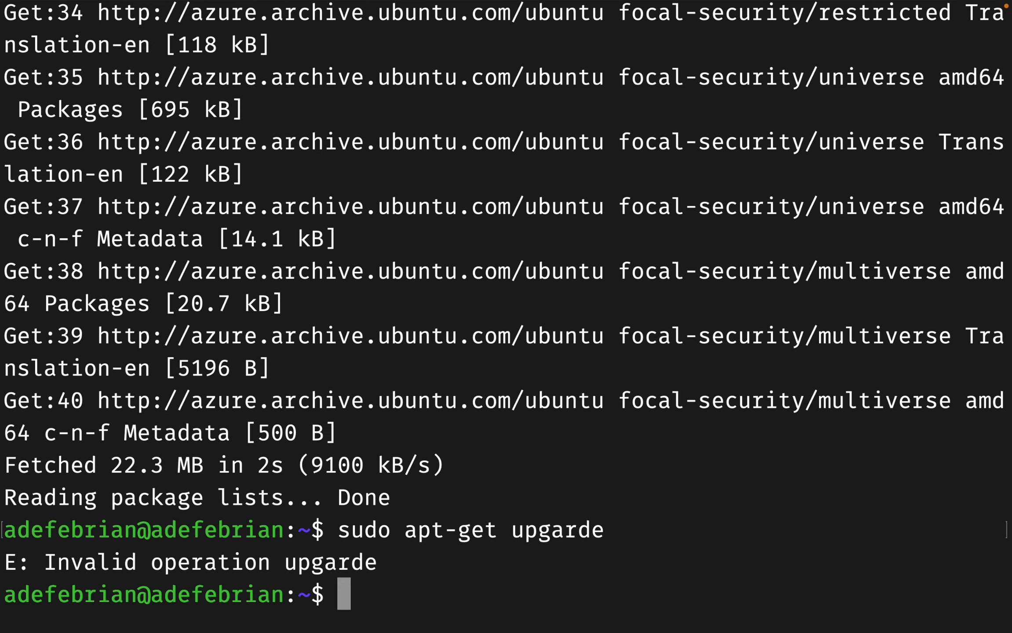
# Step: Run the corrected sudo apt-get upgrade, confirm with y, and enlarge the terminal text
pyautogui.press('Up')
pyautogui.press('BackSpace')
pyautogui.press('BackSpace')
pyautogui.press('BackSpace')
pyautogui.press('BackSpace')
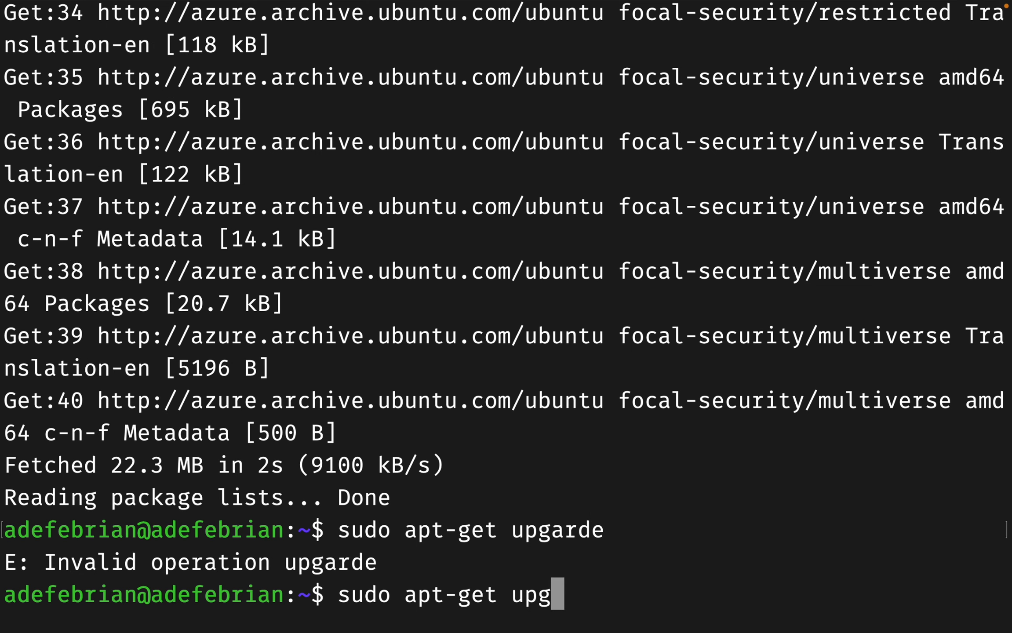
pyautogui.write('rade')
pyautogui.press('Return')
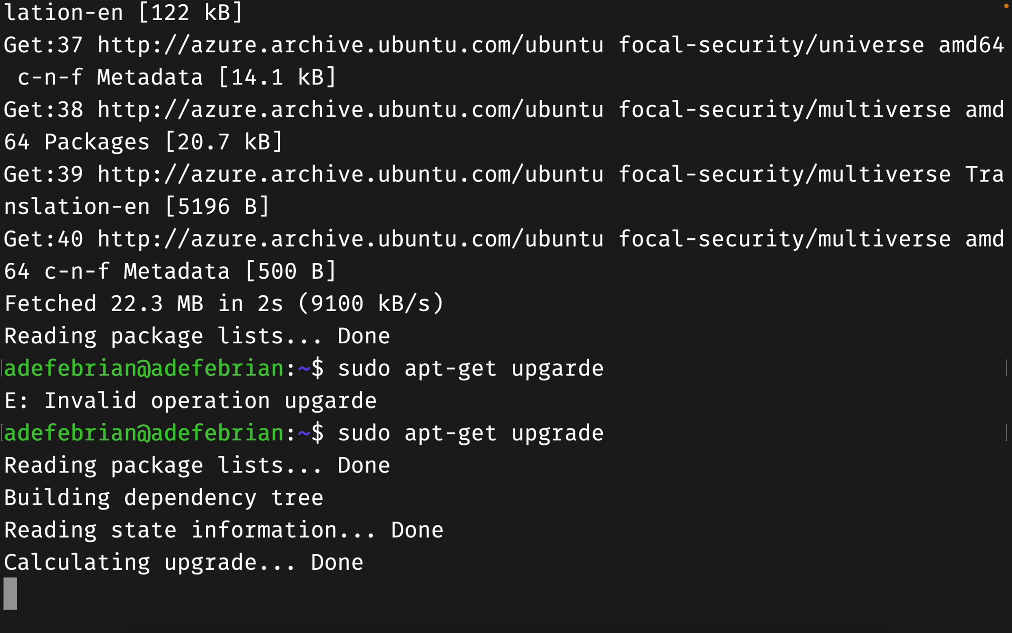
pyautogui.write('y')
pyautogui.press('Return')
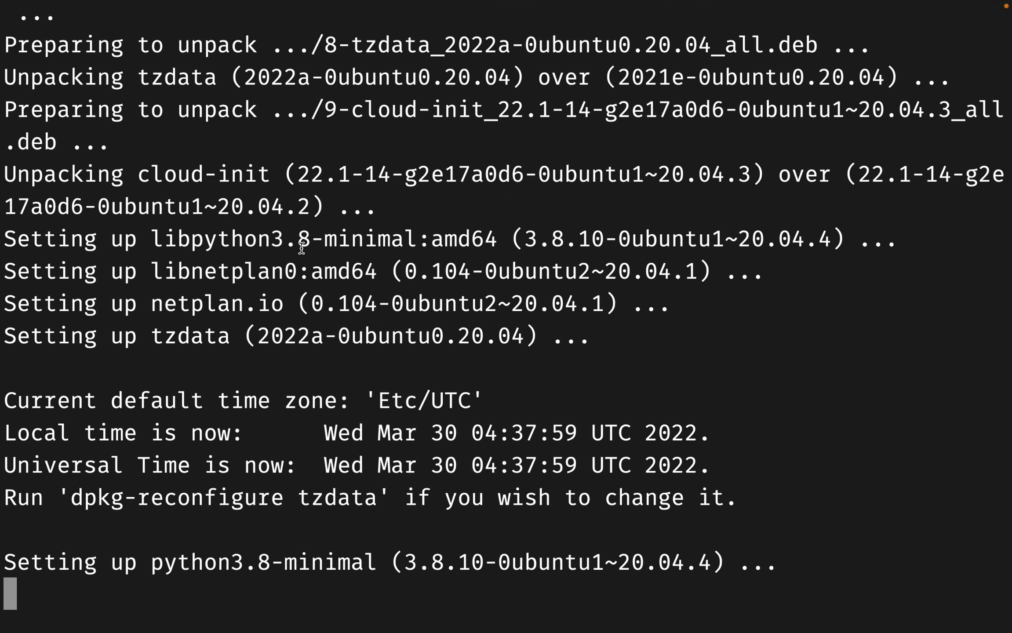
pyautogui.press('super+plus')
pyautogui.press('super+plus')
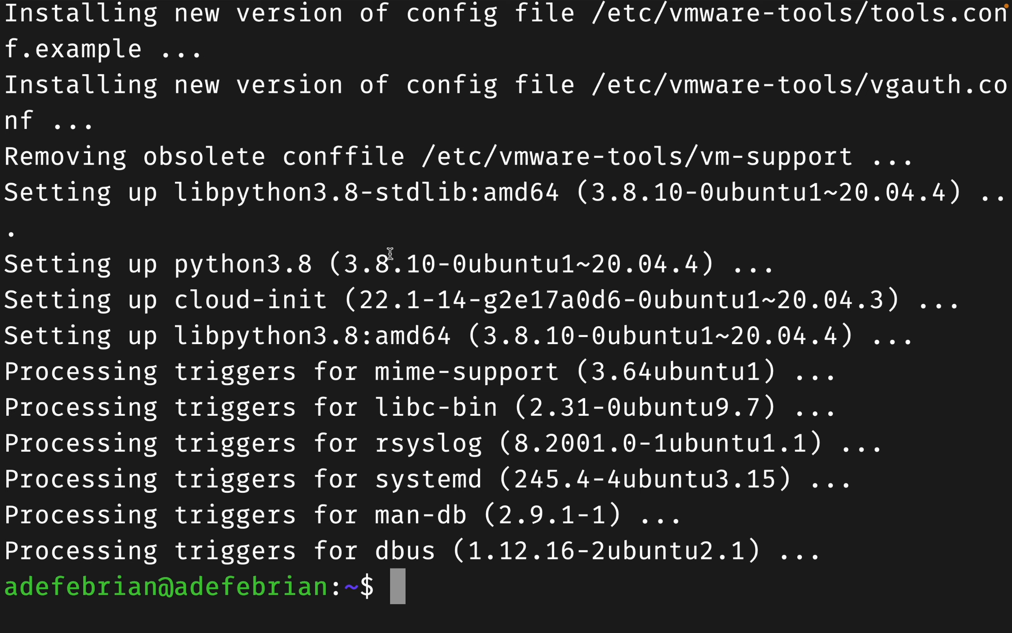
# Step: Create a new user account with sudo adduser, setting its password and skipping optional details
pyautogui.write('sudo ')
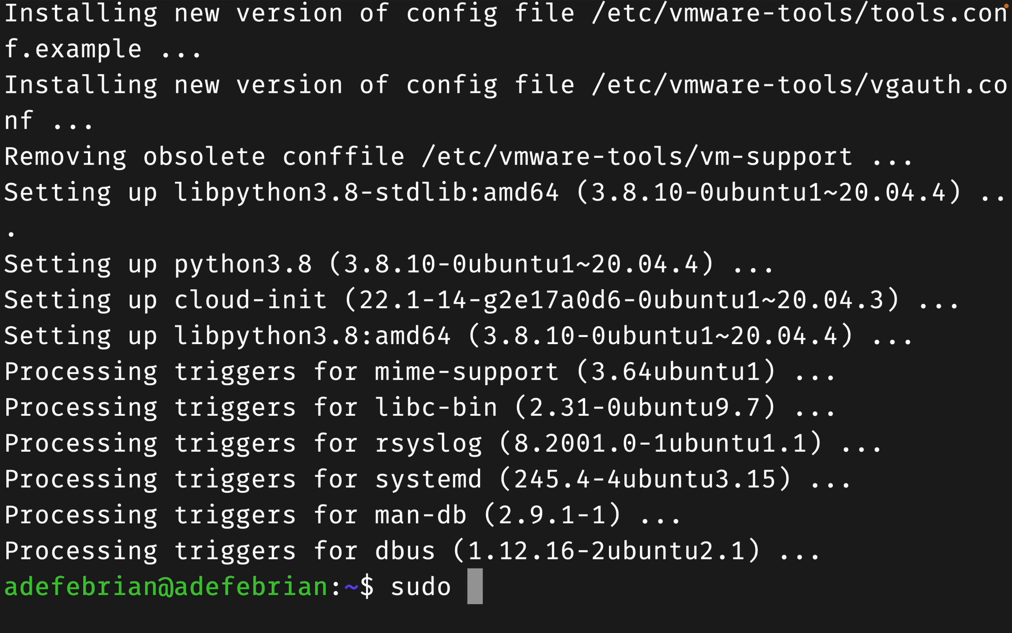
pyautogui.write('adduser ')
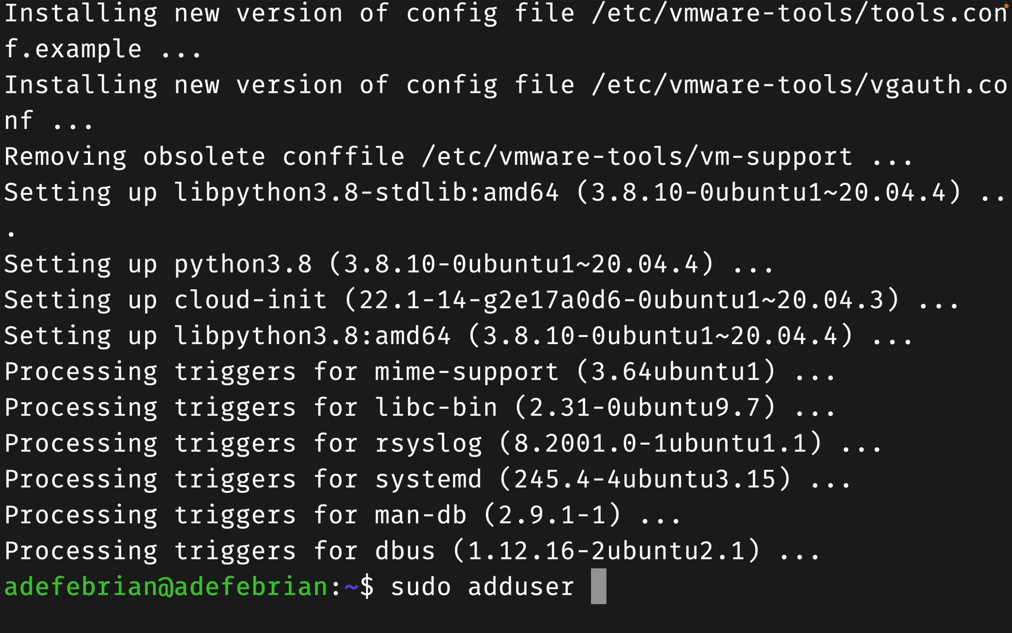
pyautogui.write('marin')
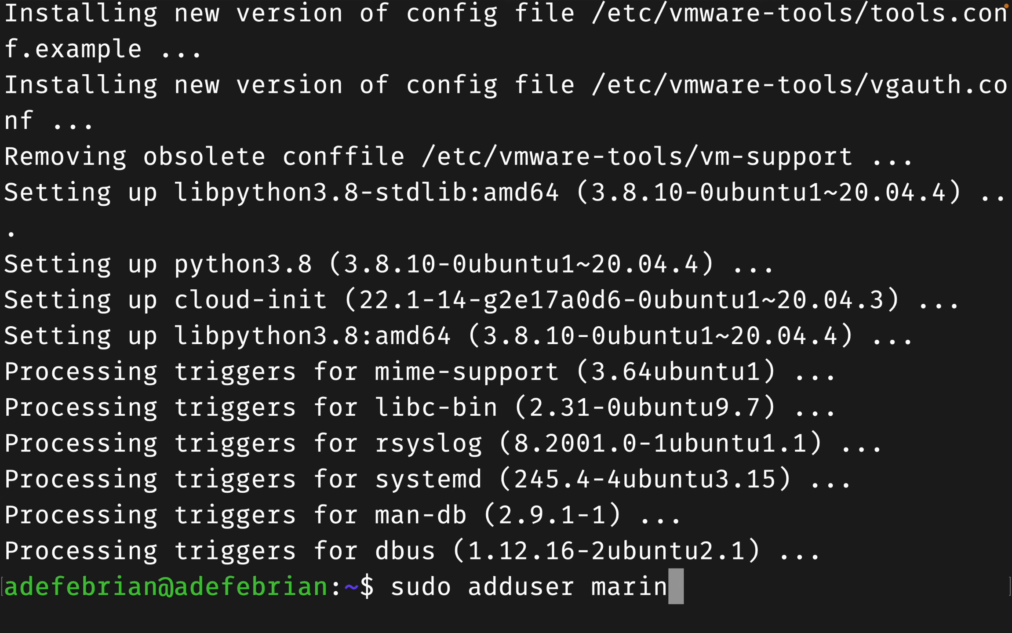
pyautogui.press('Return')
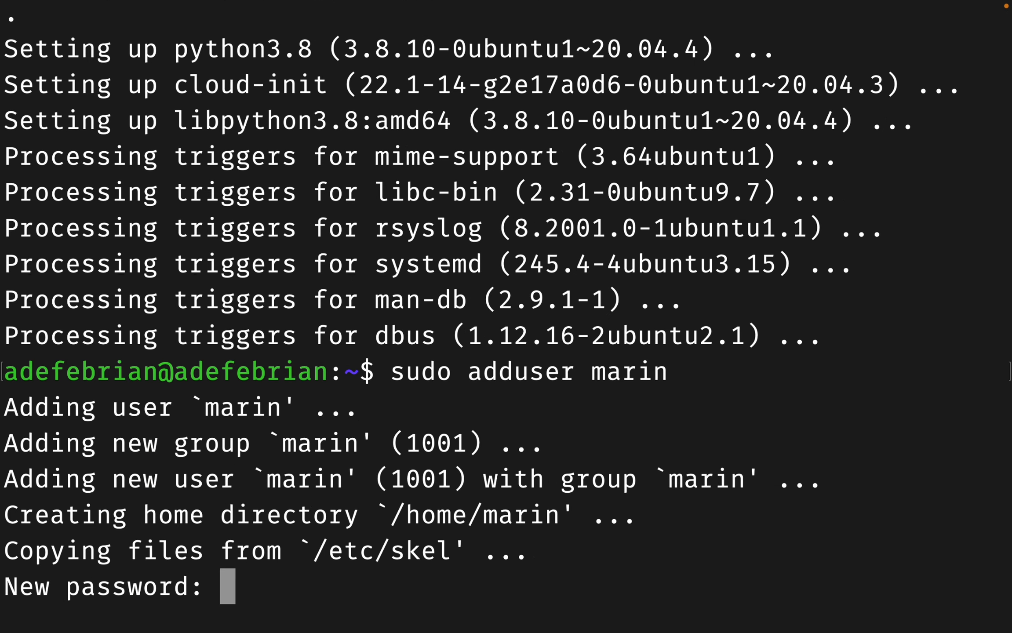
pyautogui.press('Return')
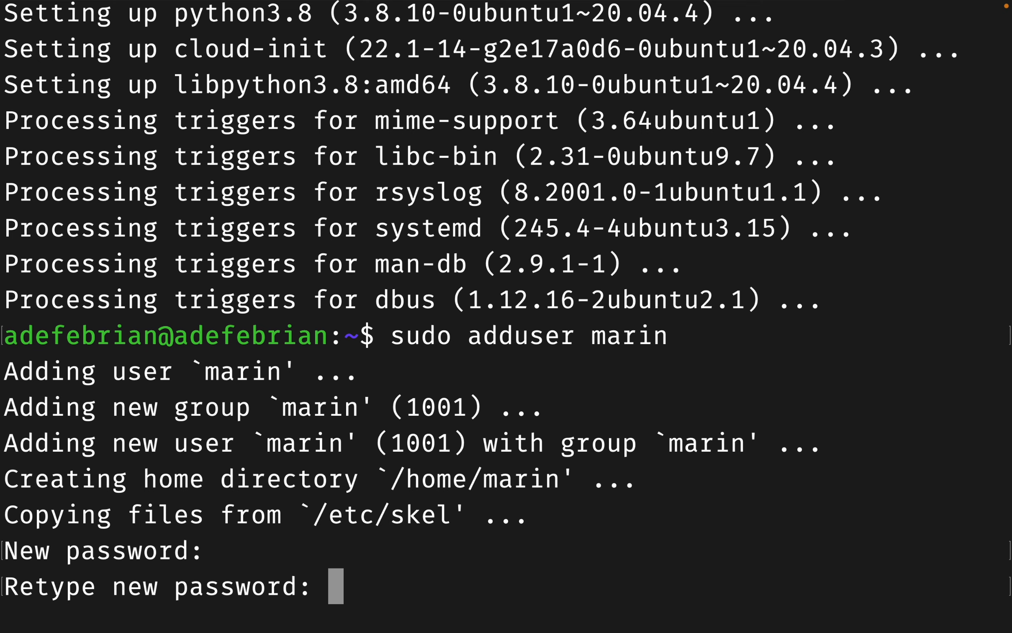
pyautogui.press('Return')
pyautogui.press('Return')
pyautogui.press('Return')
pyautogui.press('Return')
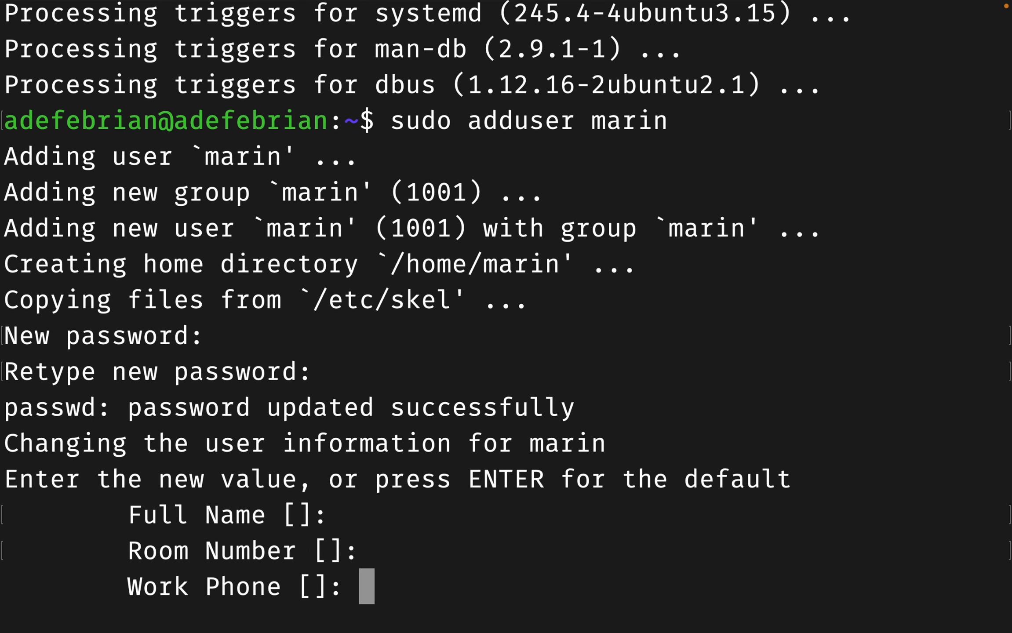
pyautogui.press('Return')
pyautogui.press('Return')
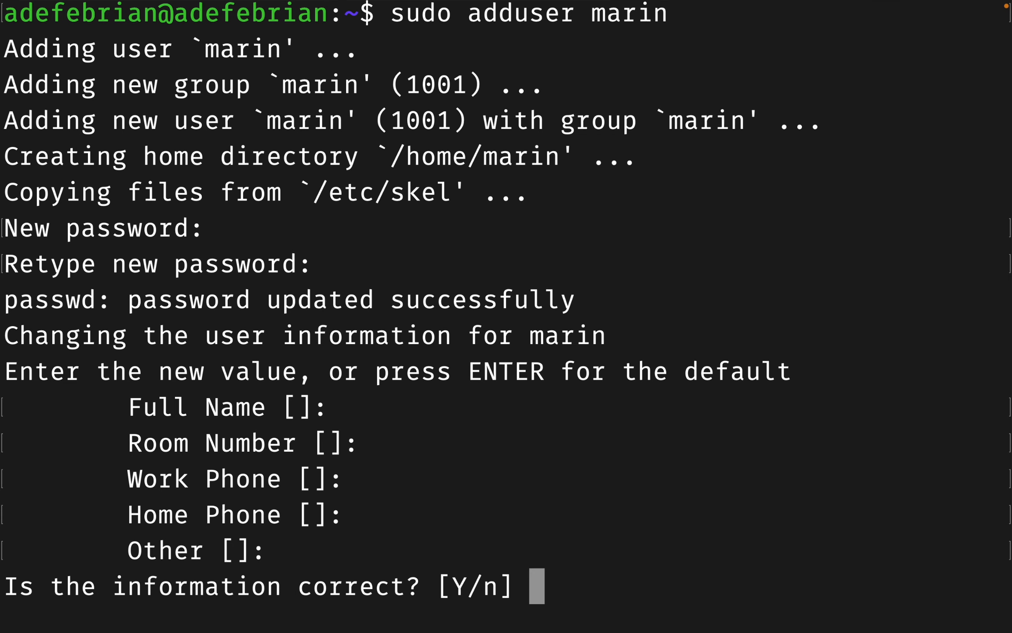
pyautogui.write('y')
pyautogui.press('Return')
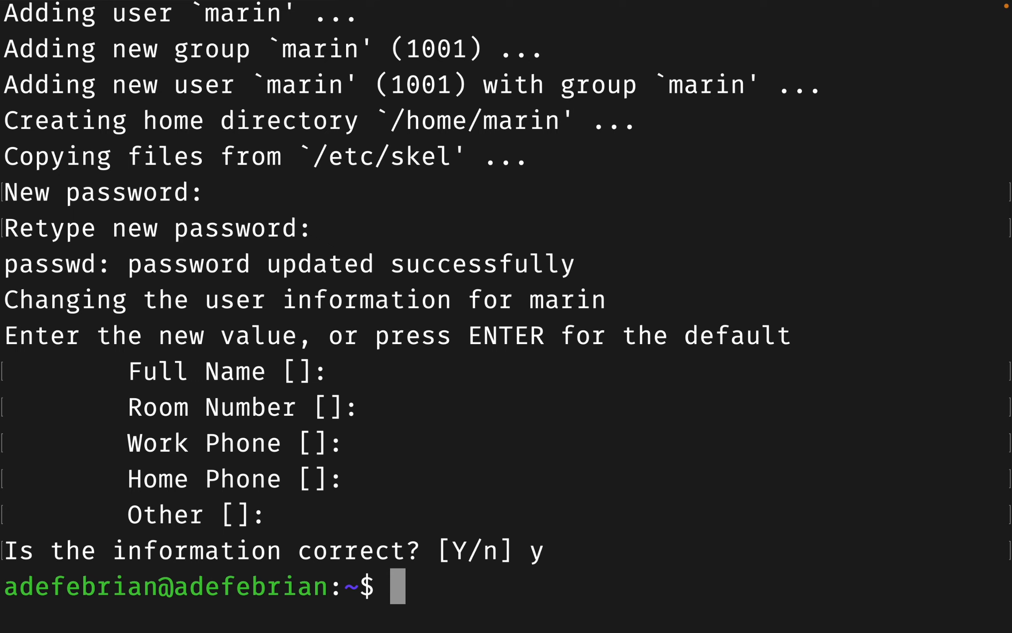
# Step: Add the new user to the sudo group with usermod -aG sudo and log in as it via su -
pyautogui.write('sud')
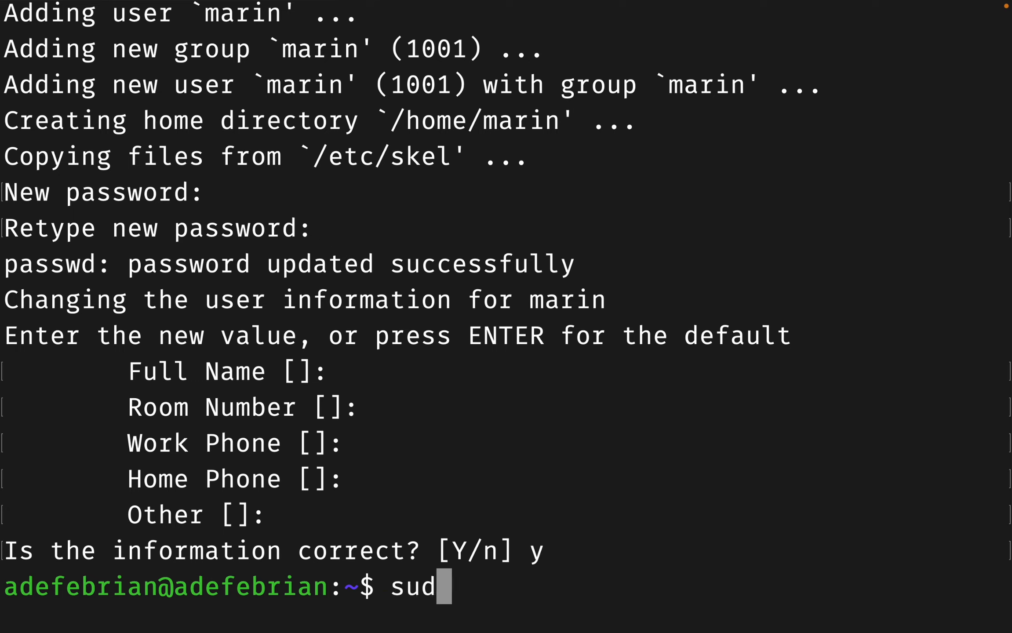
pyautogui.write('o usermod ')
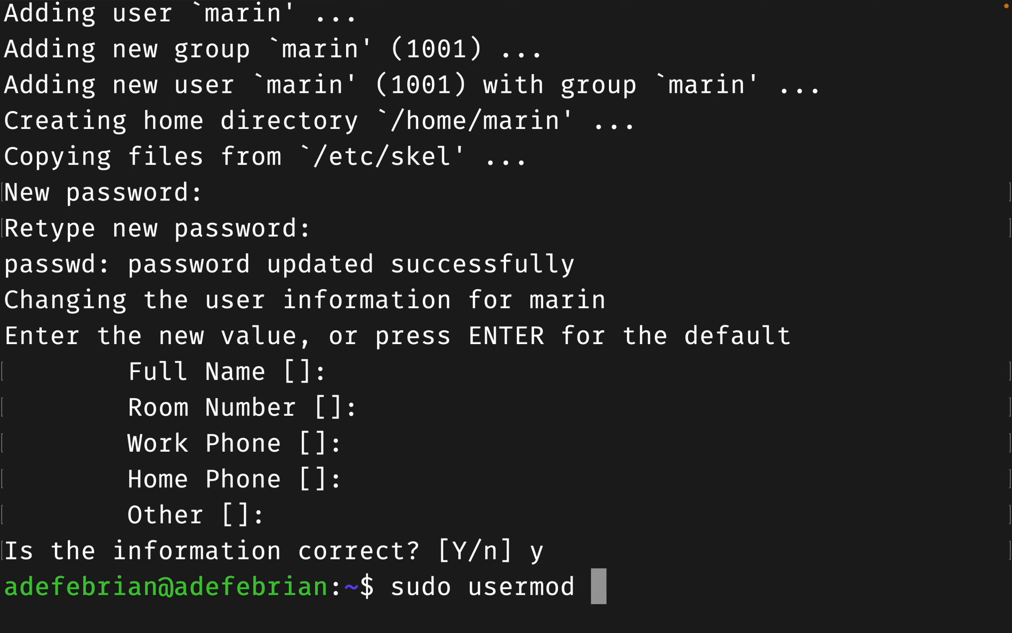
pyautogui.write('-A')
pyautogui.press('BackSpace')
pyautogui.write('aG')
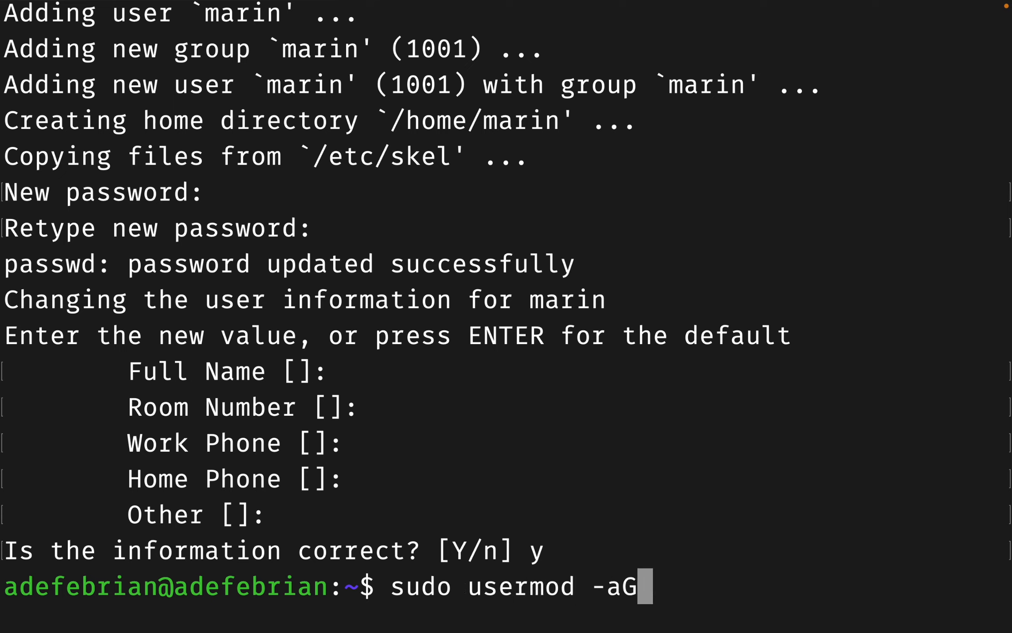
pyautogui.write(' sudo ma')
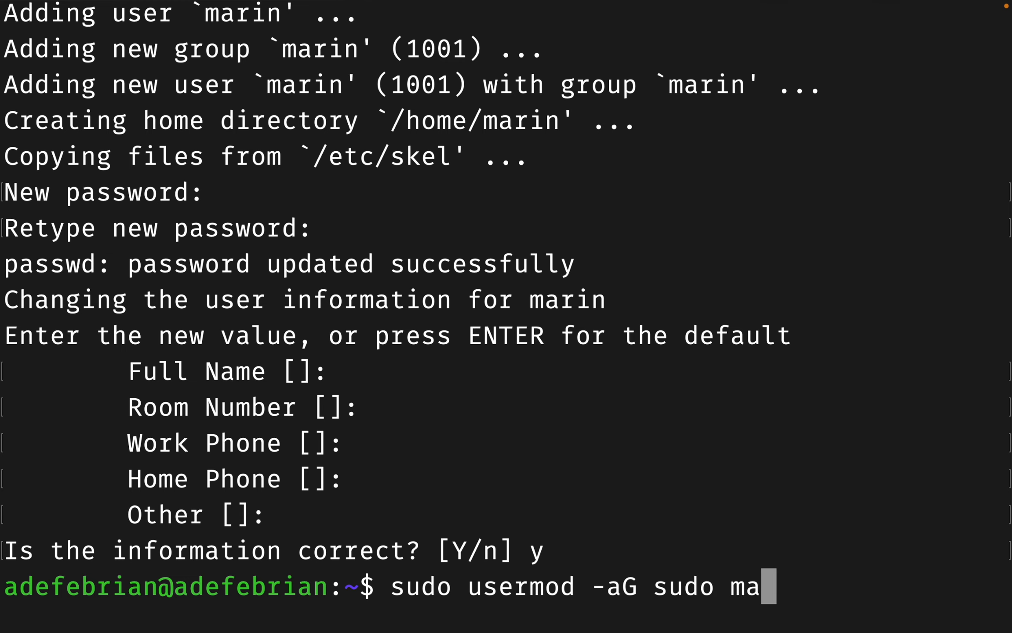
pyautogui.write('rin')
pyautogui.press('Return')
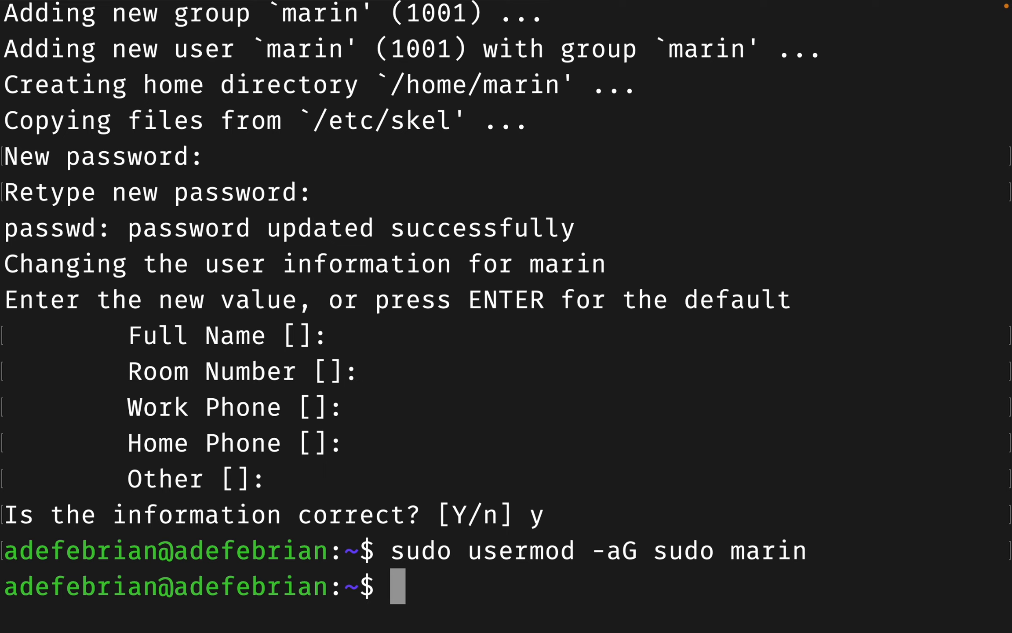
pyautogui.write('s')
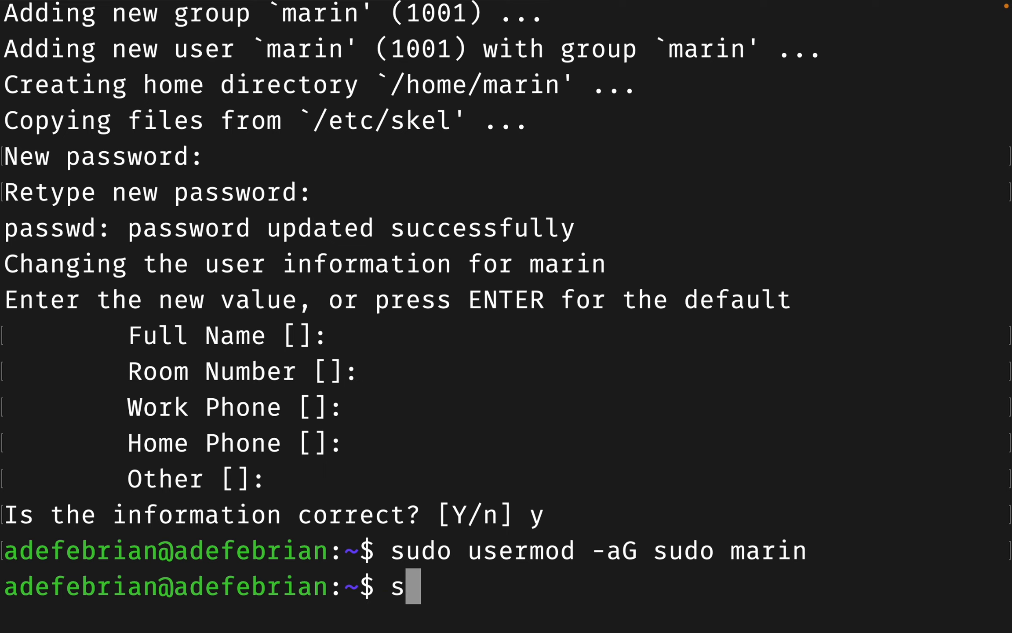
pyautogui.write('u -')
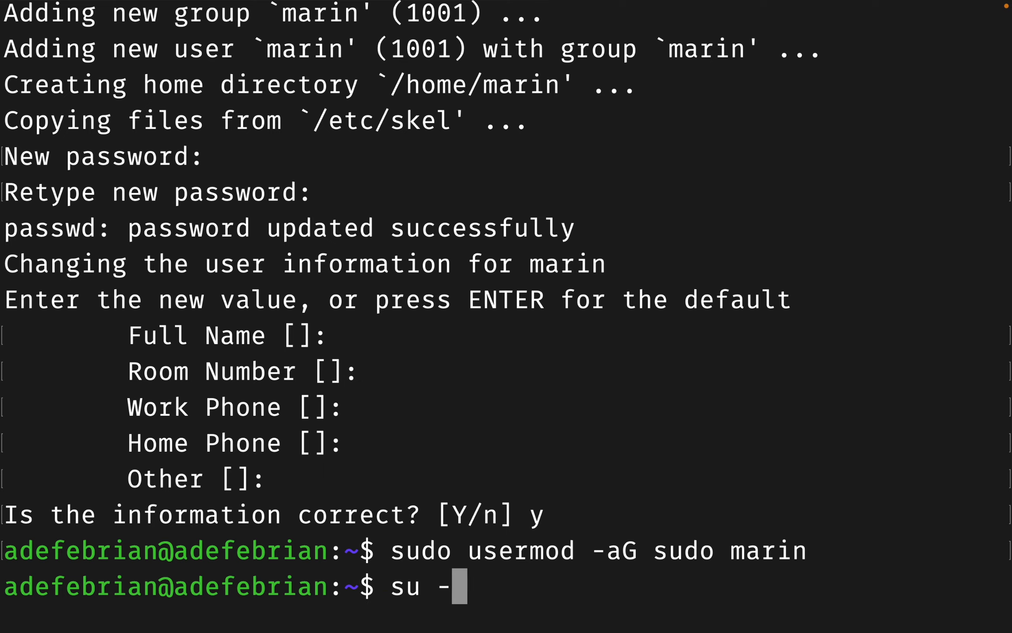
pyautogui.write(' marin')
pyautogui.press('Return')
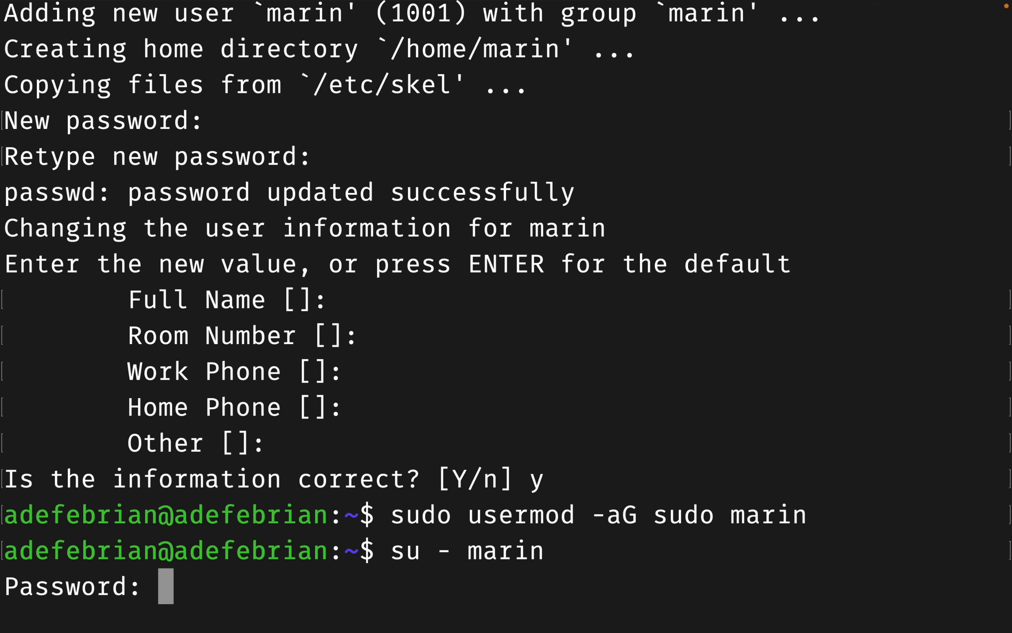
pyautogui.press('Return')
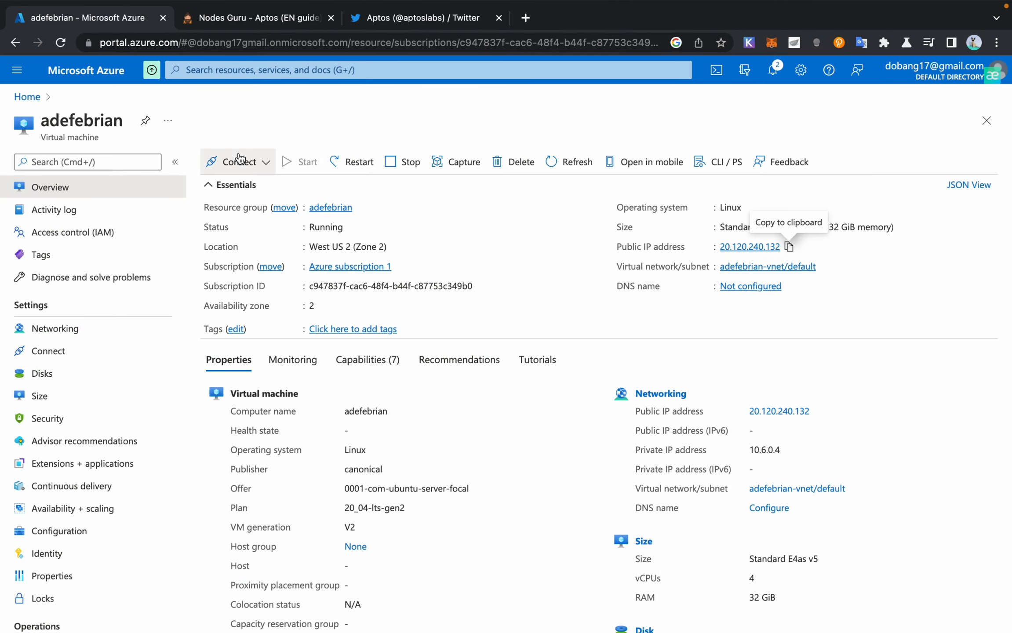
# Step: Scroll the Nodes Guru Aptos guide down to its Install section and quick-installation script
pyautogui.click(241, 60)
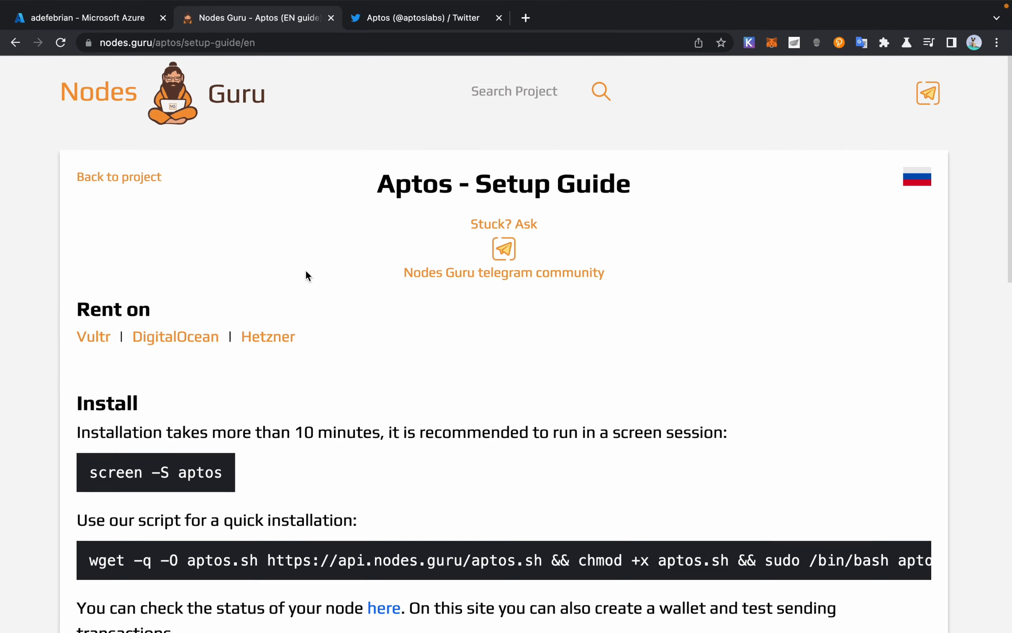
pyautogui.scroll(-3, 236, 242)
pyautogui.scroll(-1, 236, 246)
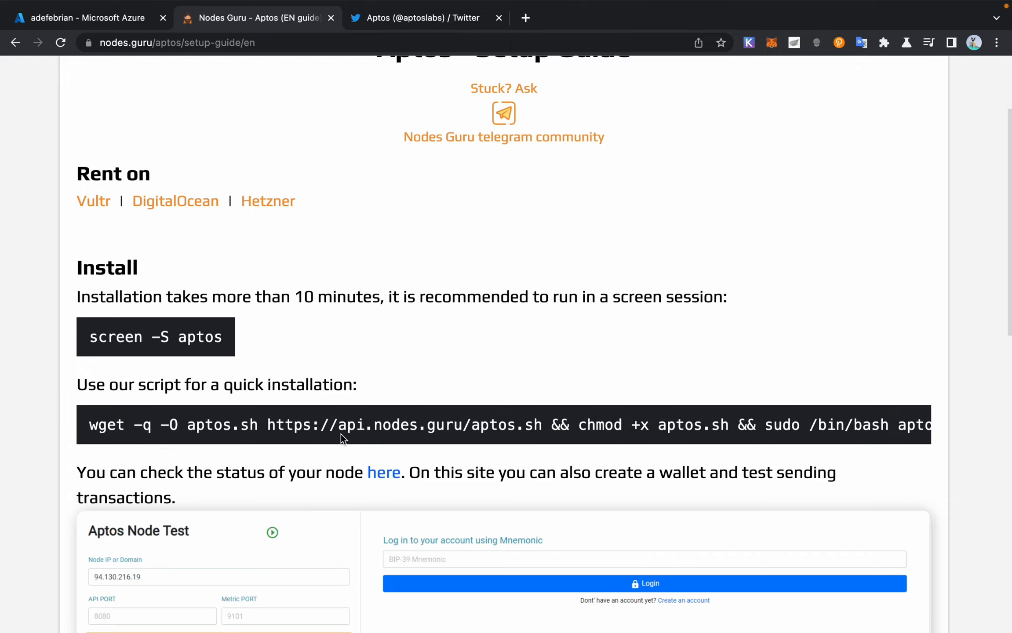
pyautogui.scroll(-4, 341, 434)
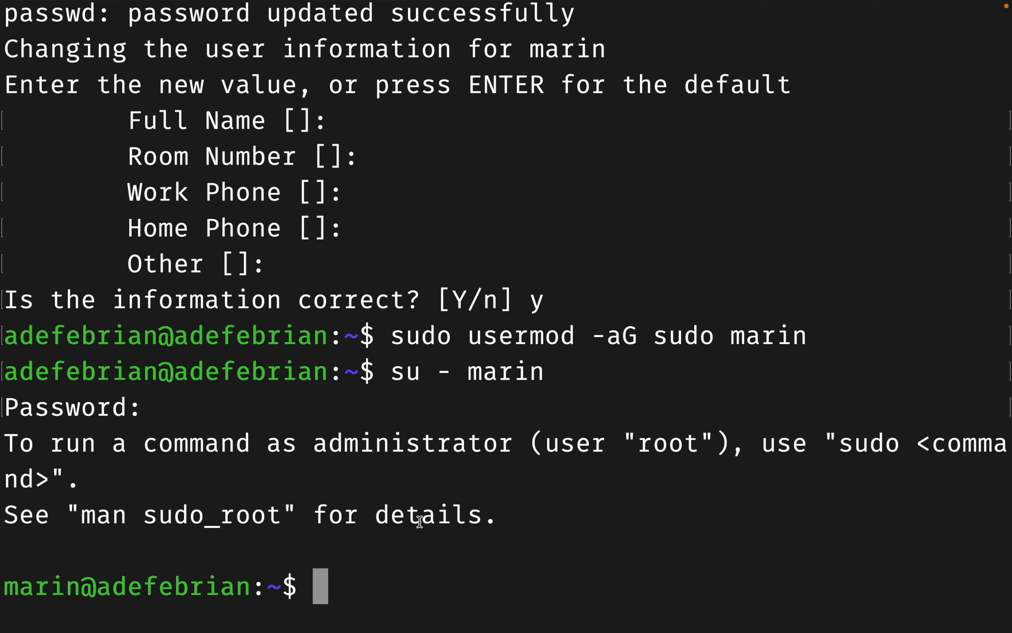
# Step: Try screen -s with the new user's name, then with another session name; both terminate immediately
pyautogui.write('screen -s')
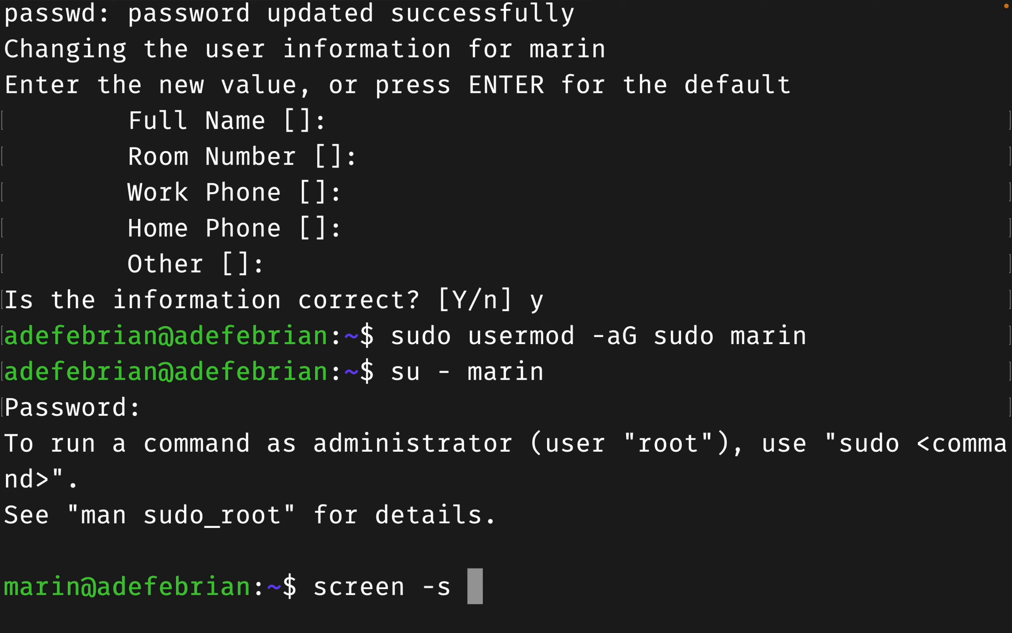
pyautogui.write(' marin')
pyautogui.press('Return')
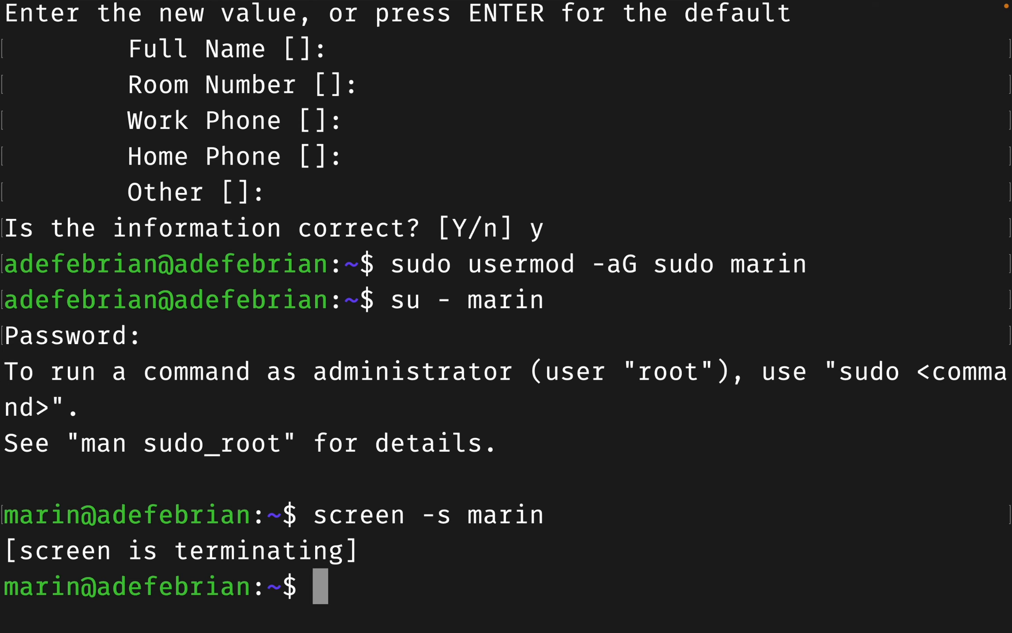
pyautogui.press('Up')
pyautogui.press('BackSpace')
pyautogui.press('BackSpace')
pyautogui.press('Up')
pyautogui.press('BackSpace')
pyautogui.press('BackSpace')
pyautogui.press('BackSpace')
pyautogui.press('BackSpace')
pyautogui.press('BackSpace')
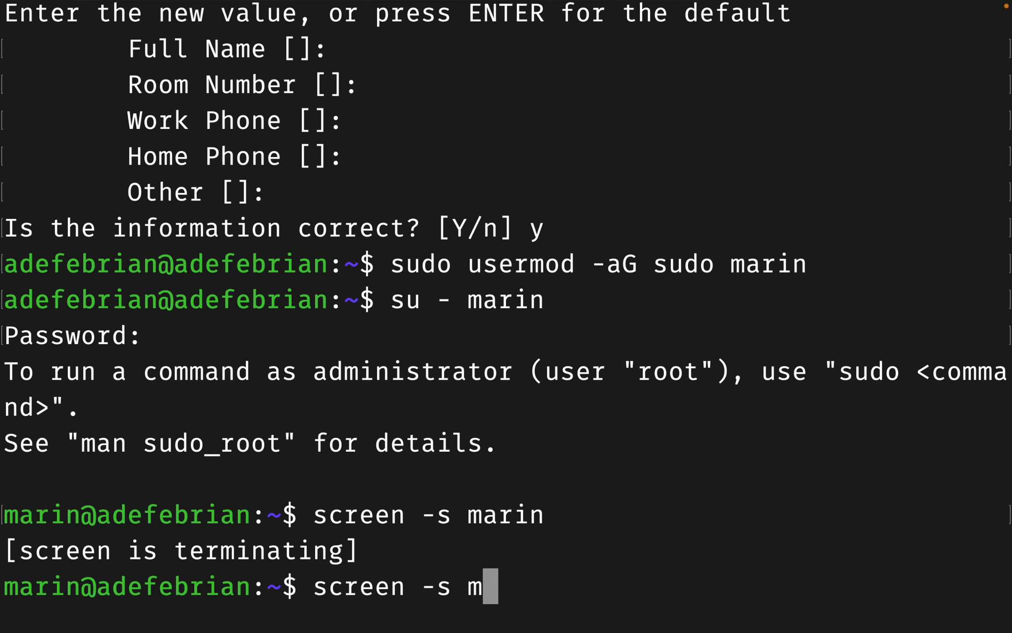
pyautogui.write('adefebrian')
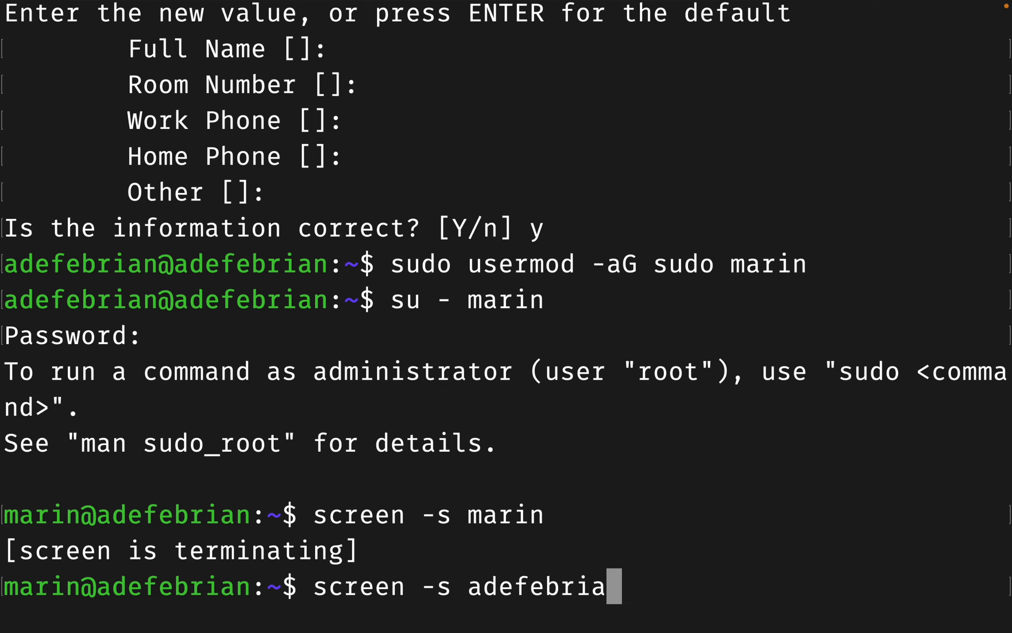
pyautogui.press('Return')
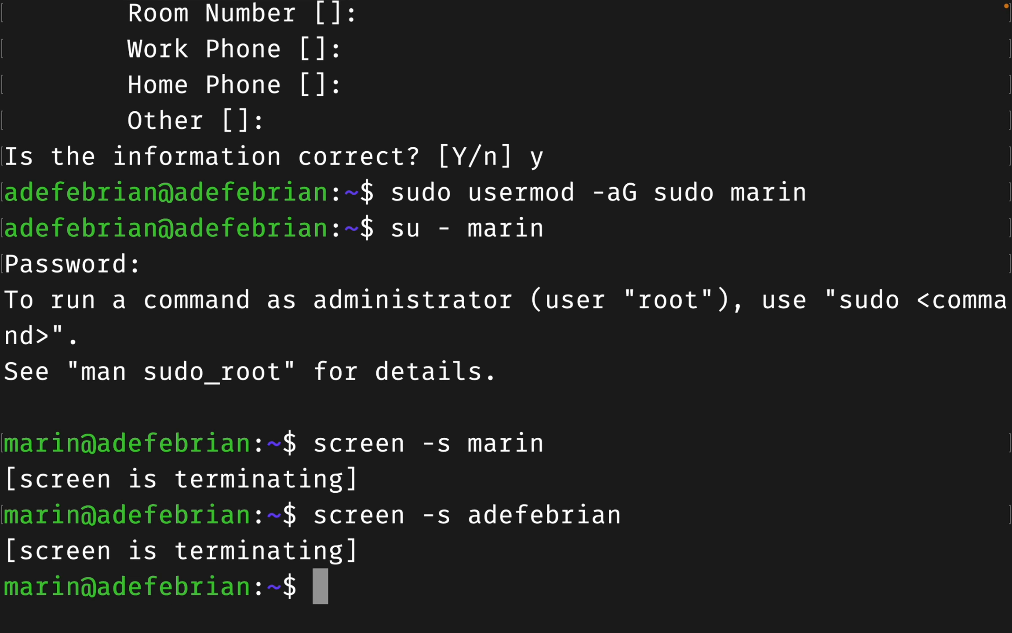
pyautogui.press('super+Tab')
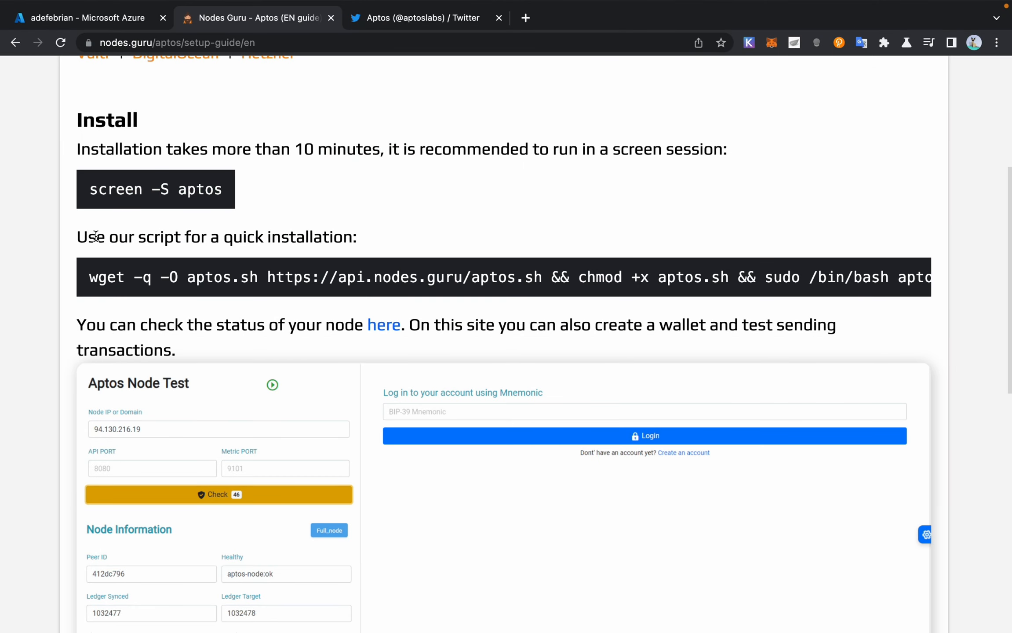
# Step: Copy the partial quick-installation command from the guide and run it, which fails as 'get' not found
pyautogui.moveTo(83, 285); pyautogui.dragTo(987, 279)
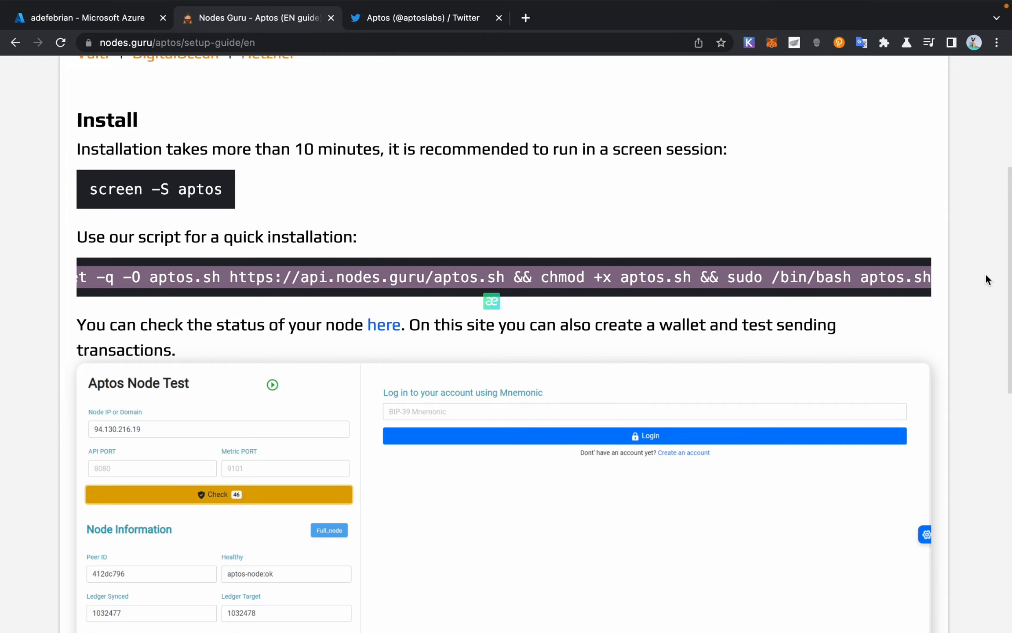
pyautogui.press('super+c')
pyautogui.press('super+Tab')
pyautogui.press('super+v')
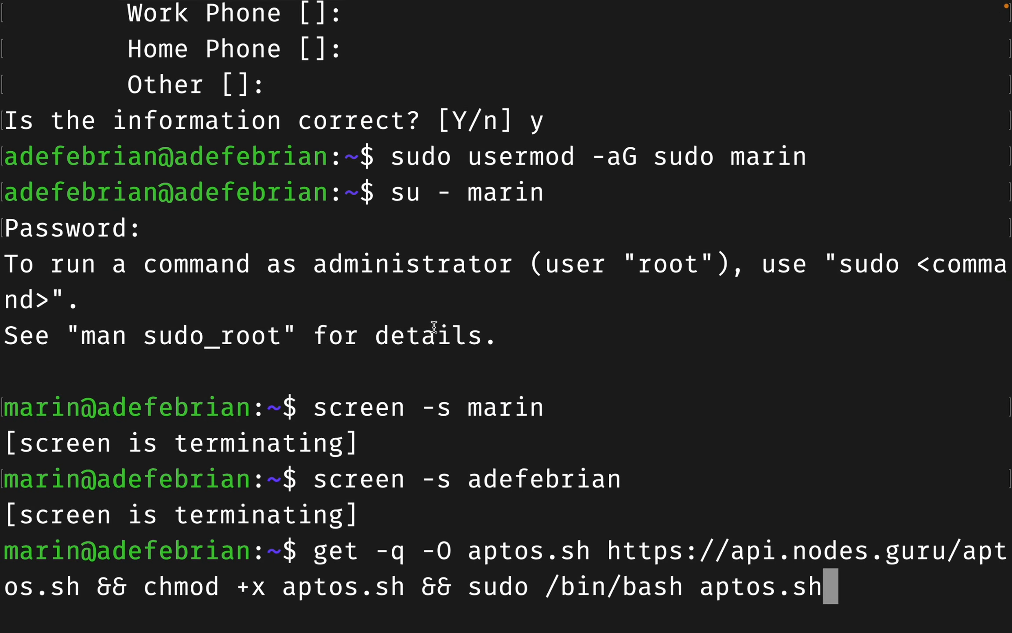
pyautogui.press('Return')
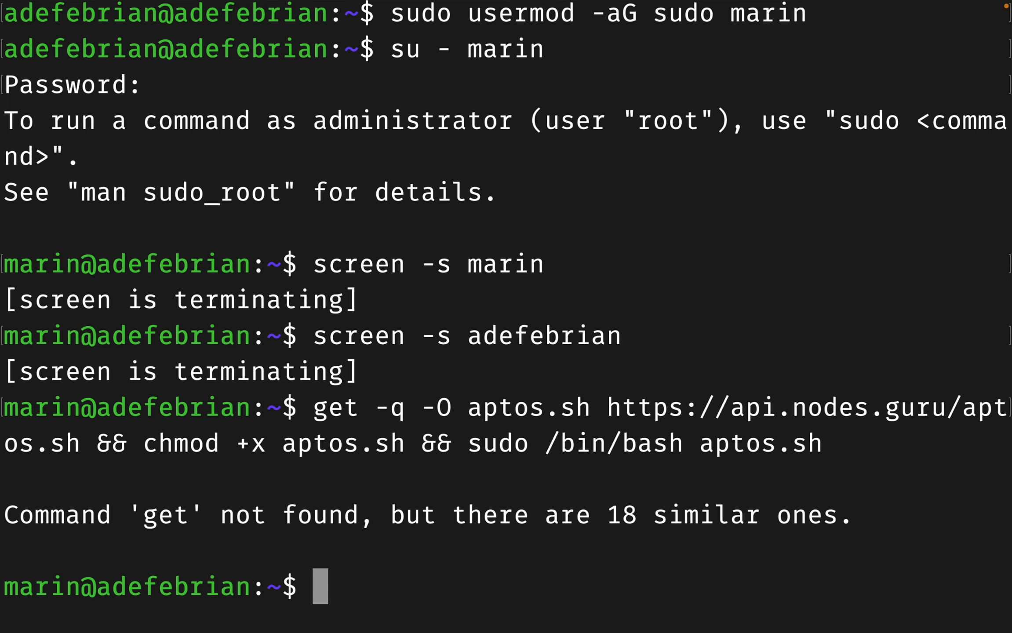
# Step: Copy the full wget aptos.sh install command, run it in the terminal, and enter the sudo password
pyautogui.press('super+Tab')
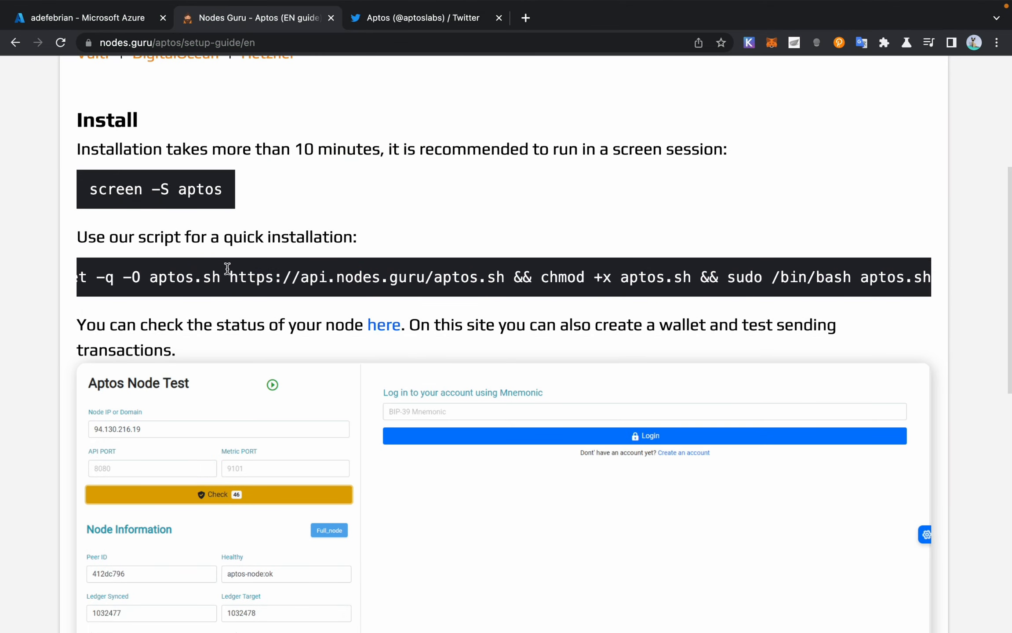
pyautogui.hscroll(-2, 228, 266)
pyautogui.moveTo(96, 280); pyautogui.dragTo(971, 293)
pyautogui.press('super+c')
pyautogui.press('super+Tab')
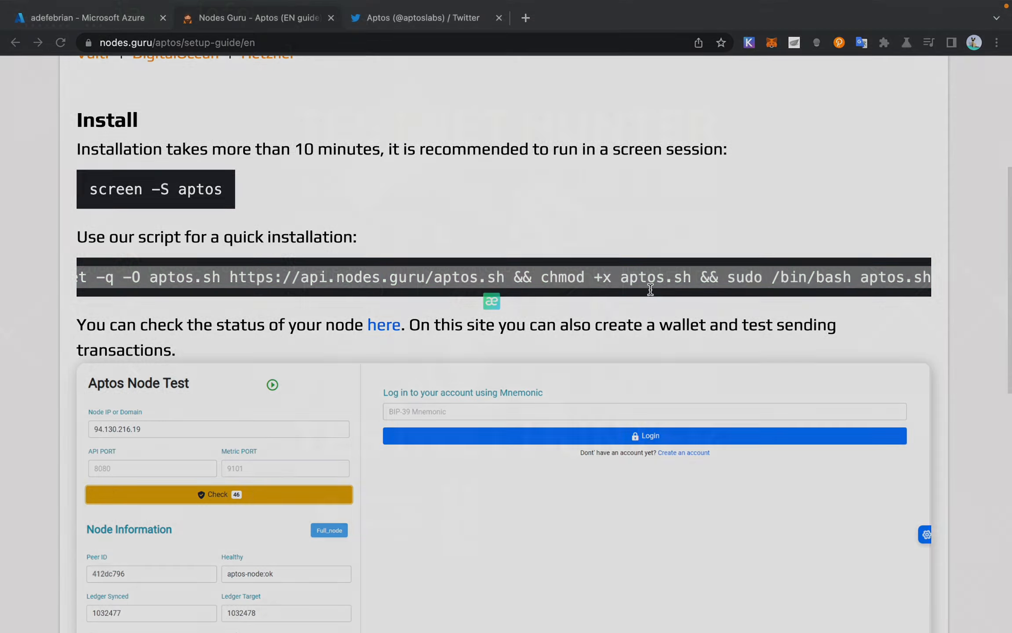
pyautogui.press('super+v')
pyautogui.press('Return')
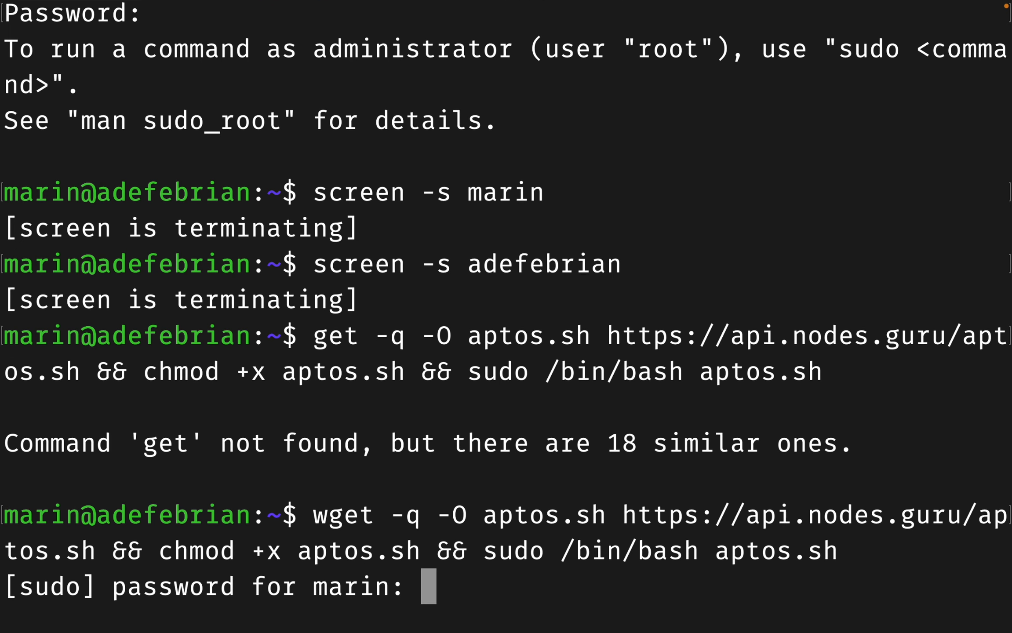
pyautogui.press('Return')
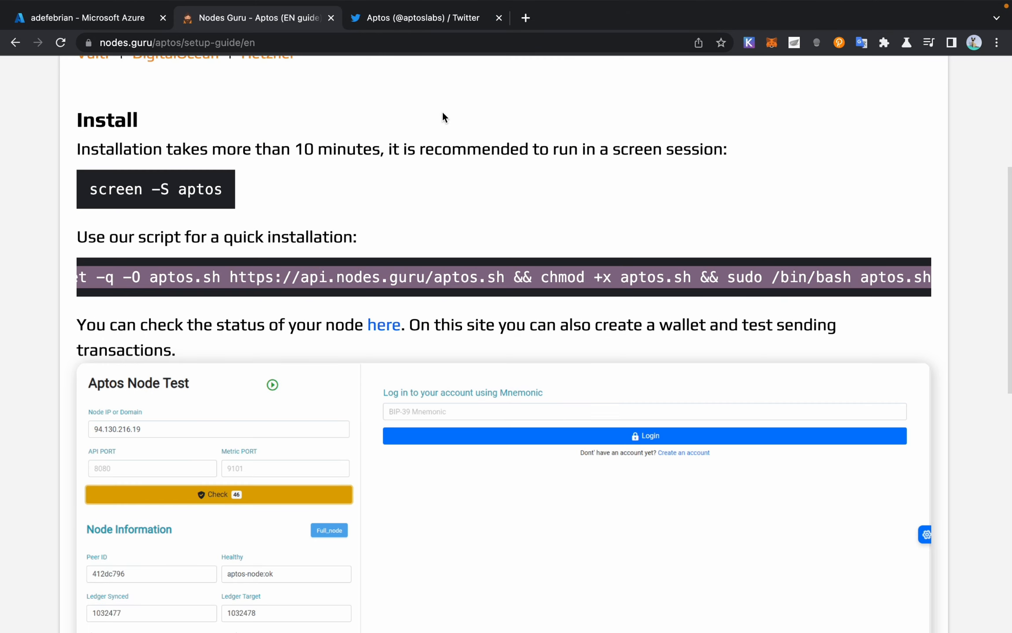
pyautogui.scroll(2, 487, 247)
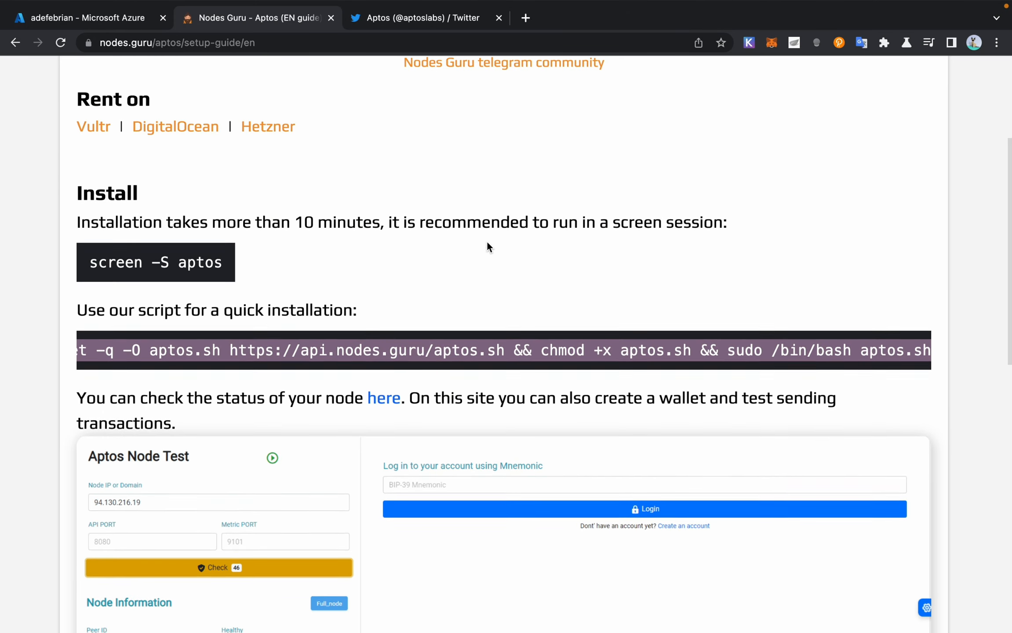
pyautogui.scroll(-1, 487, 243)
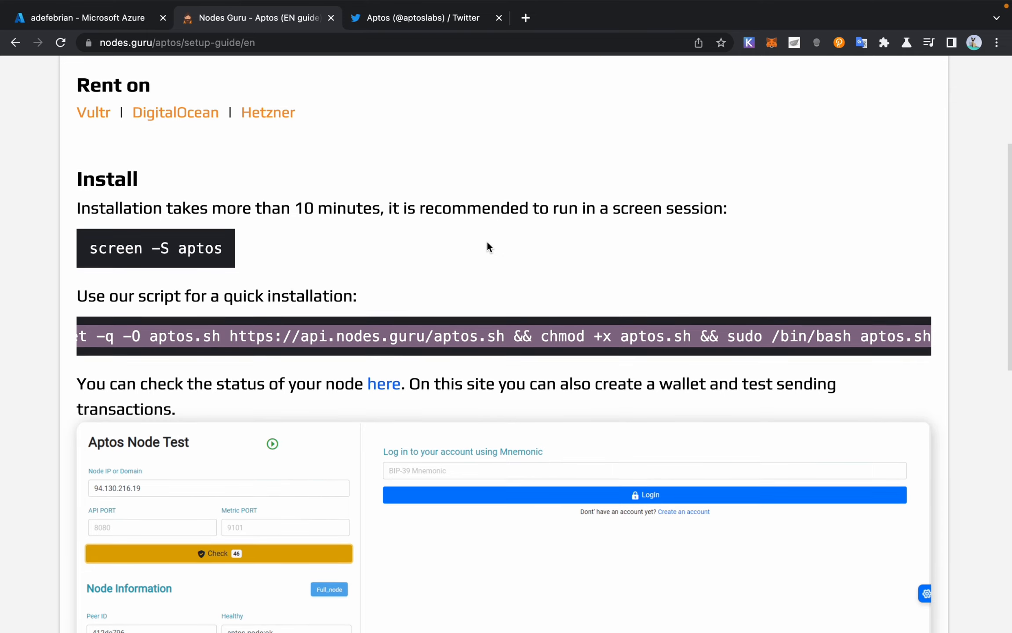
pyautogui.scroll(-2, 487, 244)
pyautogui.scroll(2, 487, 243)
pyautogui.scroll(2, 487, 247)
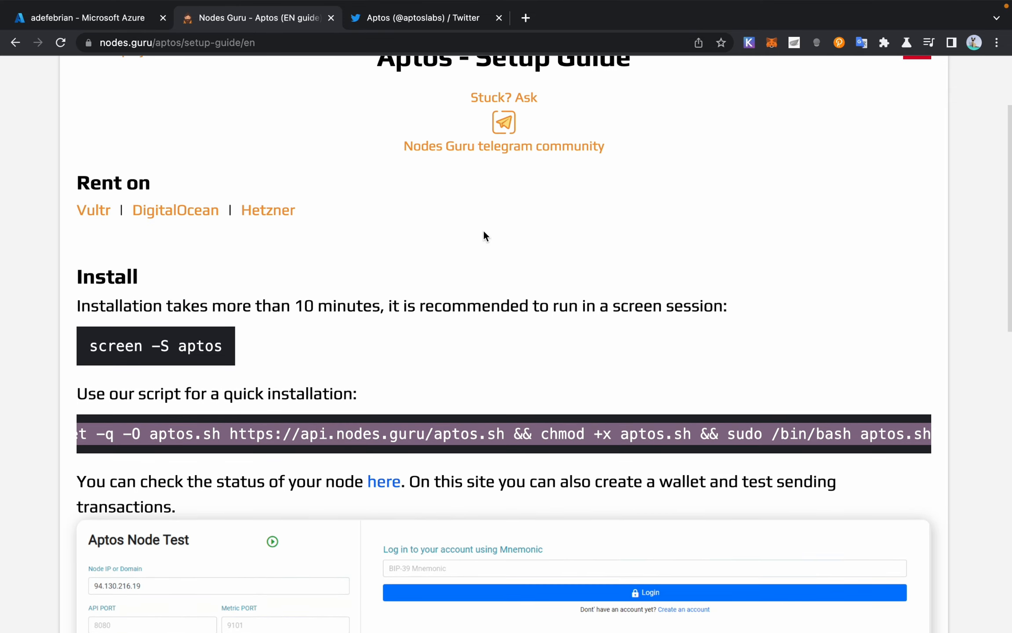
pyautogui.scroll(3, 485, 233)
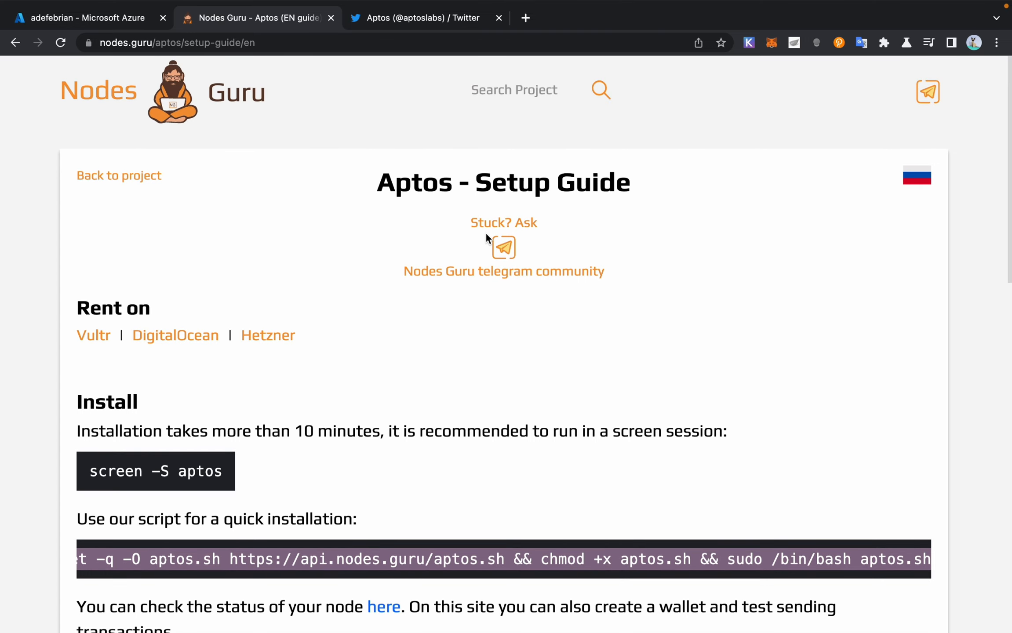
pyautogui.scroll(-1, 486, 234)
pyautogui.scroll(1, 486, 233)
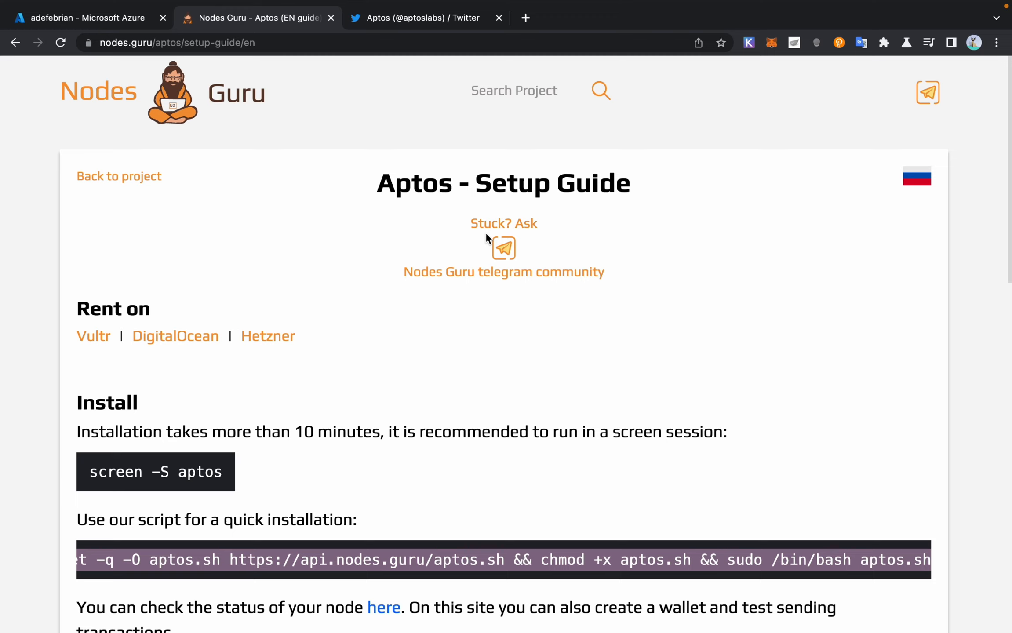
pyautogui.scroll(-3, 486, 236)
pyautogui.scroll(2, 487, 237)
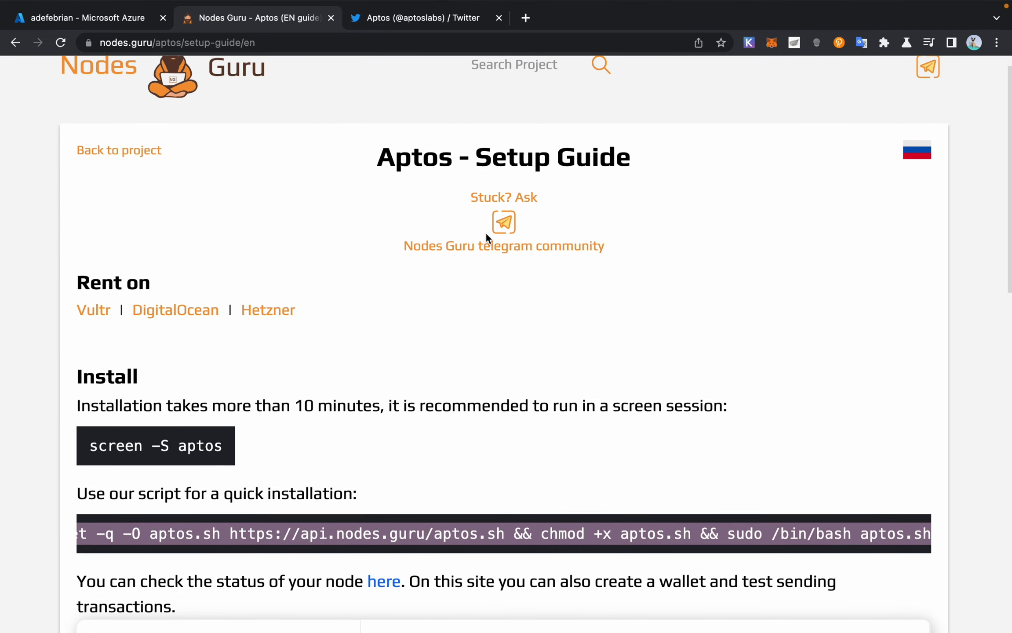
pyautogui.scroll(-6, 486, 236)
pyautogui.moveTo(2, 5)
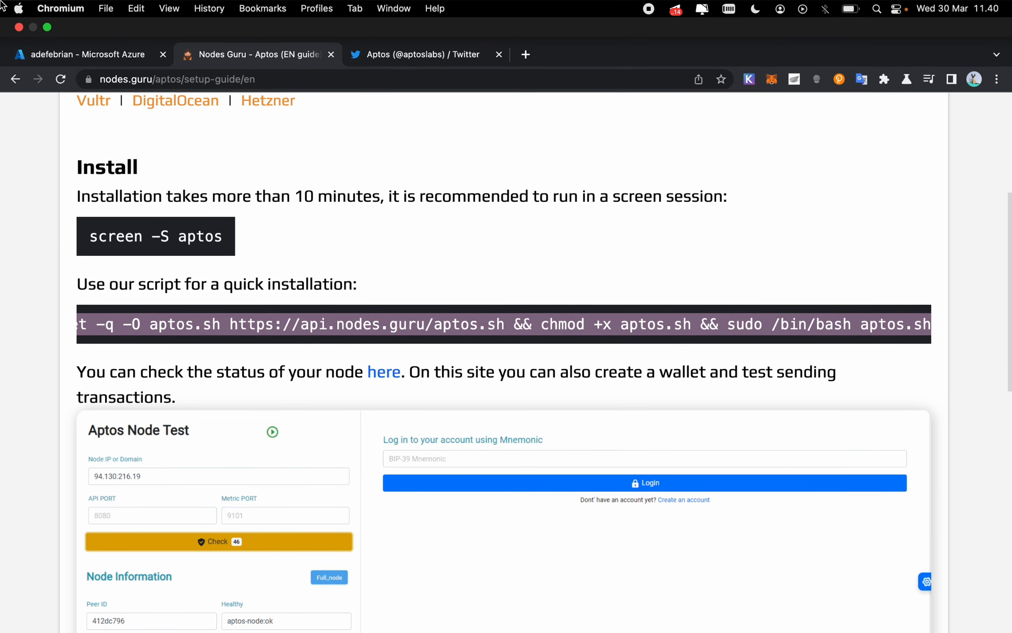
pyautogui.scroll(-5, 605, 162)
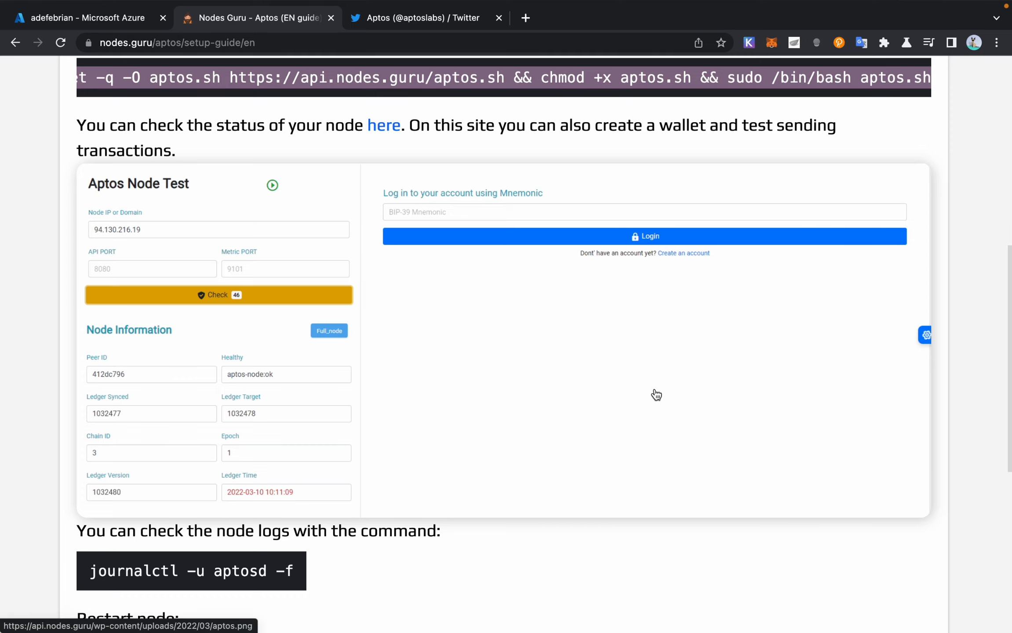
pyautogui.scroll(1, 656, 395)
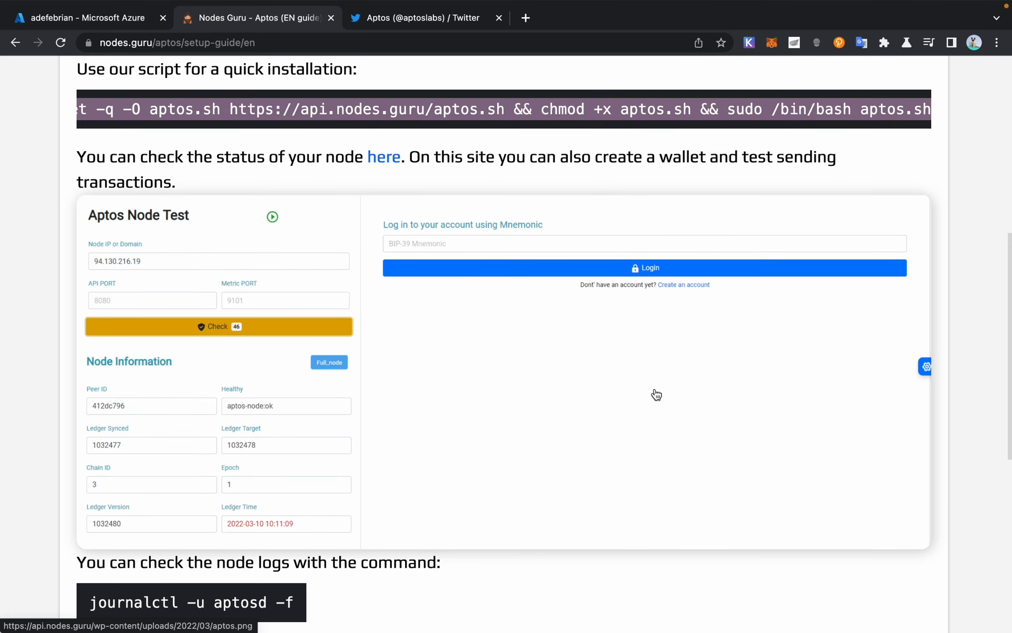
pyautogui.scroll(10, 656, 395)
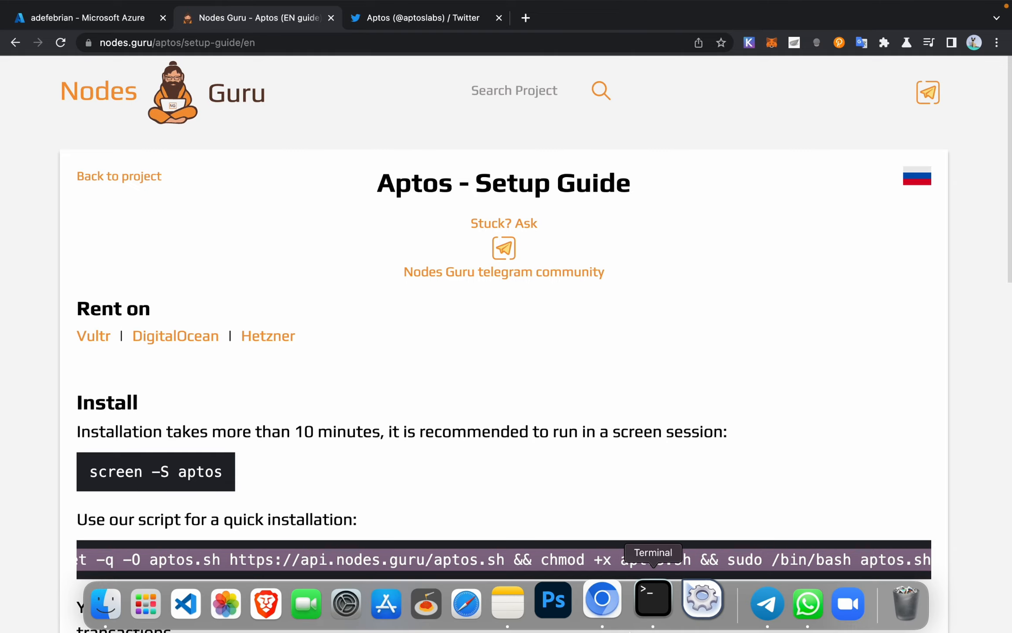
pyautogui.click(648, 602)
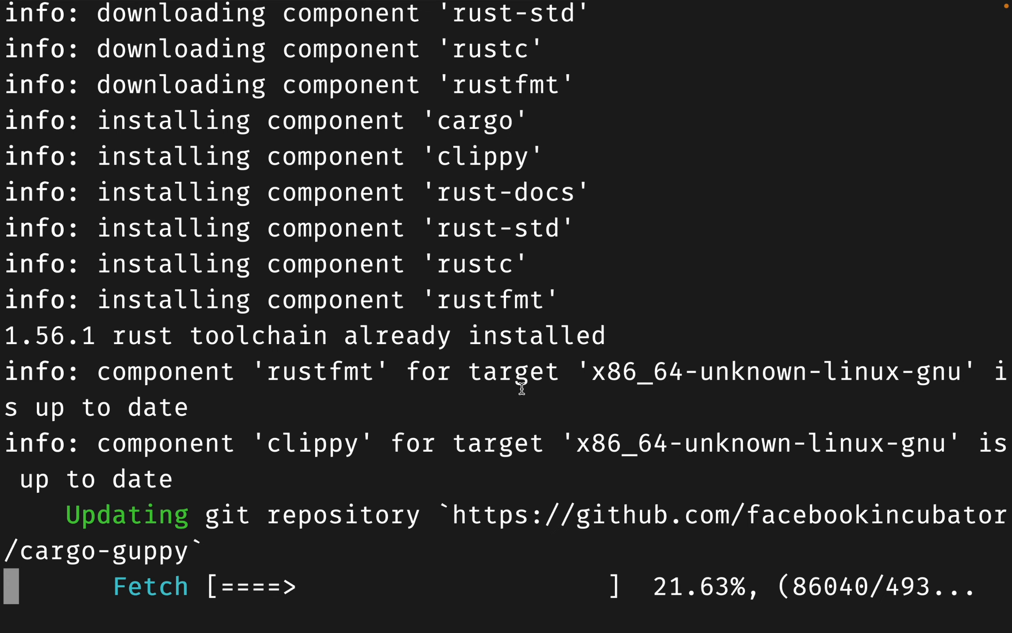
pyautogui.press('super+Tab')
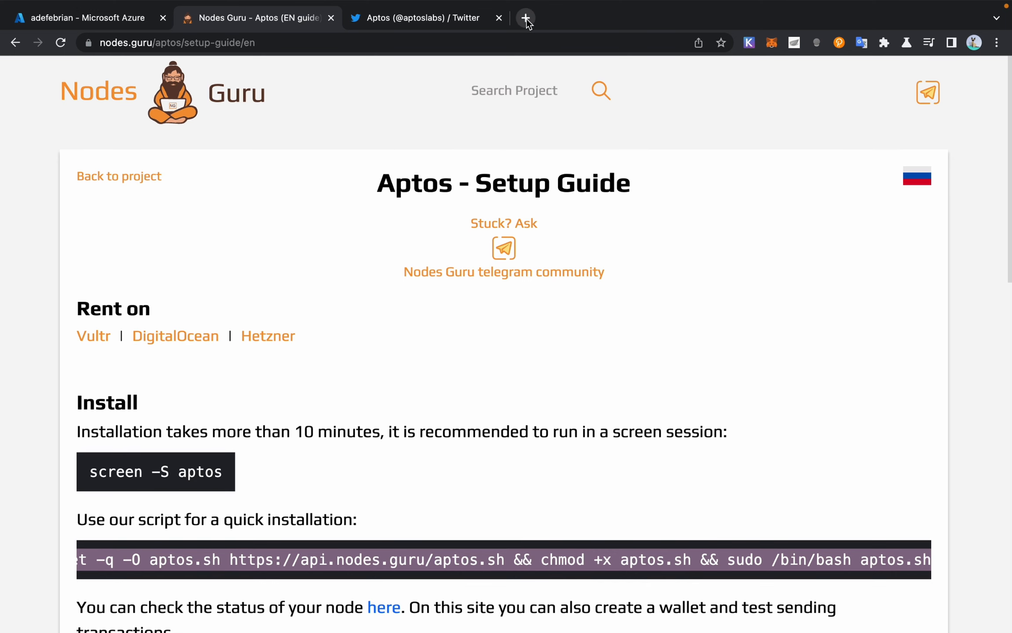
# Step: Search the Telegram channel for 'list vps' and open the free-trial Linux VPS provider message
pyautogui.click(85, 19)
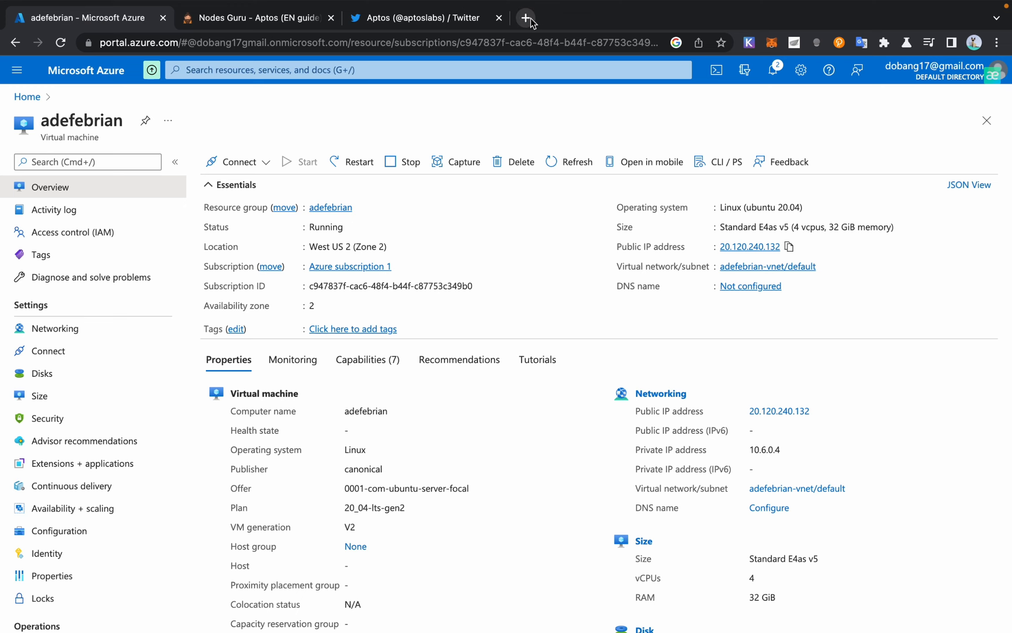
pyautogui.moveTo(526, 615)
pyautogui.click(767, 604)
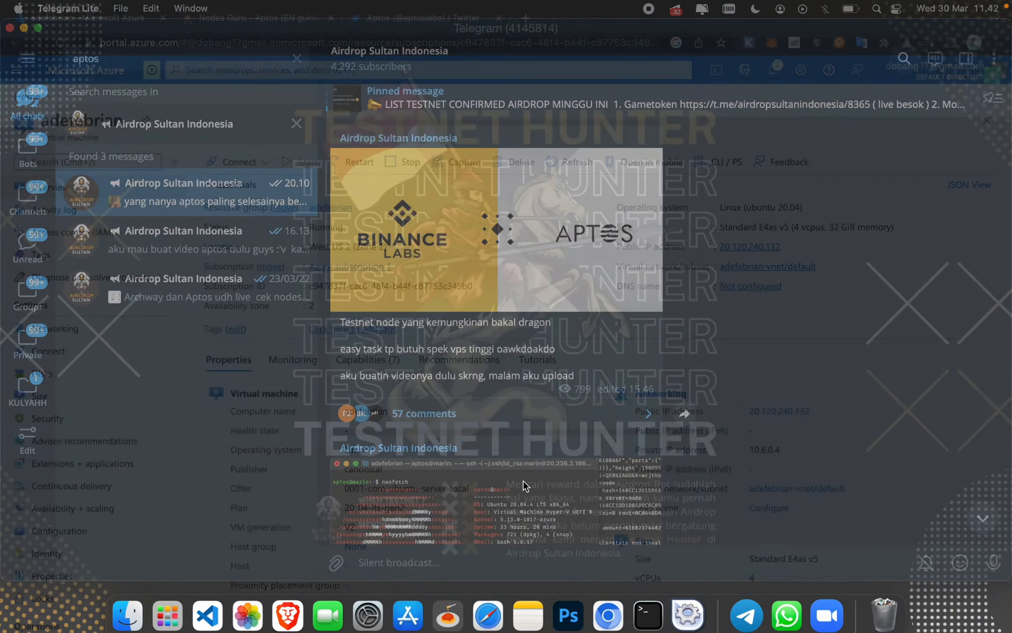
pyautogui.doubleClick(110, 59)
pyautogui.click(27, 59)
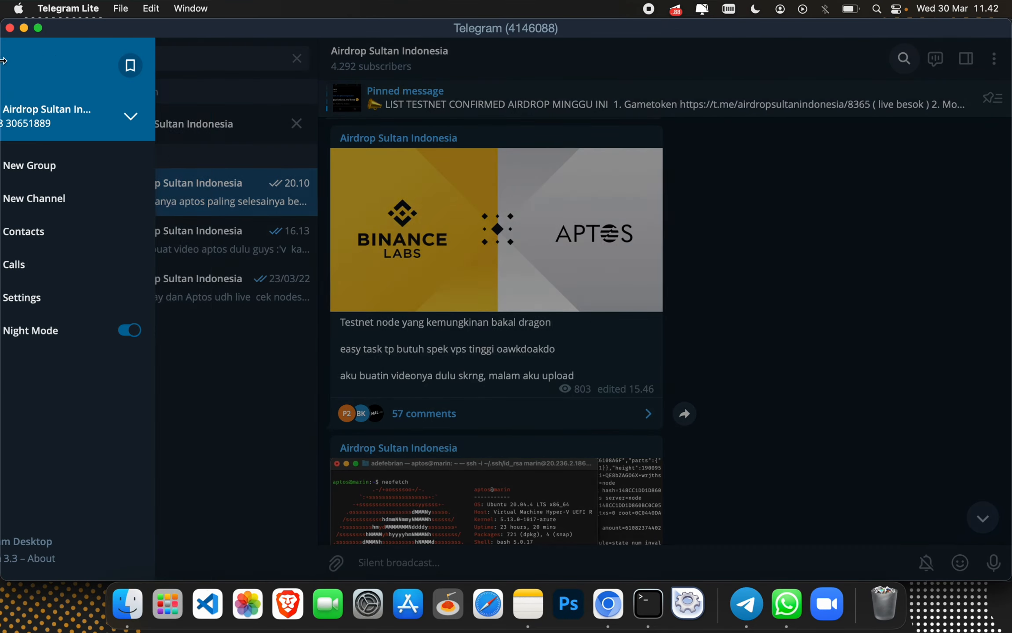
pyautogui.write('l')
pyautogui.click(253, 99)
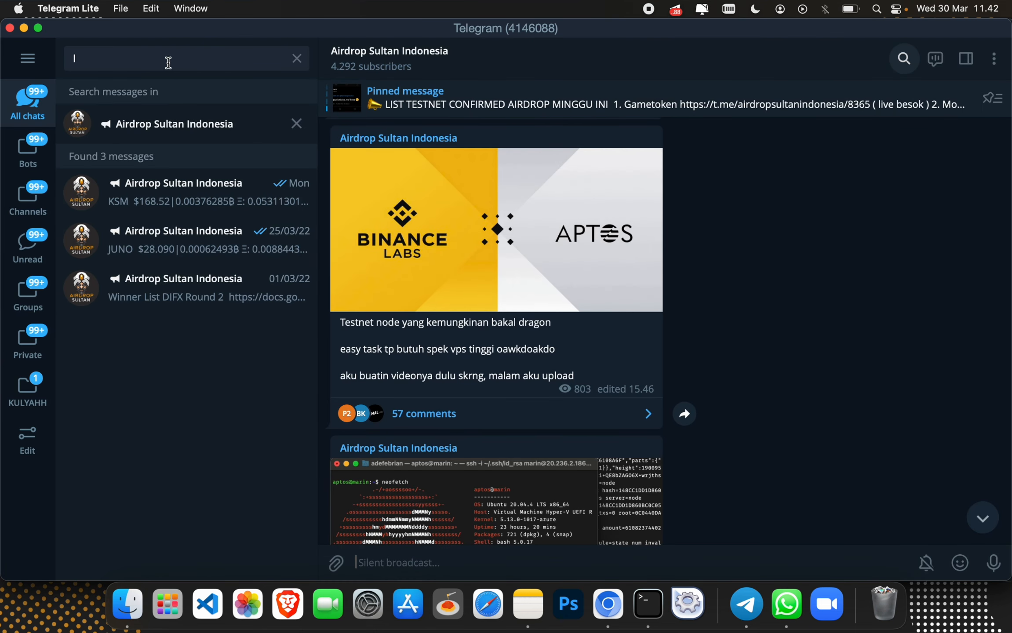
pyautogui.write('ist')
pyautogui.click(83, 58)
pyautogui.write('is')
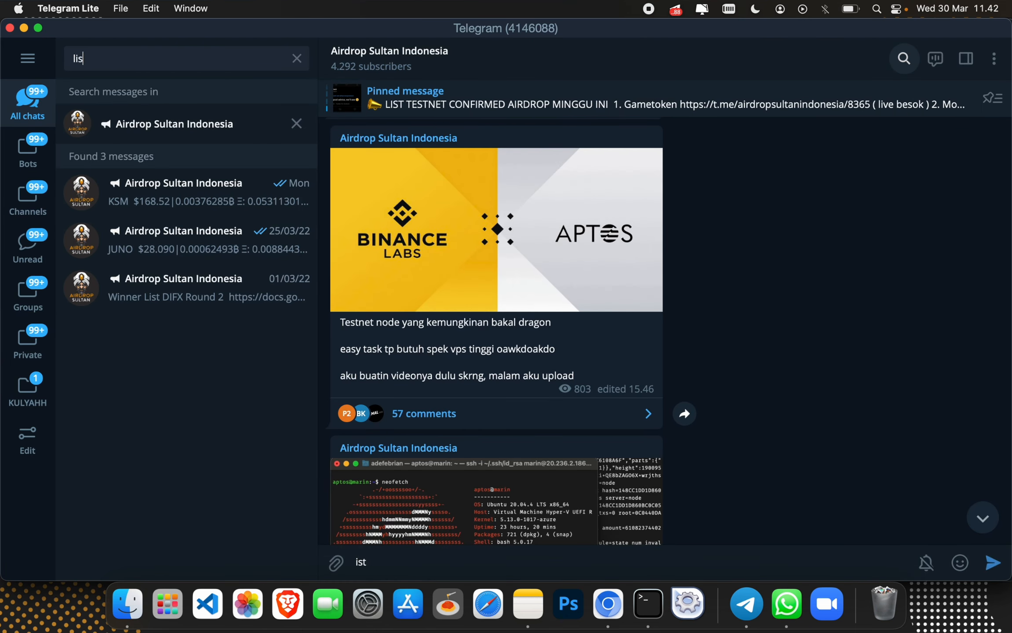
pyautogui.write('t vps')
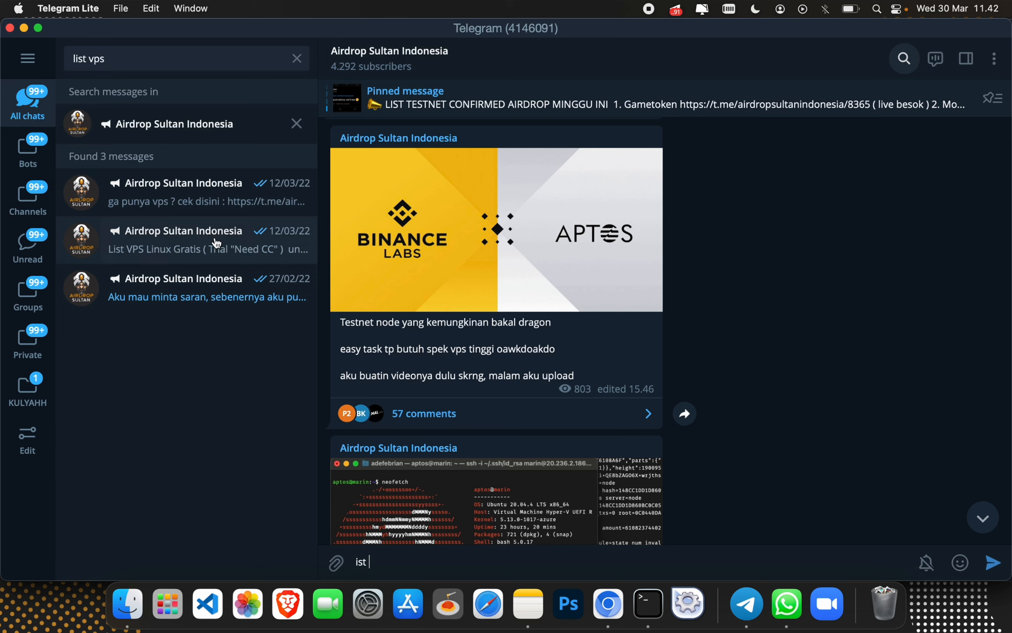
pyautogui.click(257, 252)
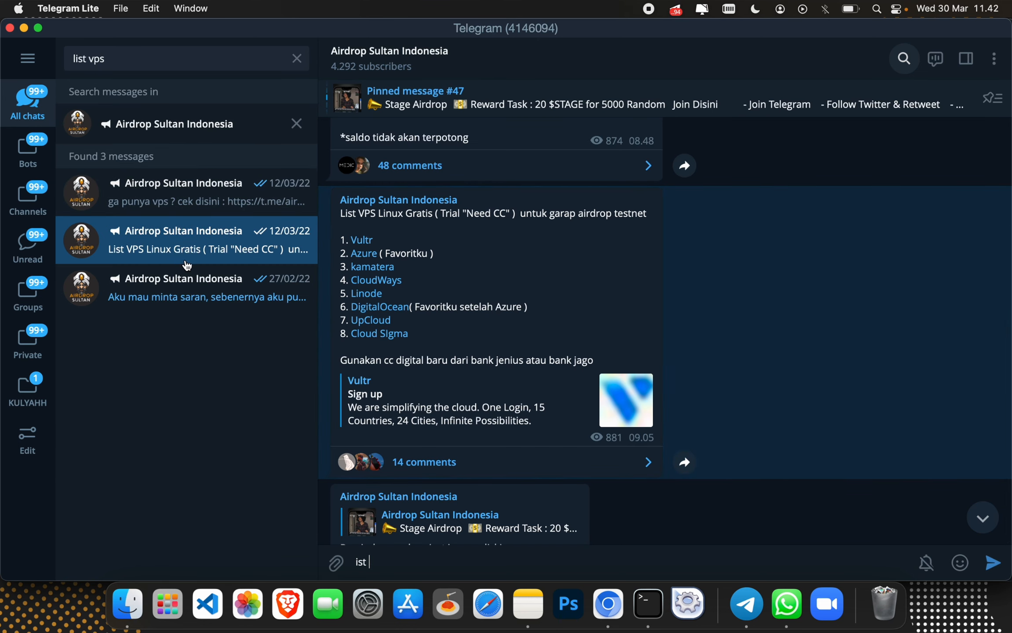
# Step: Open the Vultr link from the provider list and confirm opening it in the browser
pyautogui.scroll(-1, 373, 235)
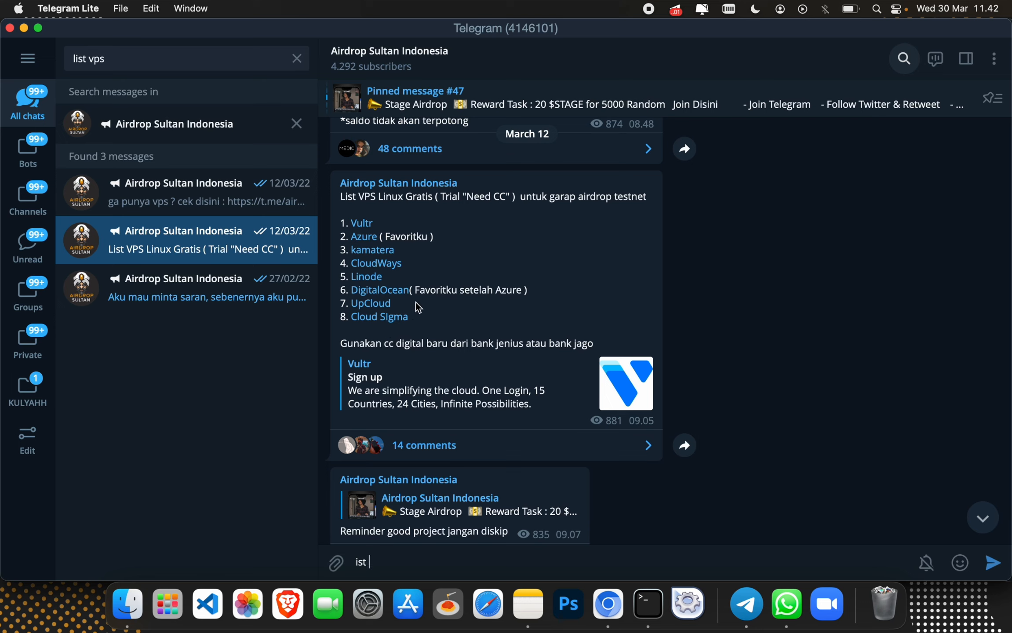
pyautogui.click(339, 211)
pyautogui.moveTo(339, 211); pyautogui.dragTo(596, 346)
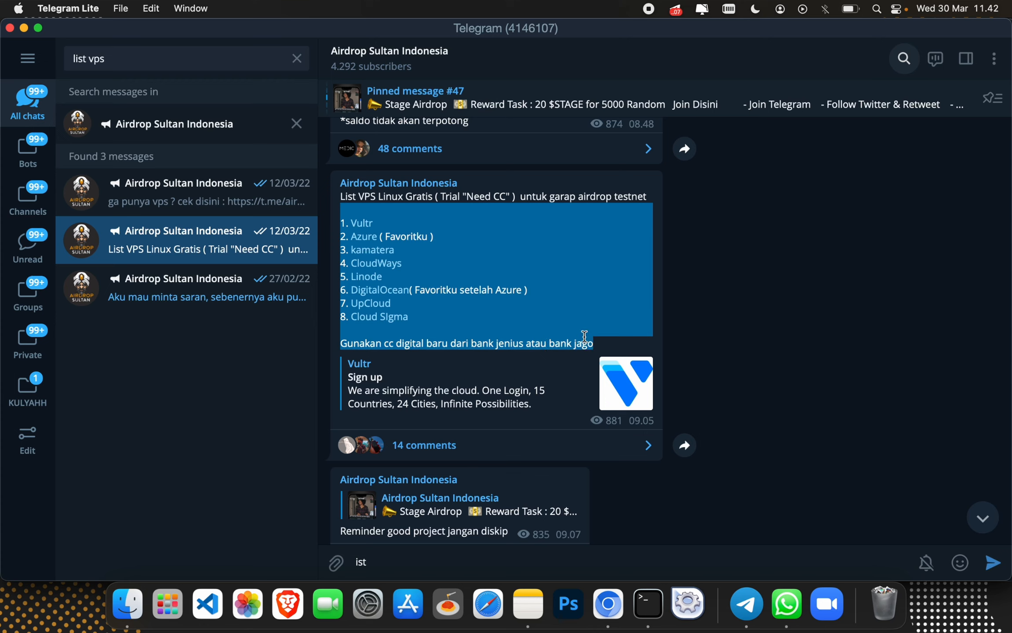
pyautogui.click(475, 257)
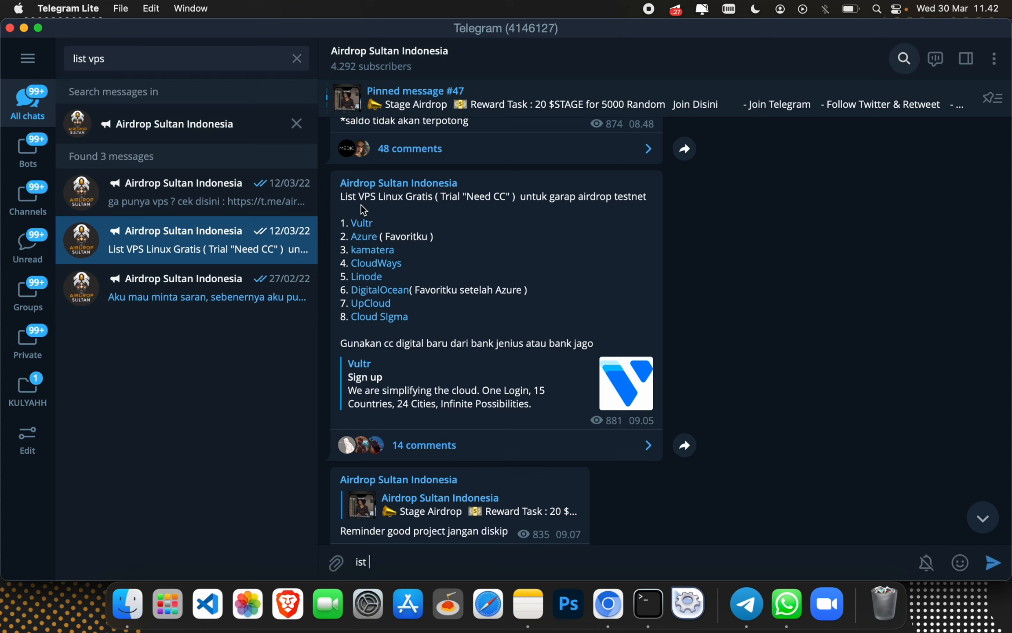
pyautogui.scroll(-1, 402, 234)
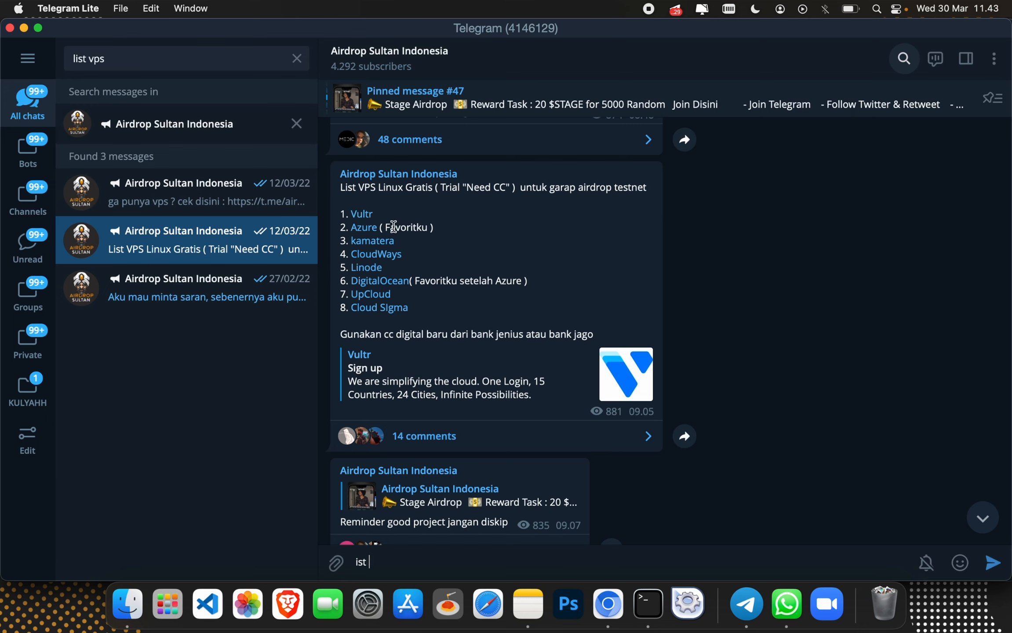
pyautogui.click(359, 214)
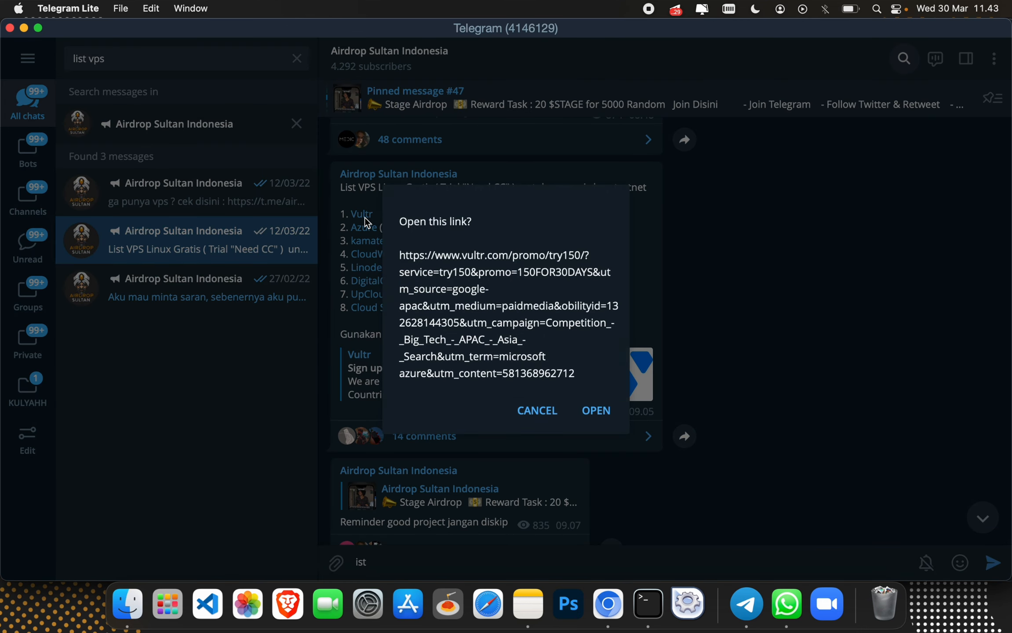
pyautogui.click(597, 414)
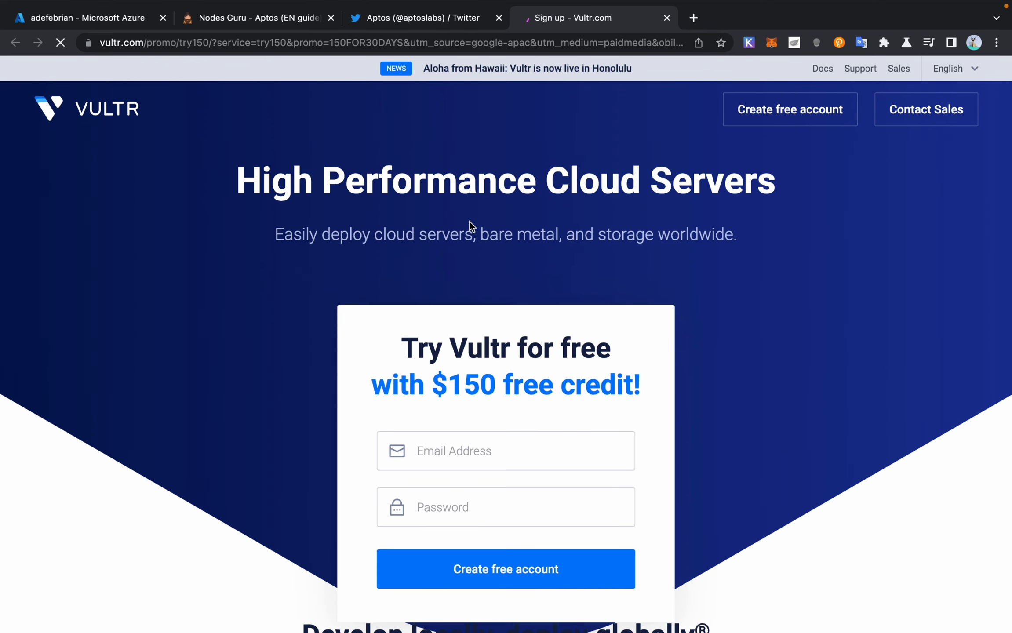
# Step: Scroll through Vultr's $150 free-credit sign-up page and back to the top
pyautogui.scroll(-2, 470, 221)
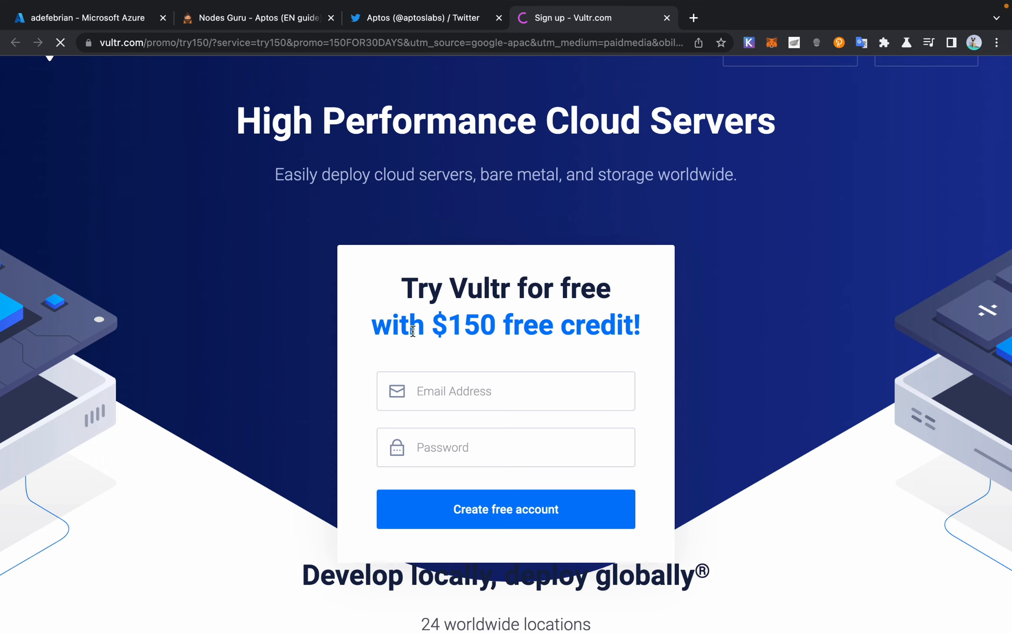
pyautogui.scroll(-3, 459, 345)
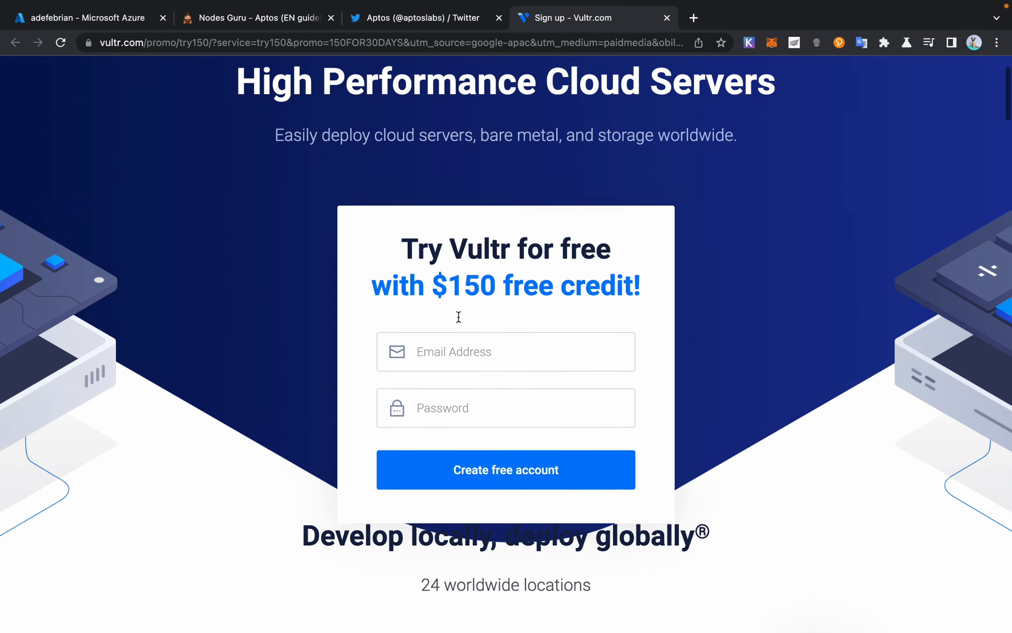
pyautogui.scroll(4, 458, 316)
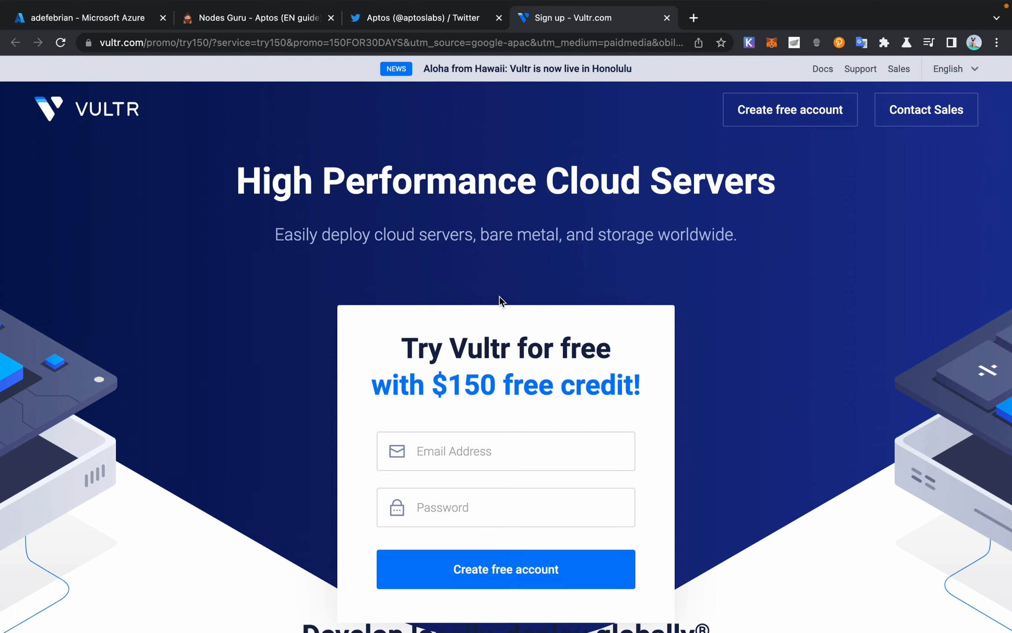
pyautogui.moveTo(699, 602)
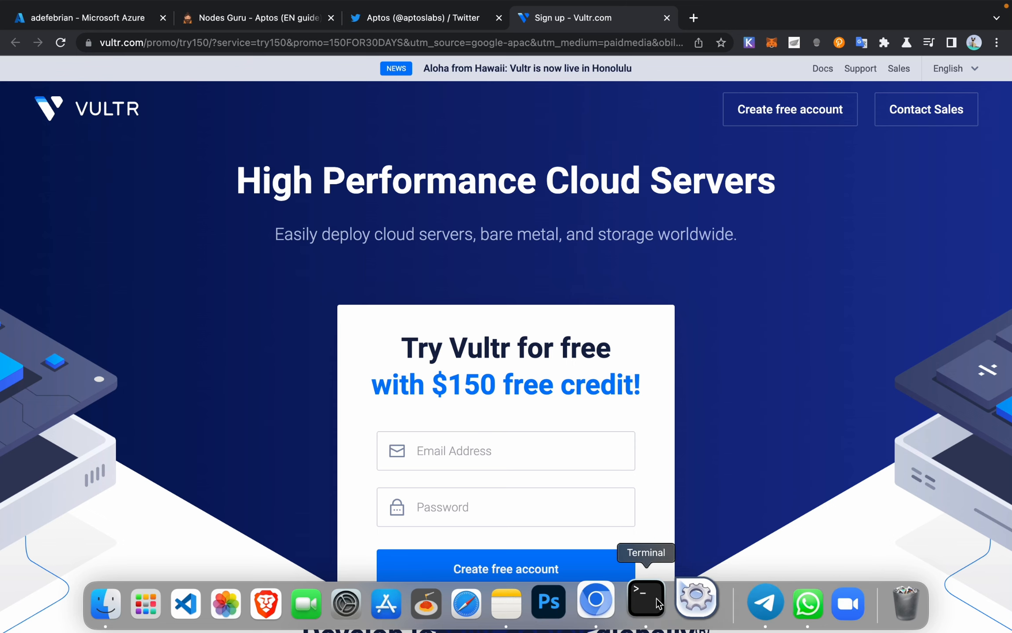
# Step: Check the Aptos install compiling Rust crates in Terminal, then bring back Telegram's free VPS list
pyautogui.click(657, 598)
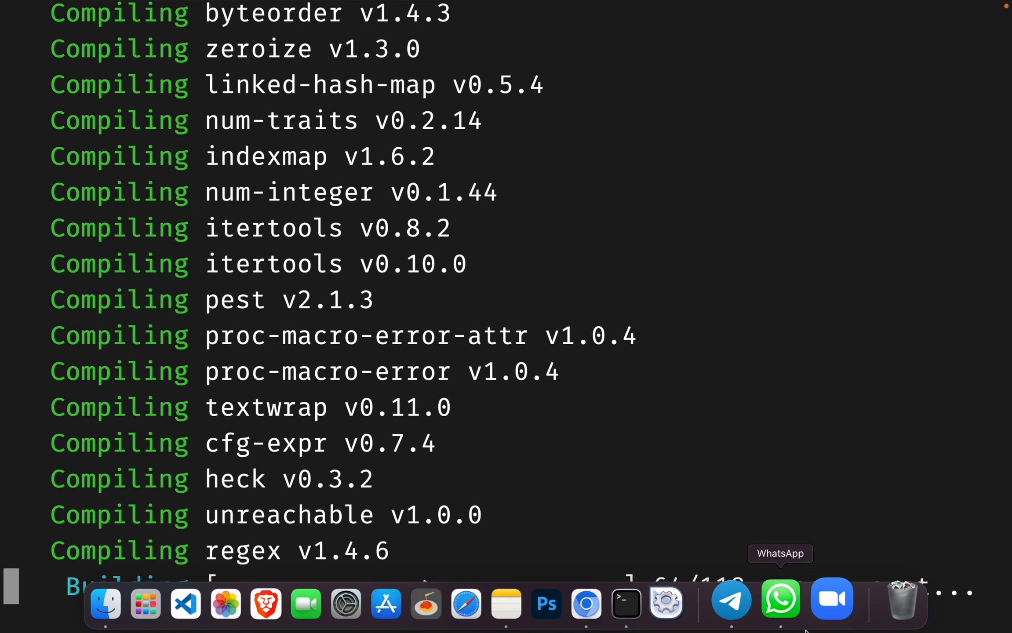
pyautogui.click(752, 611)
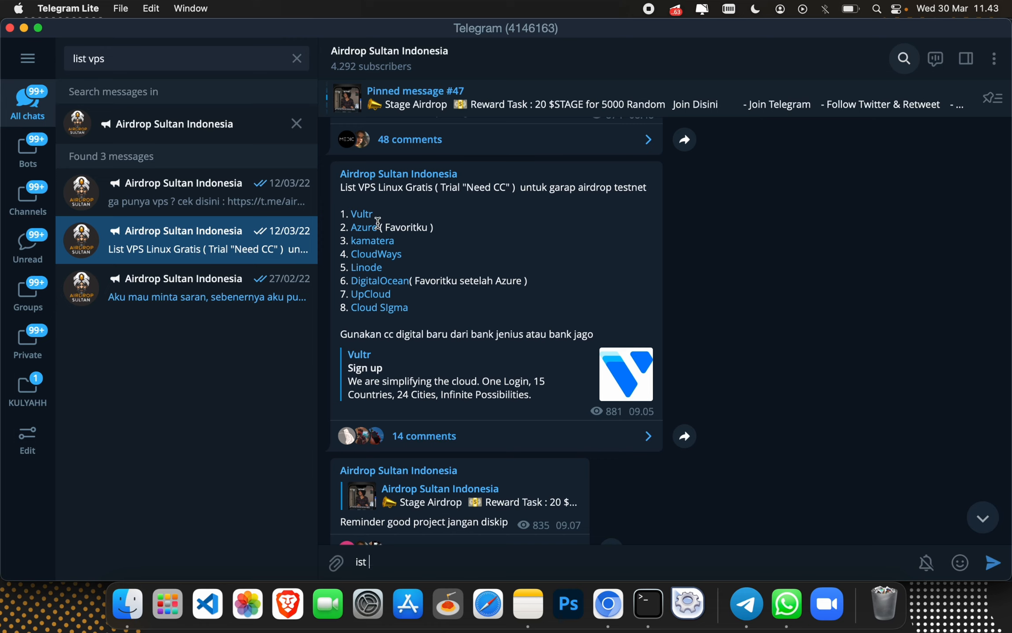
# Step: Try the Azure, DigitalOcean and Linode links in the VPS list, cancelling each prompt
pyautogui.scroll(-1, 418, 264)
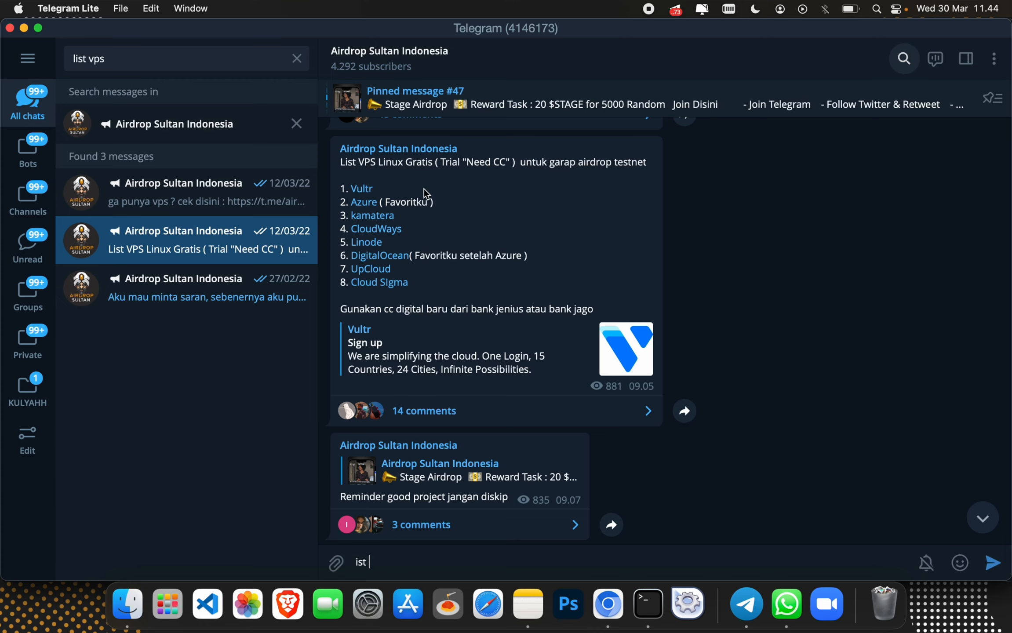
pyautogui.click(371, 209)
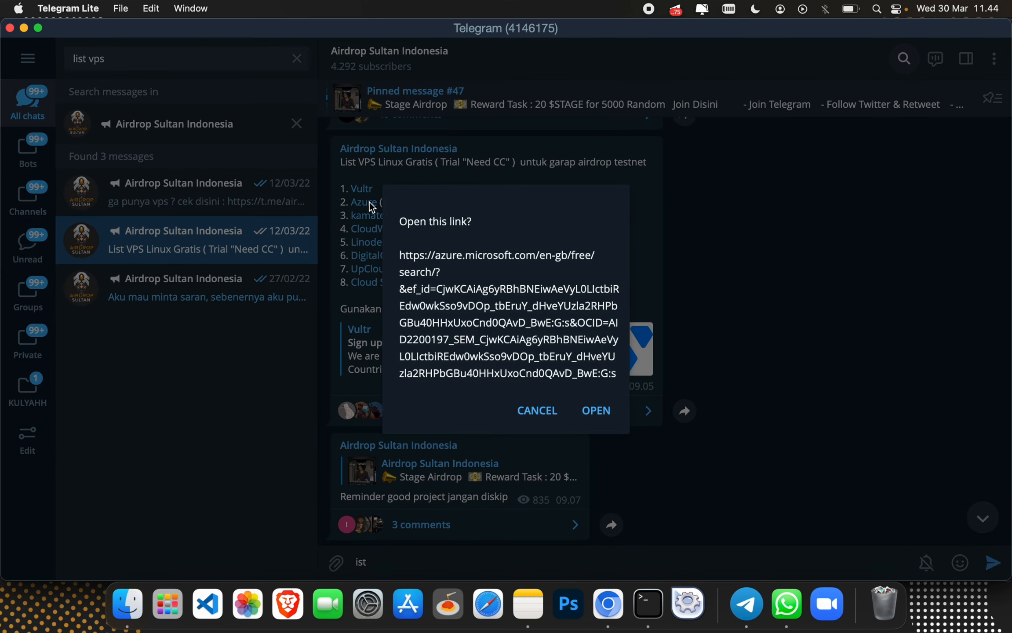
pyautogui.click(539, 412)
pyautogui.scroll(-1, 354, 222)
pyautogui.scroll(-1, 353, 222)
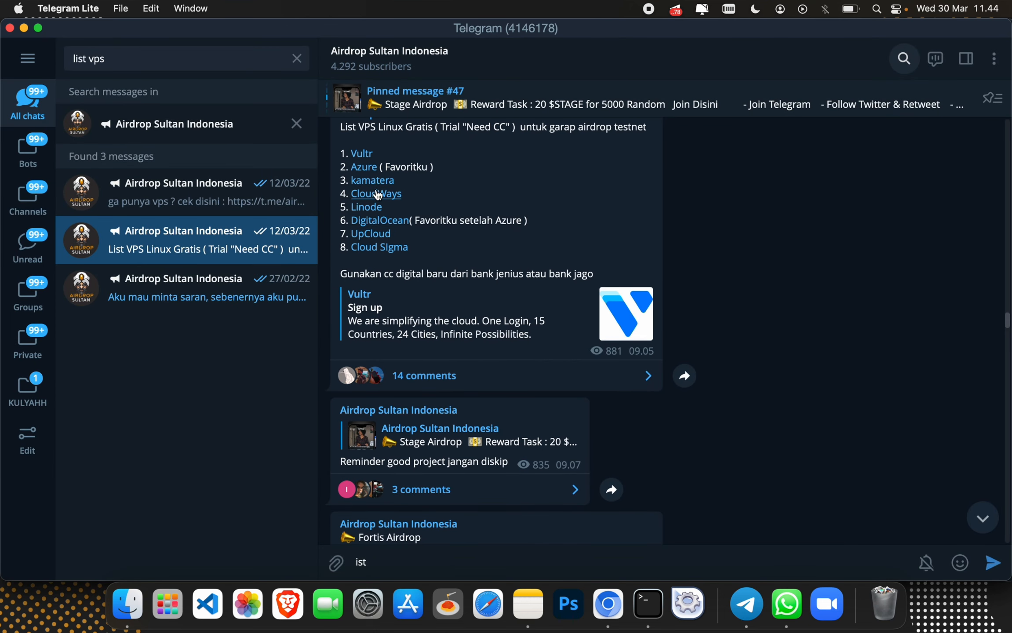
pyautogui.click(386, 224)
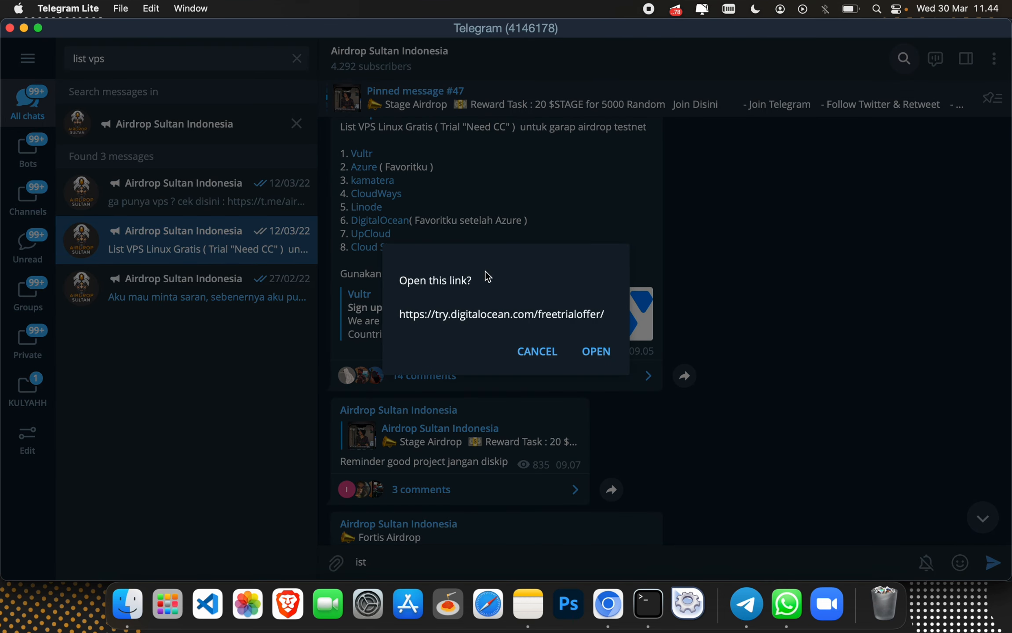
pyautogui.click(552, 362)
pyautogui.click(370, 211)
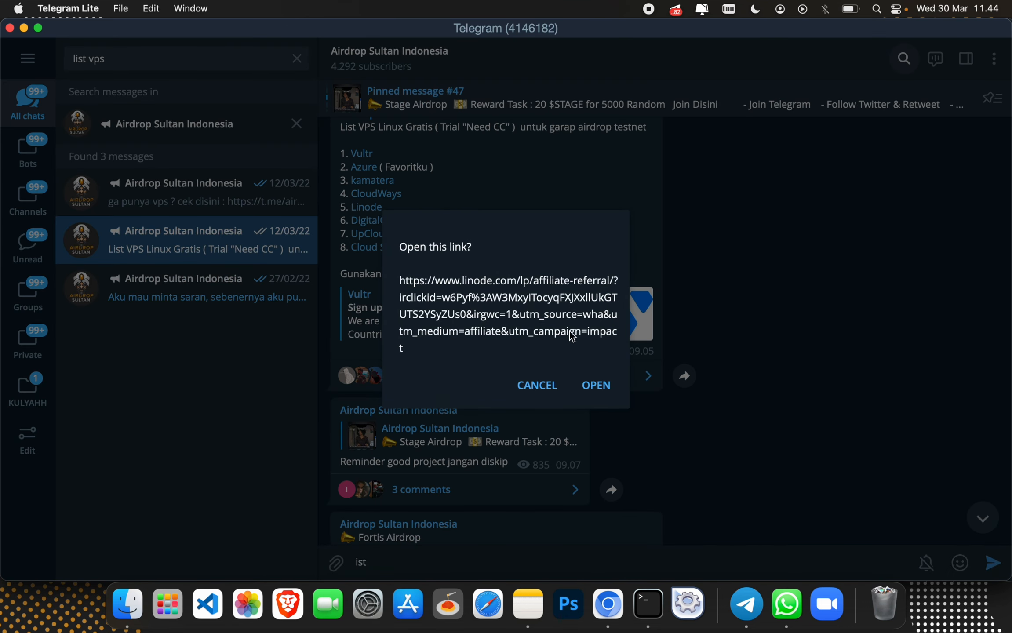
pyautogui.click(562, 378)
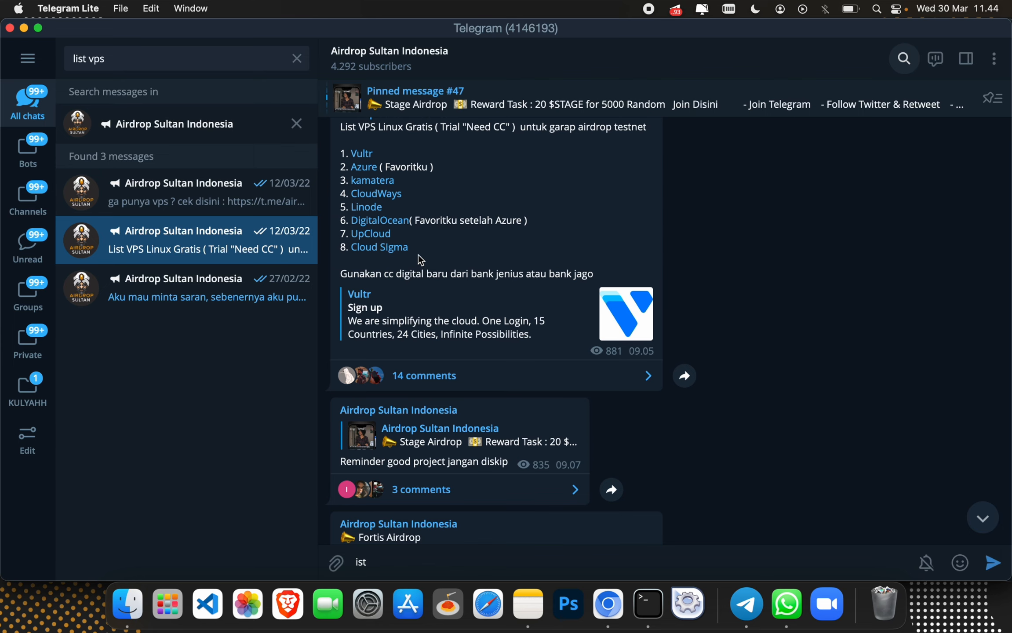
# Step: Select the Vultr try150 sign-up link from the VPS list post
pyautogui.scroll(2, 435, 215)
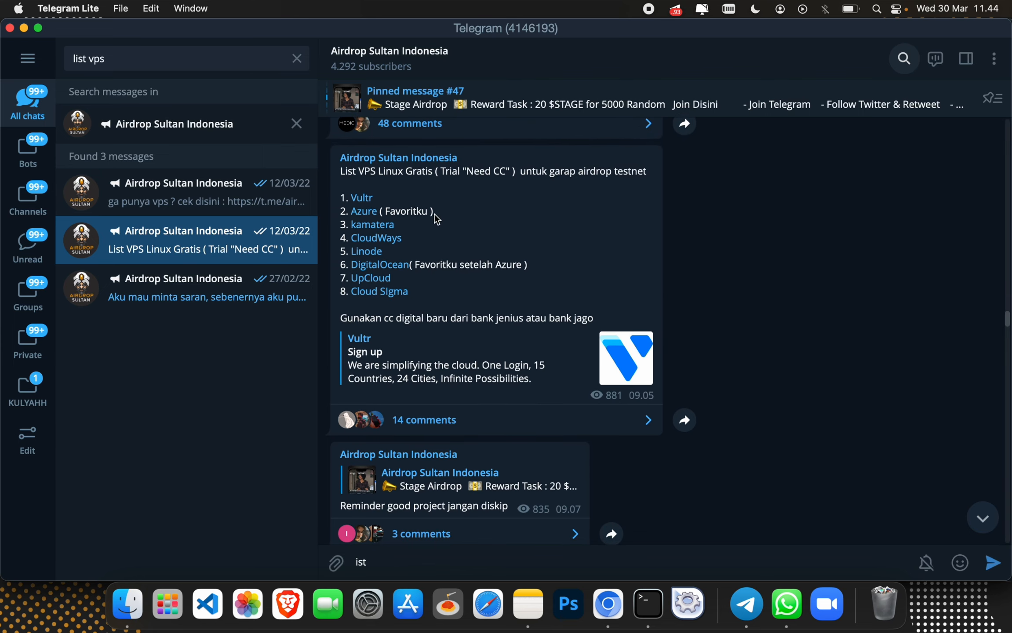
pyautogui.scroll(-1, 436, 218)
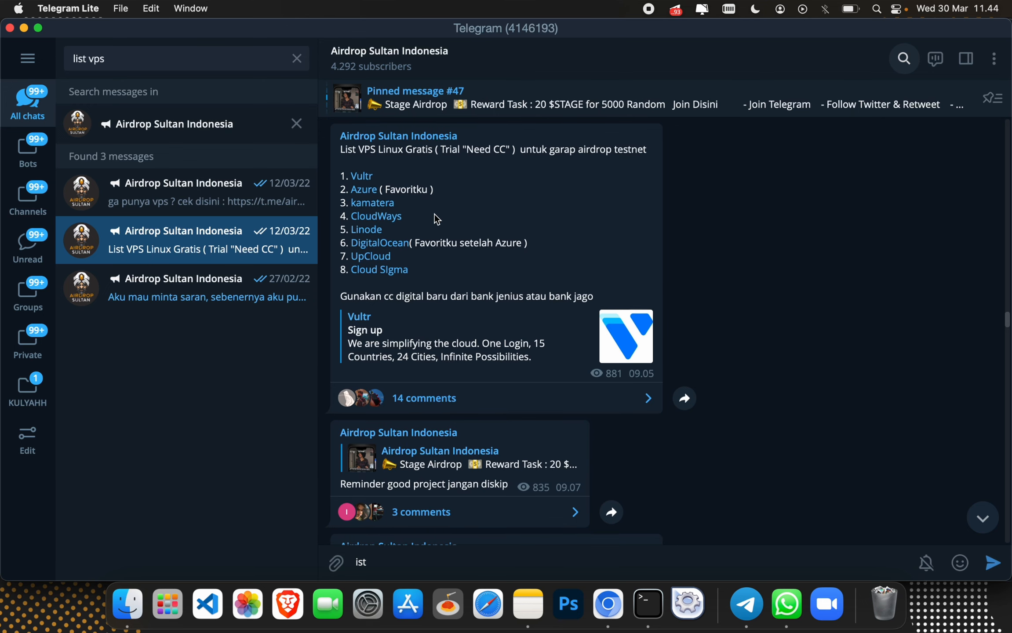
pyautogui.scroll(-1, 437, 218)
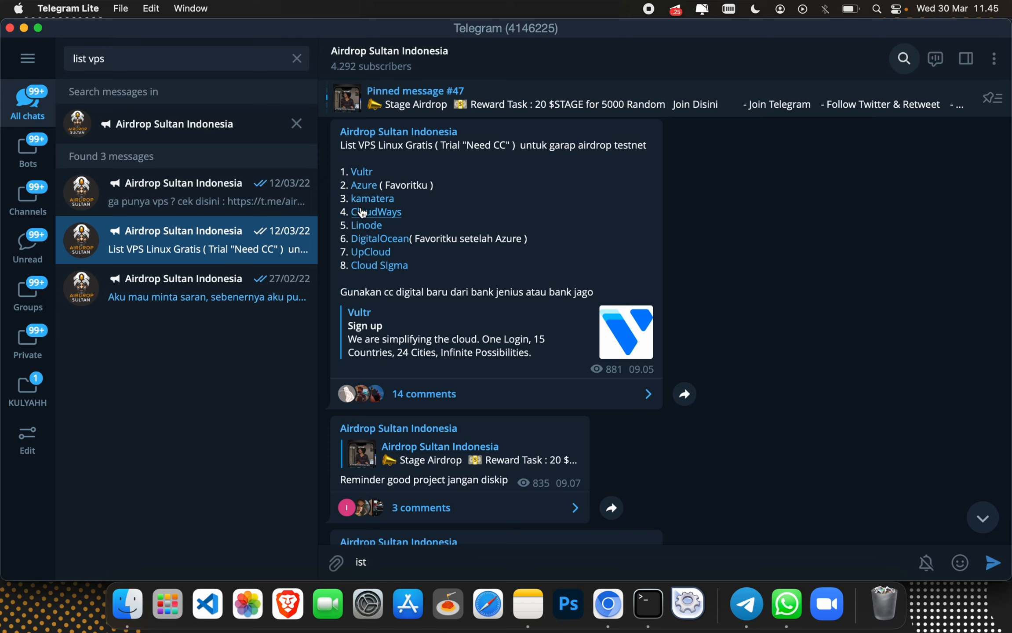
pyautogui.click(367, 171)
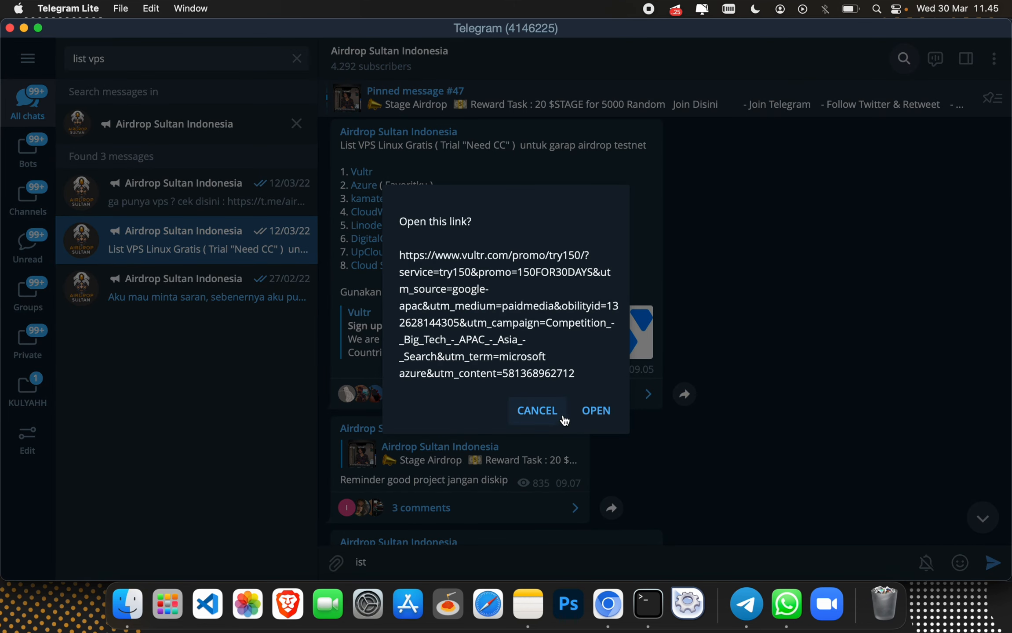
# Step: Load the Vultr try150 promo in a new Chromium tab, then view the Aptos Twitter profile
pyautogui.click(594, 411)
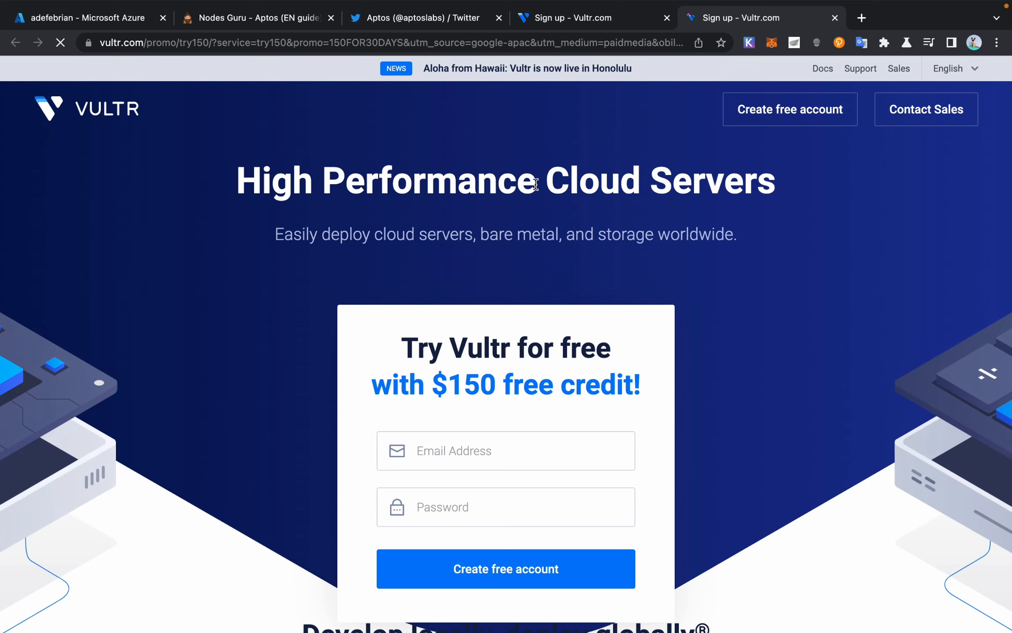
pyautogui.moveTo(610, 5)
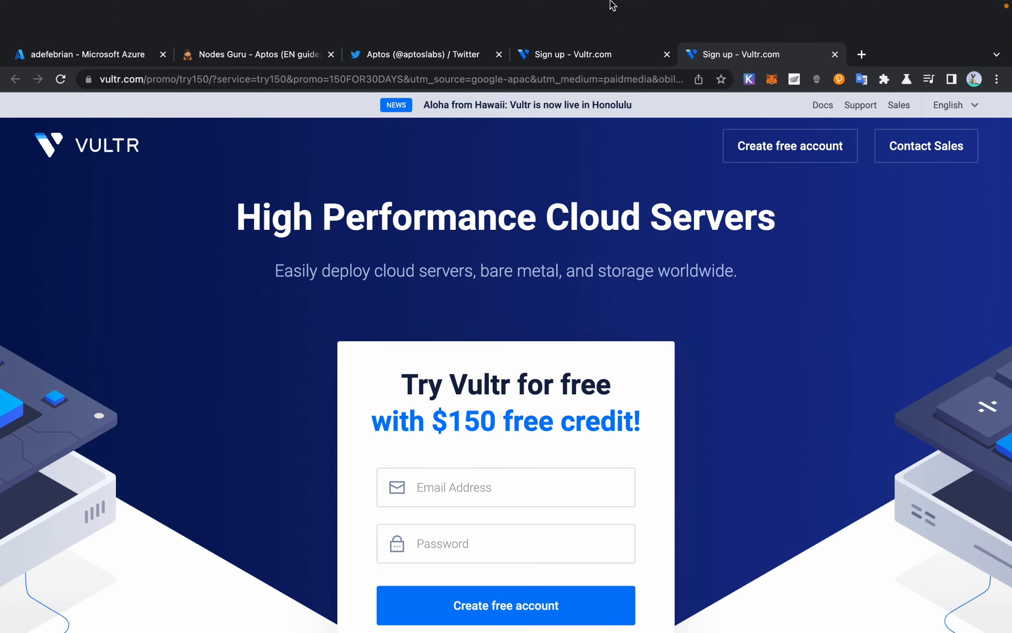
pyautogui.click(452, 57)
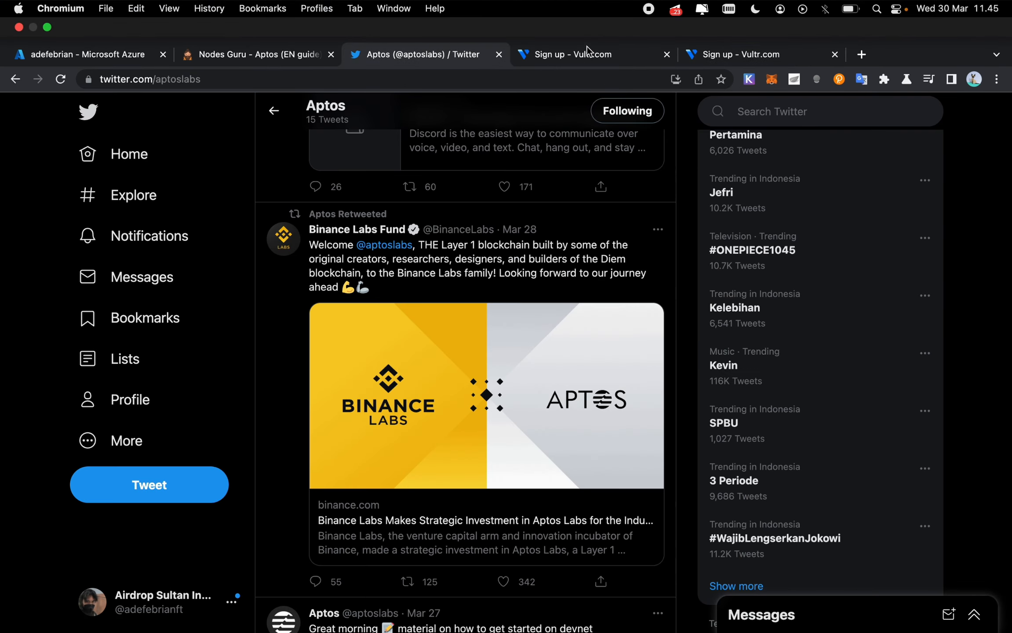
pyautogui.scroll(-5, 470, 311)
pyautogui.scroll(10, 470, 311)
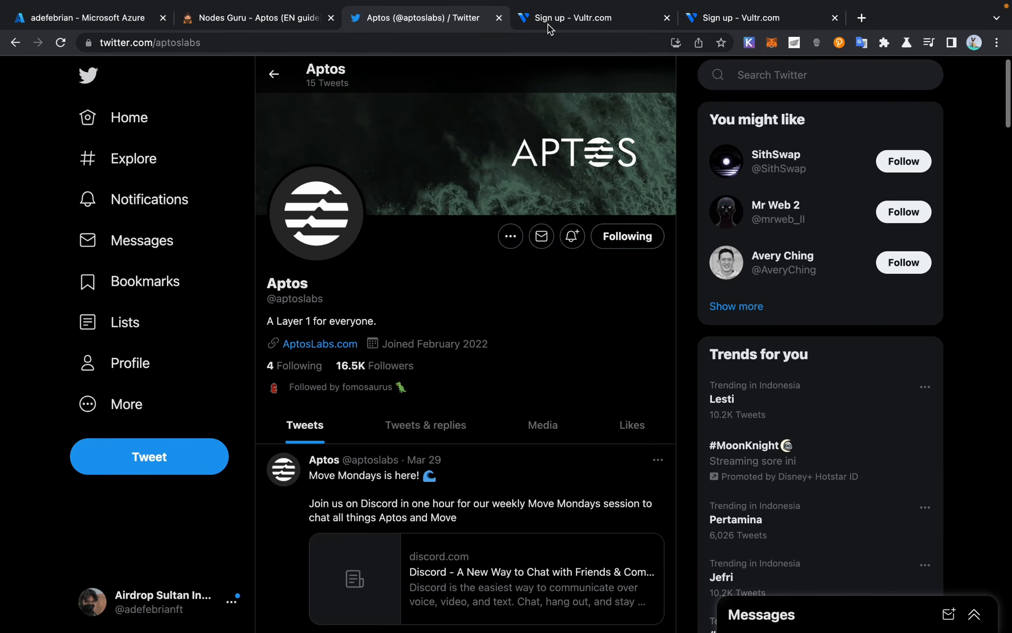
pyautogui.moveTo(547, 25)
# Step: Return to the adefebrian VM overview in Azure and show its Disks page with the 1024 GiB OS disk
pyautogui.moveTo(142, 5)
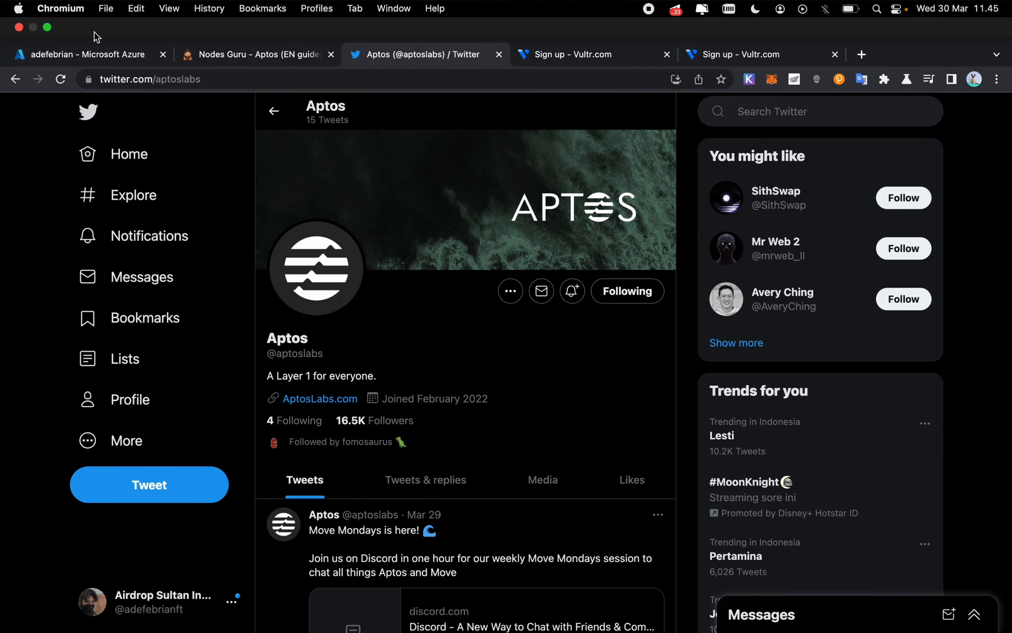
pyautogui.click(92, 55)
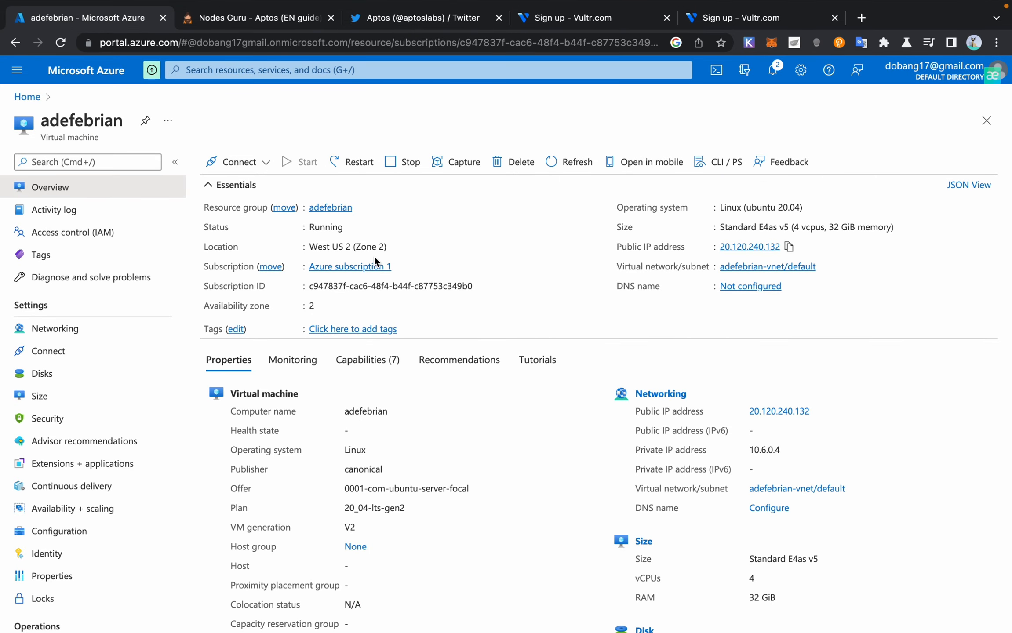
pyautogui.scroll(-5, 375, 257)
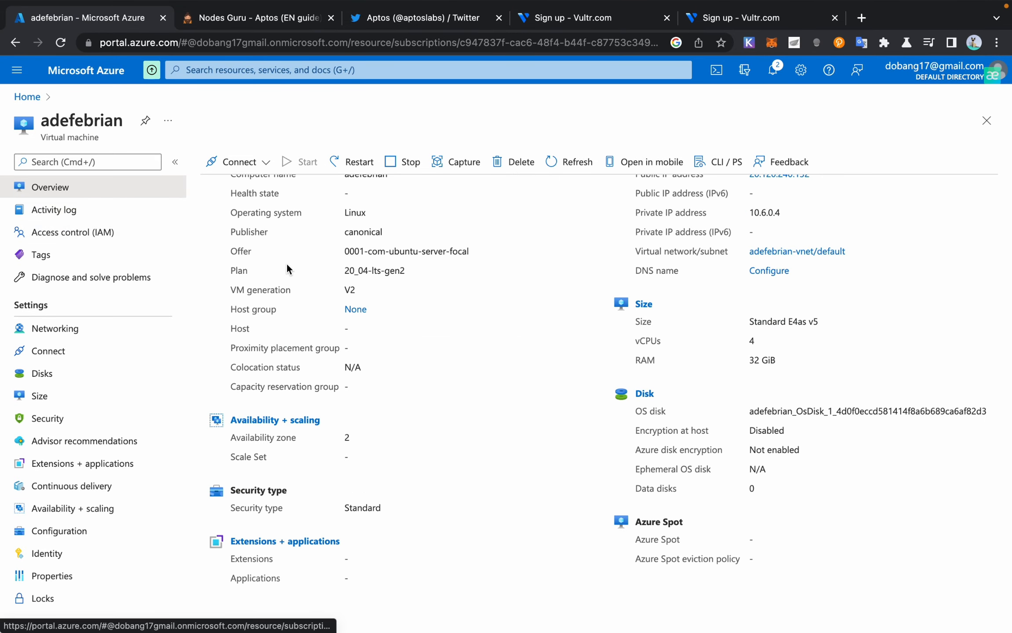
pyautogui.scroll(1, 295, 274)
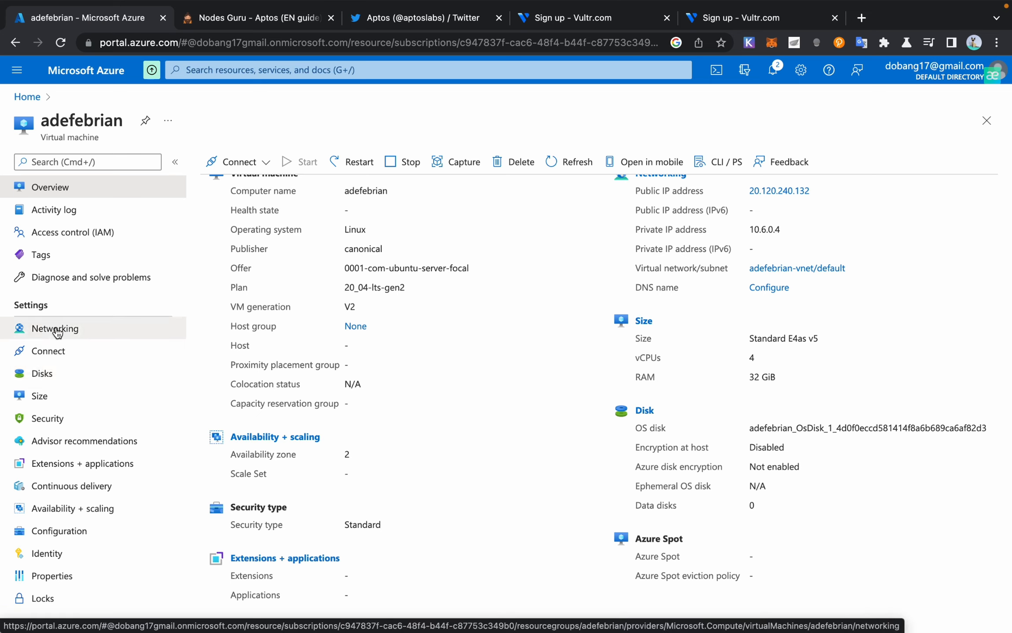
pyautogui.scroll(5, 188, 302)
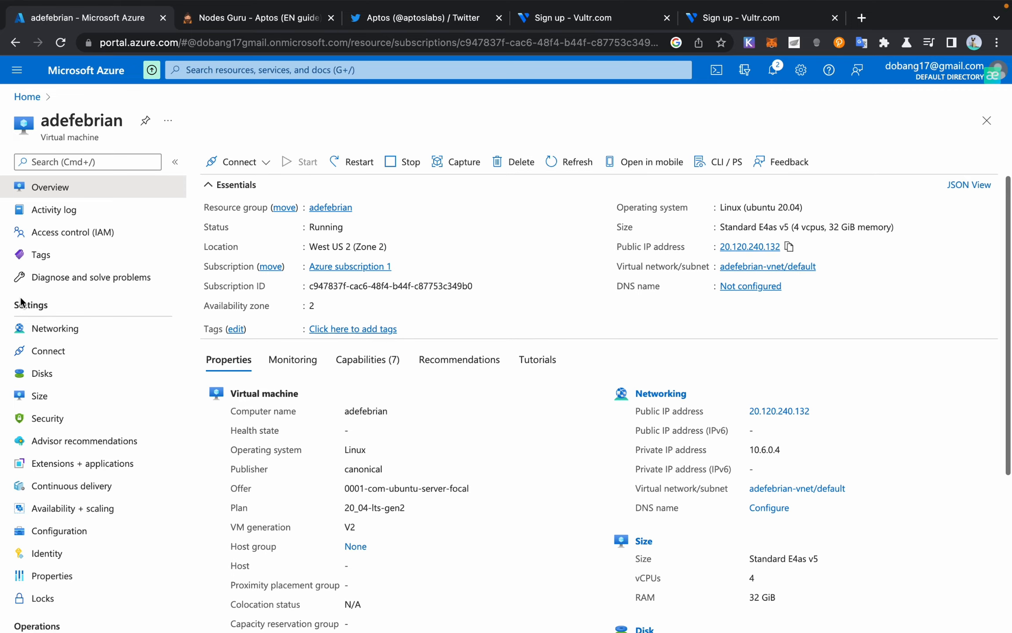
pyautogui.scroll(-8, 188, 303)
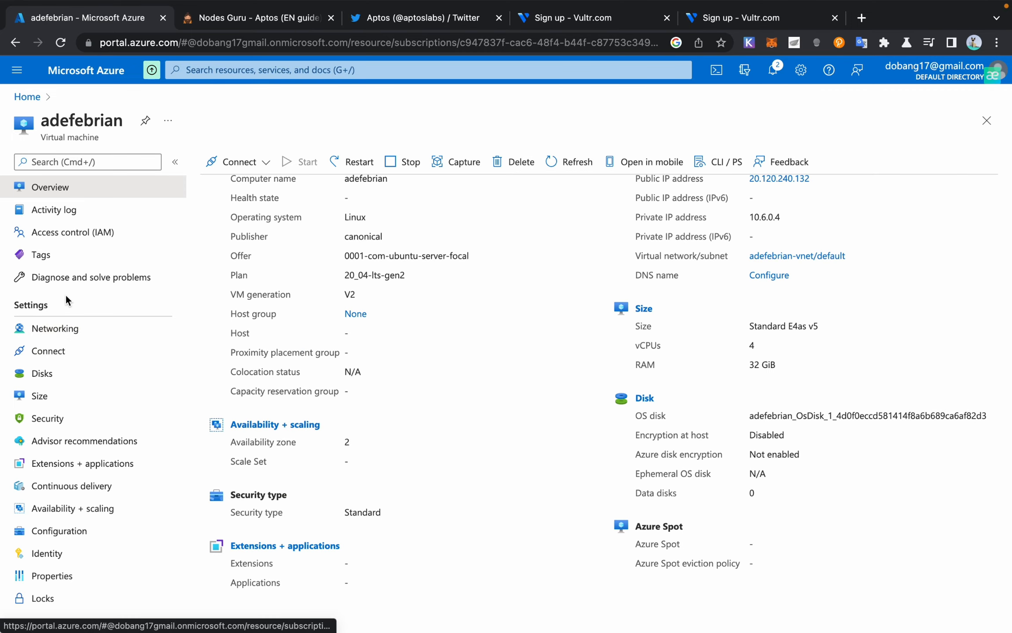
pyautogui.click(49, 376)
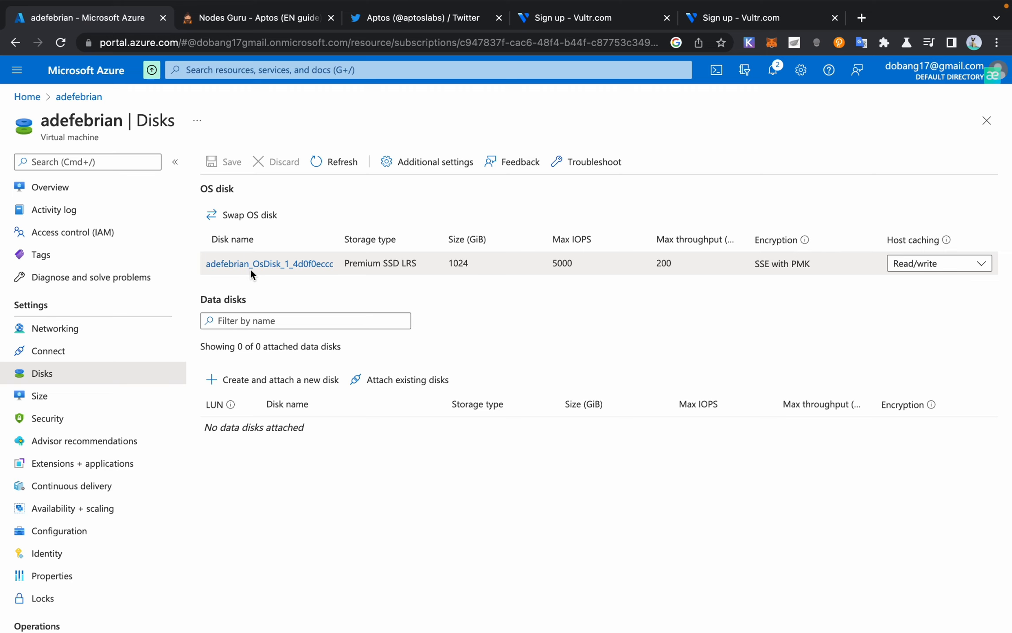
# Step: Review the OS disk's Size + performance and Configuration pages, leaving it at 1024 GiB
pyautogui.click(250, 266)
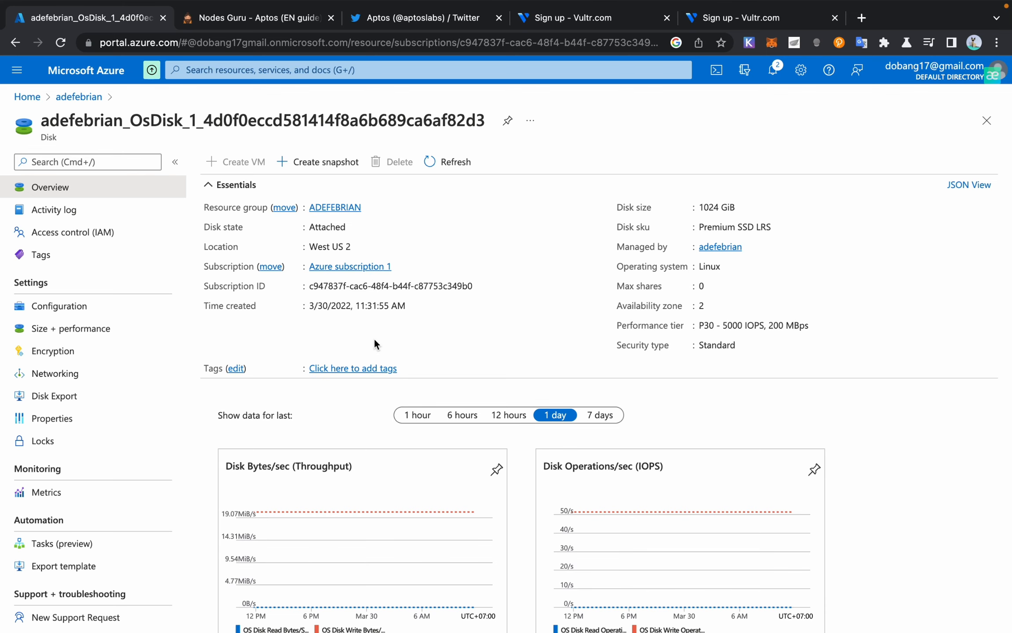
pyautogui.click(136, 331)
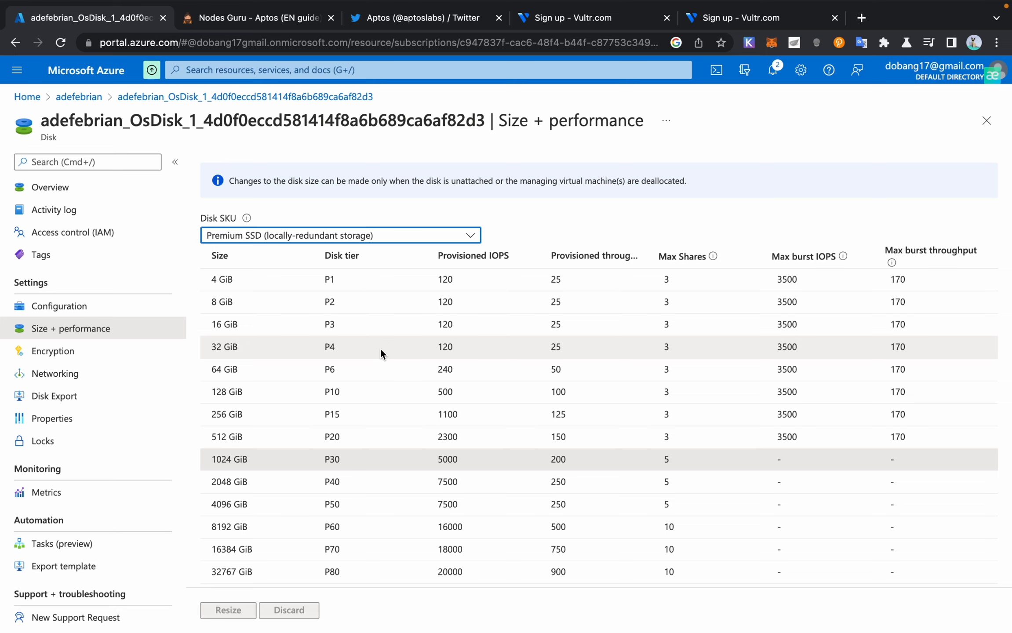
pyautogui.scroll(-5, 383, 311)
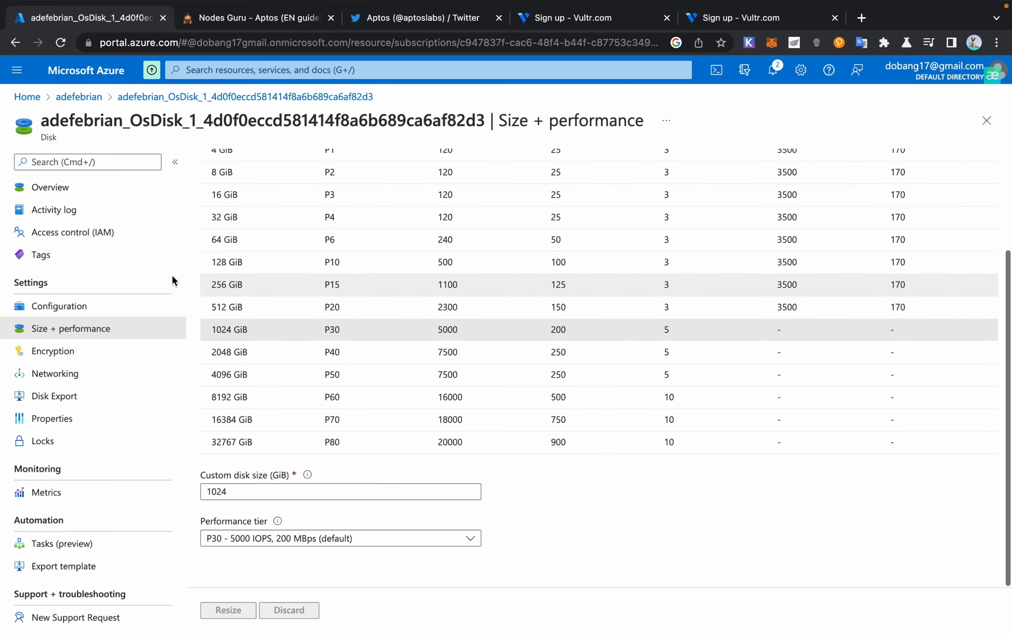
pyautogui.click(82, 308)
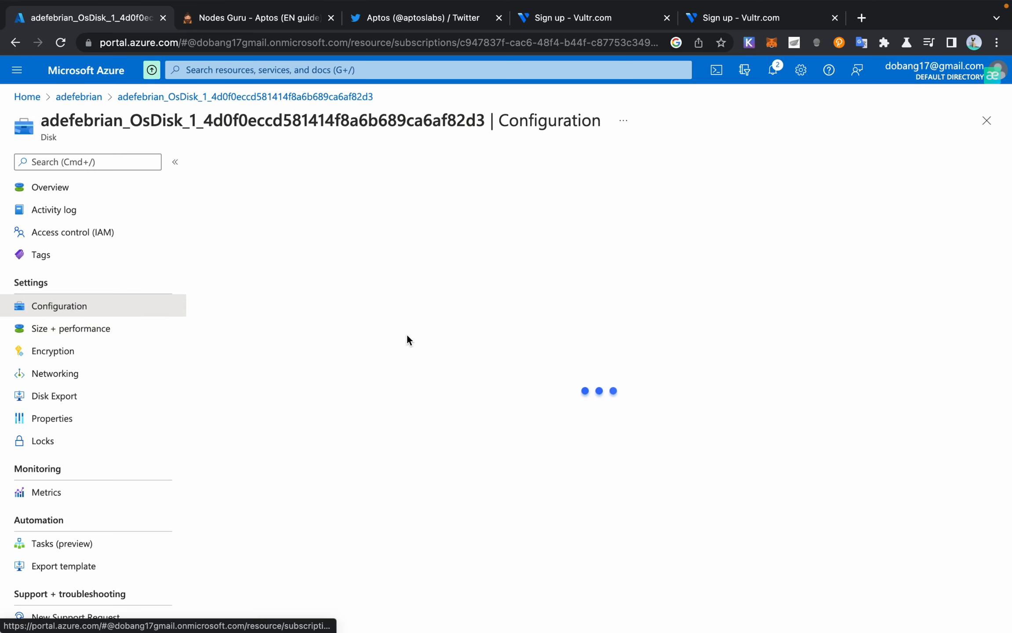
pyautogui.click(67, 330)
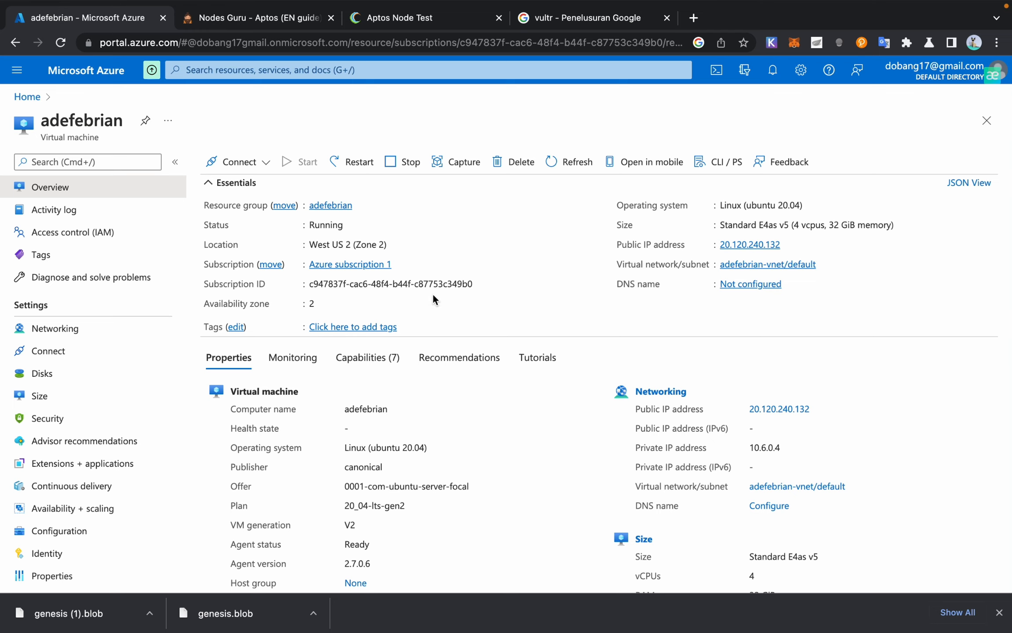
# Step: View the VM's SSH connect instructions, then its Networking page with ports 22, 8080 and 9101
pyautogui.scroll(-3, 414, 285)
pyautogui.scroll(3, 413, 285)
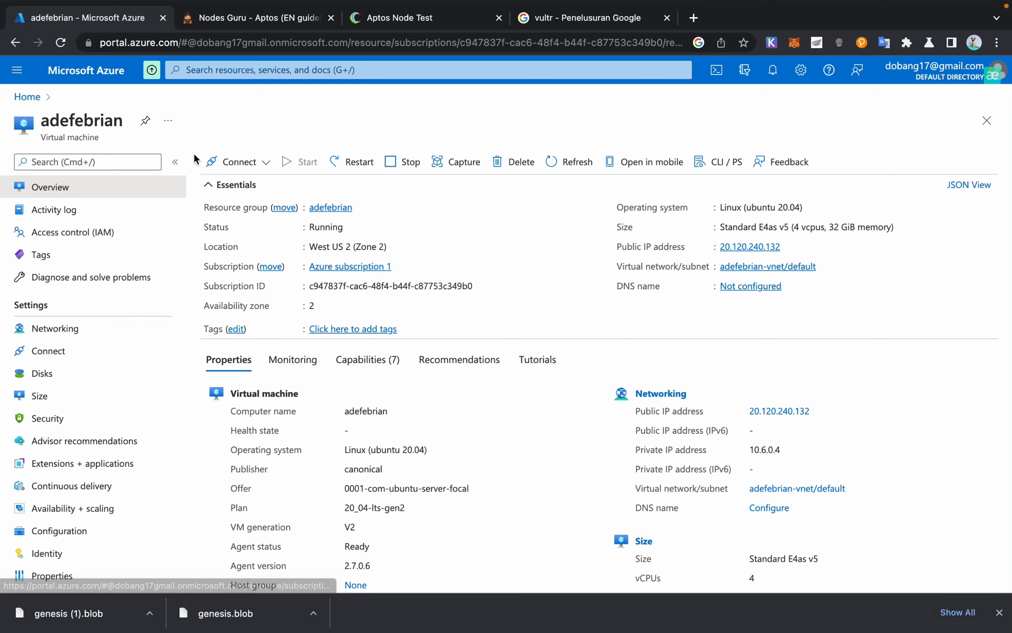
pyautogui.scroll(-1, 79, 323)
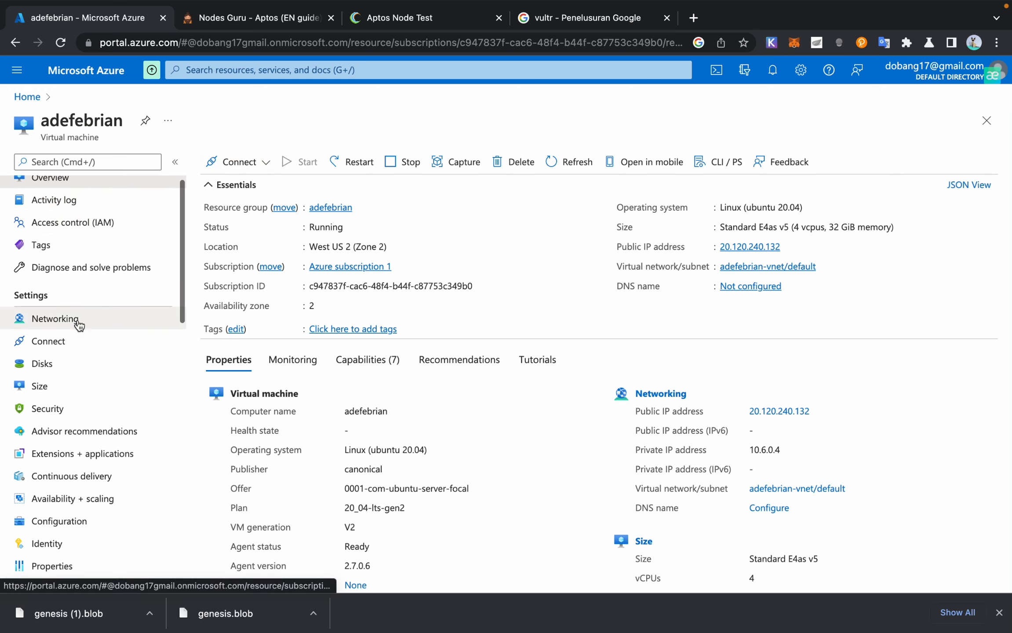
pyautogui.click(67, 336)
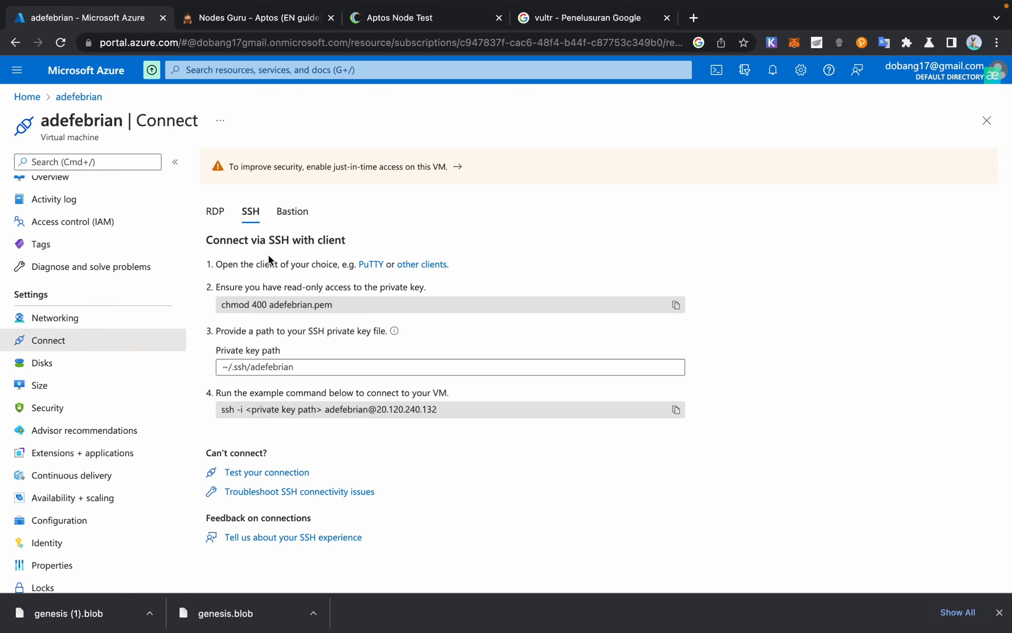
pyautogui.click(59, 320)
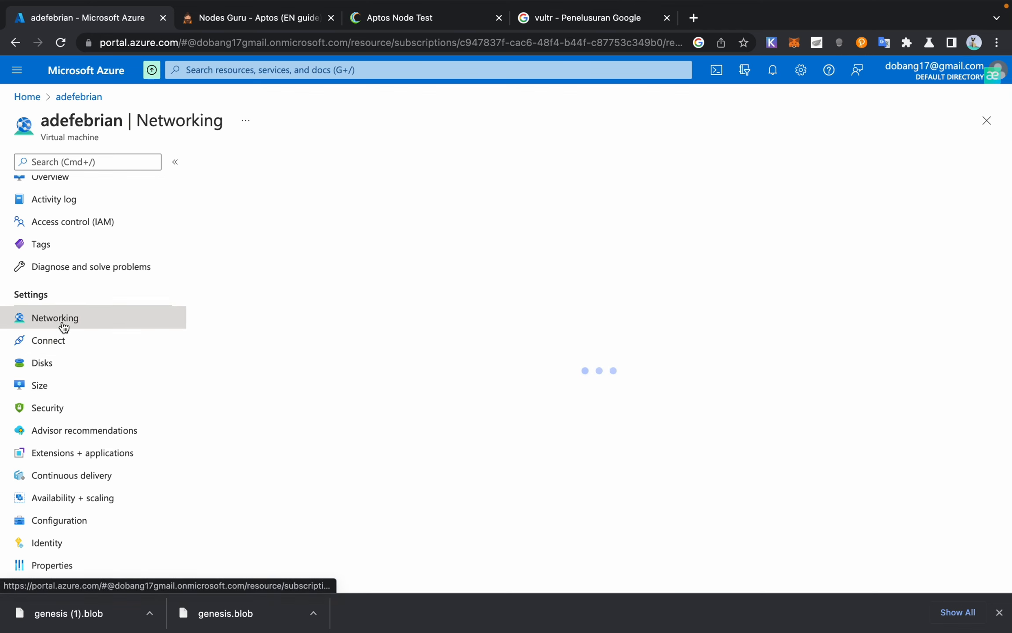